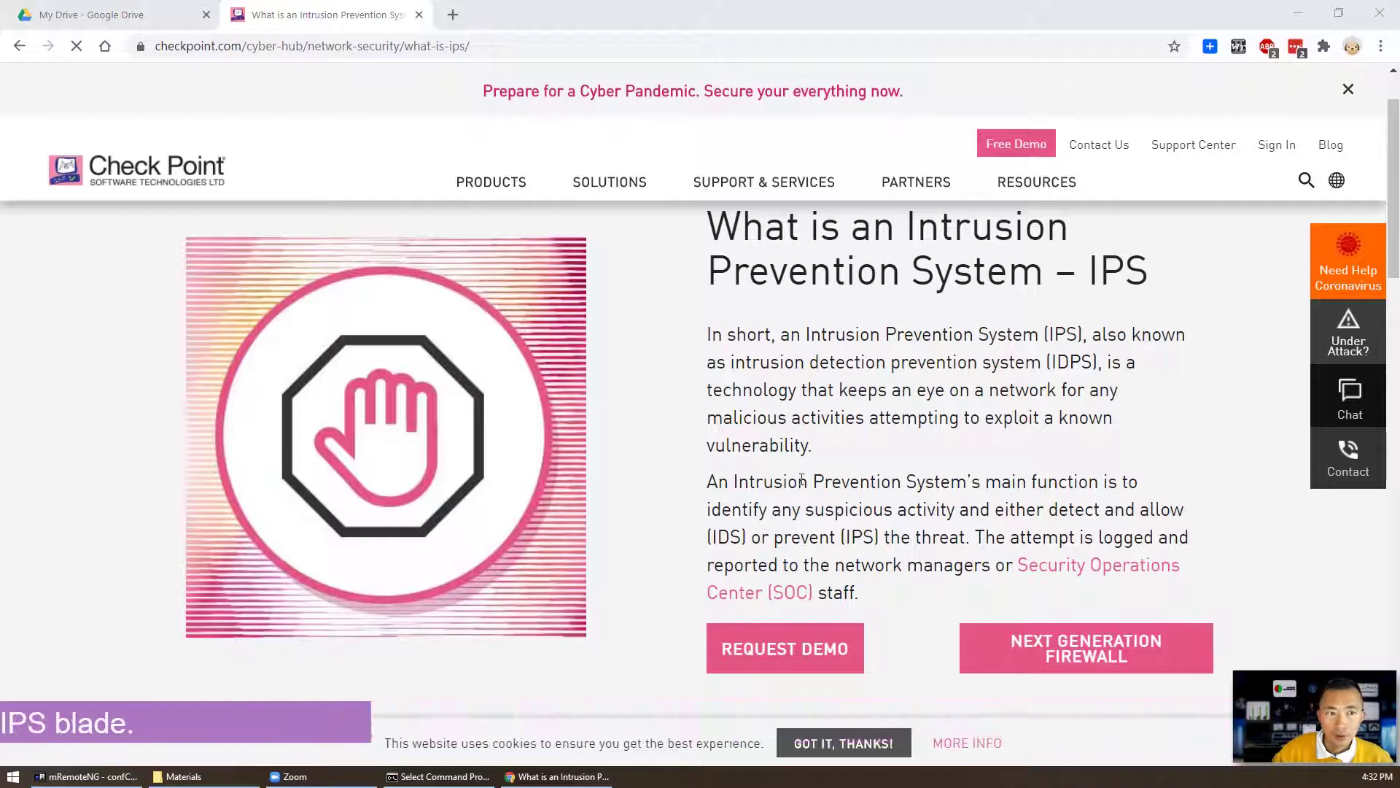
Scroll through the Check Point 'What is IPS' article to the IDS vs IPS section
{"action": "scroll", "coordinate": [802, 480], "scroll_direction": "down", "scroll_amount": 9}
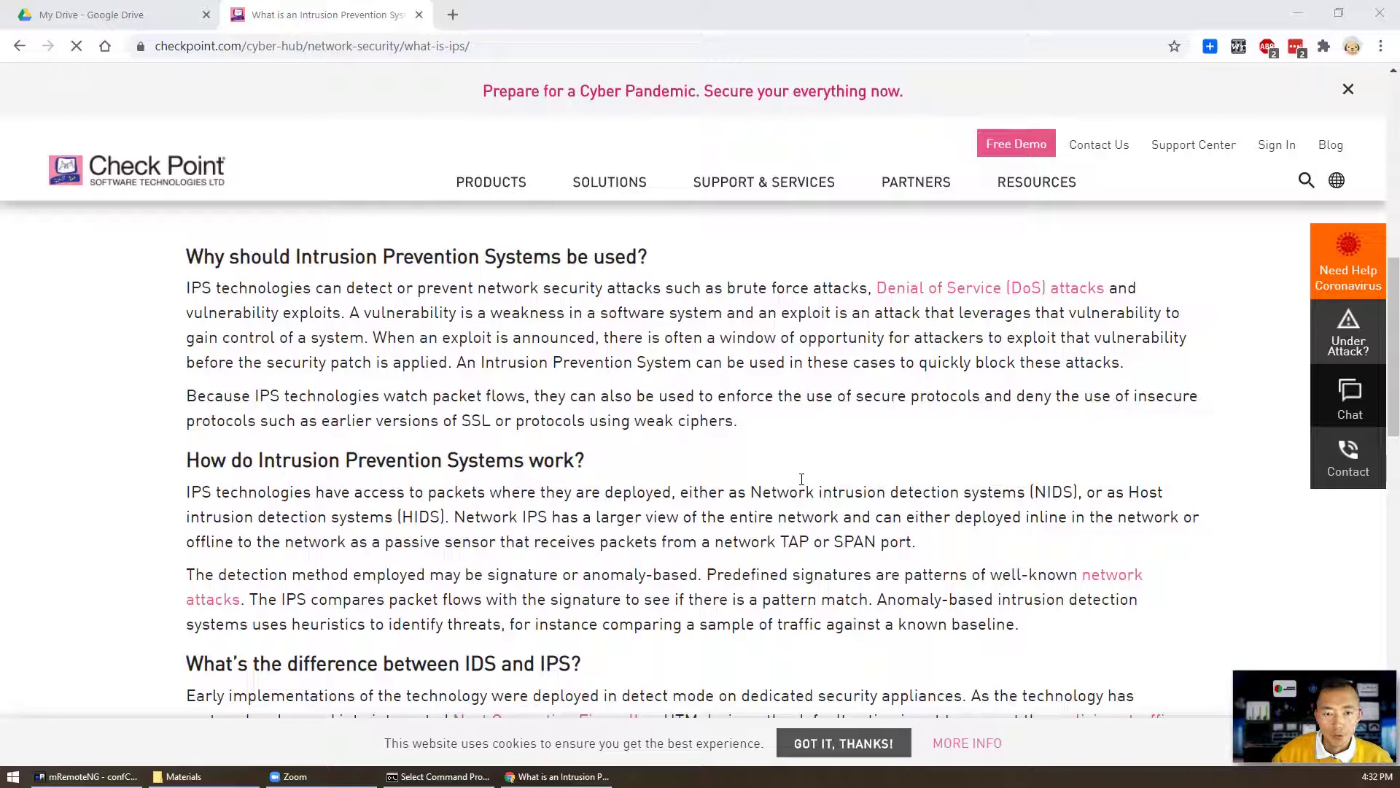
{"action": "scroll", "coordinate": [802, 479], "scroll_direction": "down", "scroll_amount": 4}
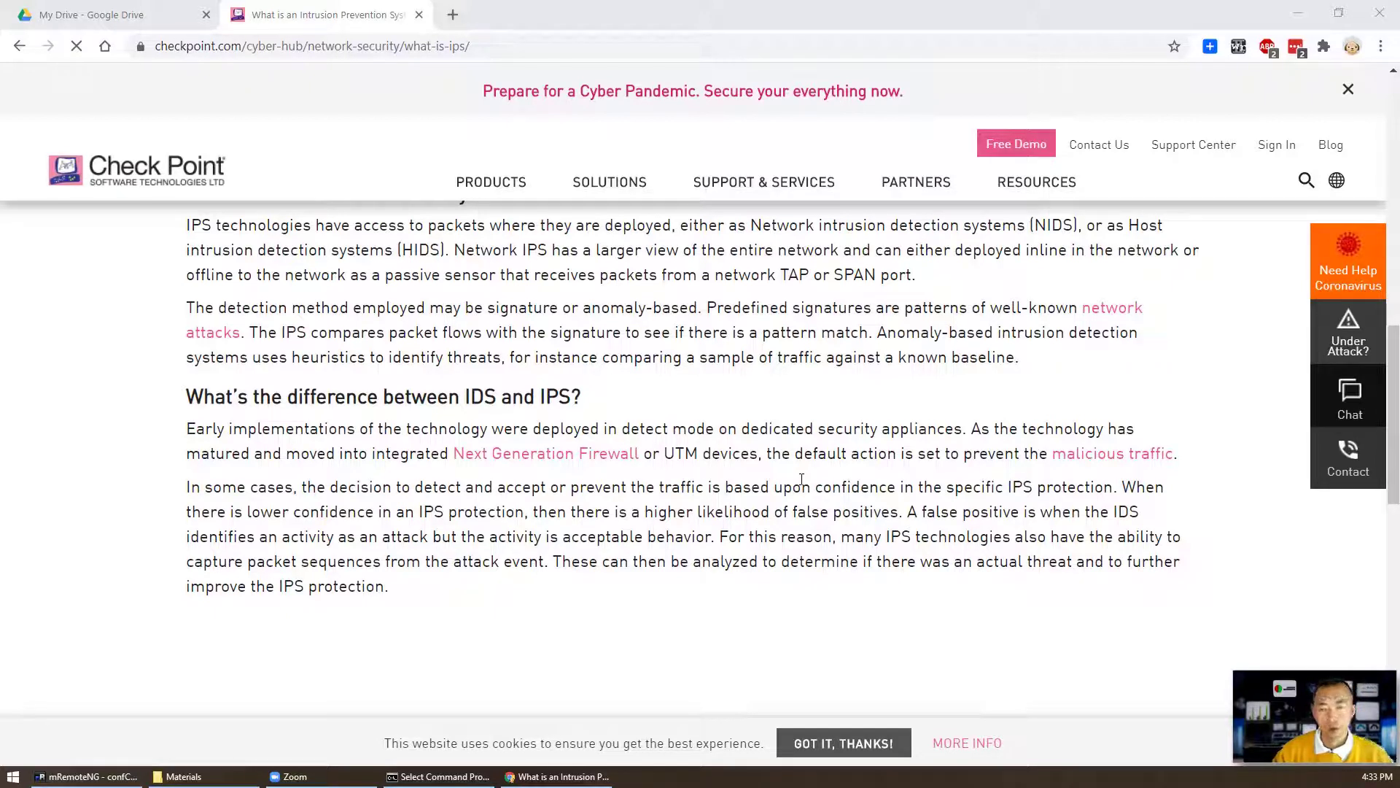
Look over the R80.40 lab topology diagram, then return to SmartConsole with CP-DR's properties
{"action": "left_click", "coordinate": [73, 13]}
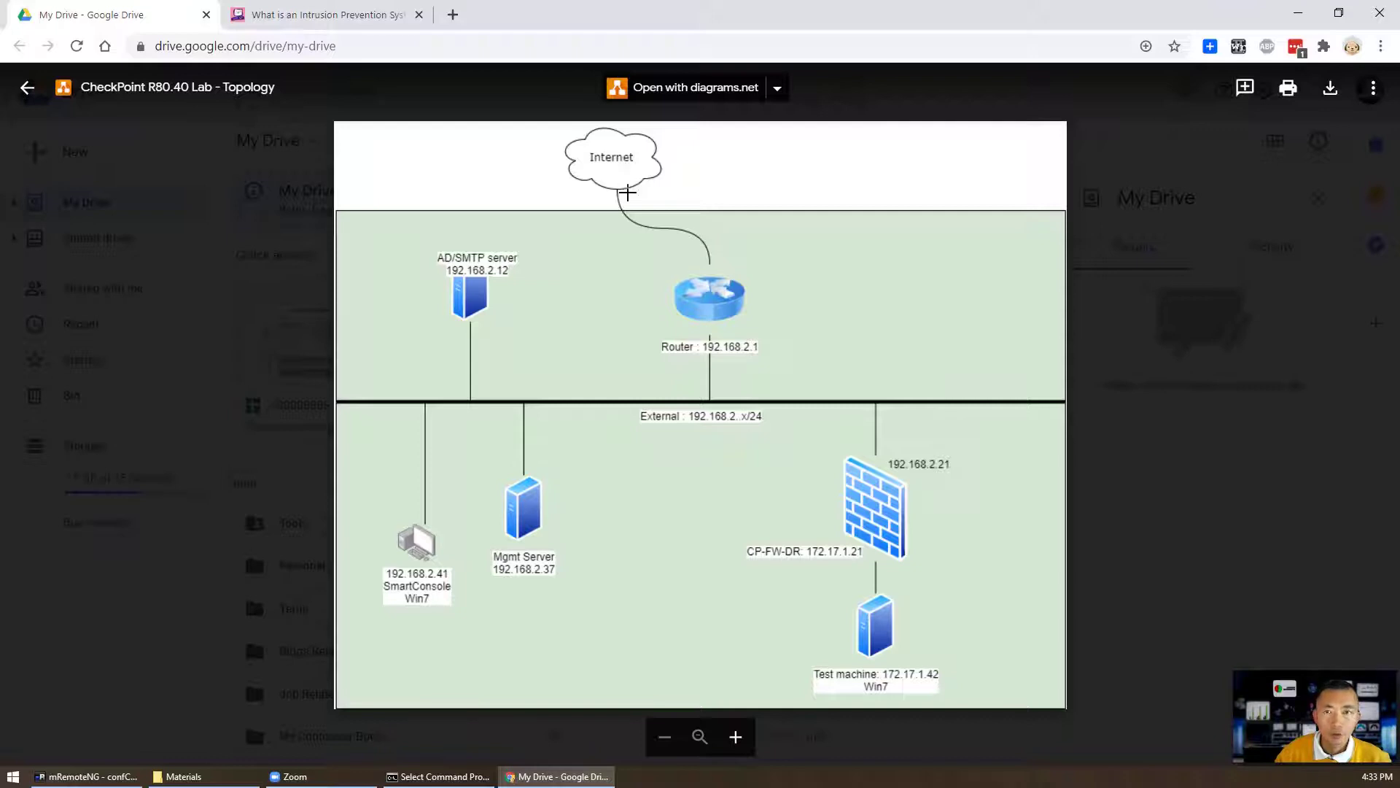
{"action": "left_click", "coordinate": [1298, 14]}
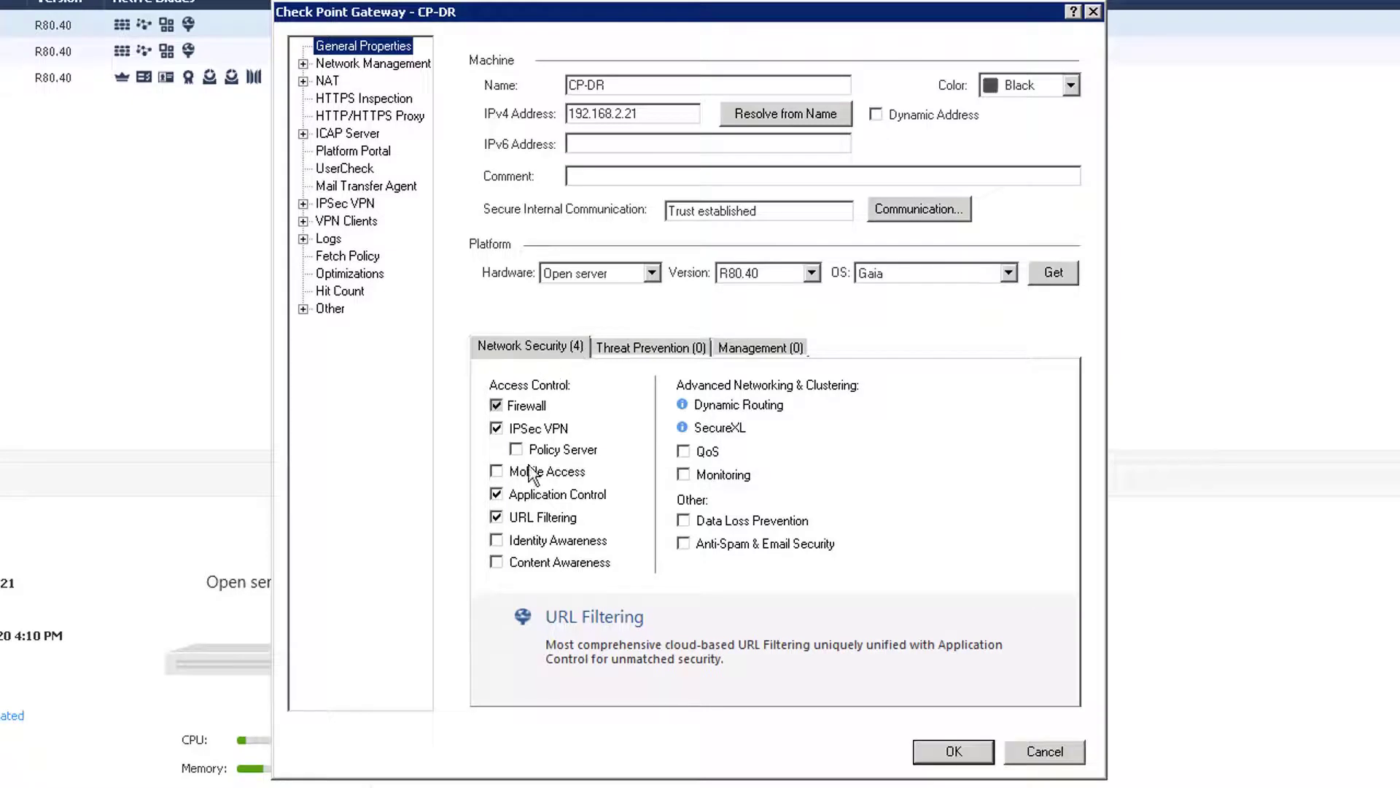
Turn on the IPS blade for CP-DR, following the Threat Prevention policy, and save the gateway
{"action": "left_click", "coordinate": [637, 347]}
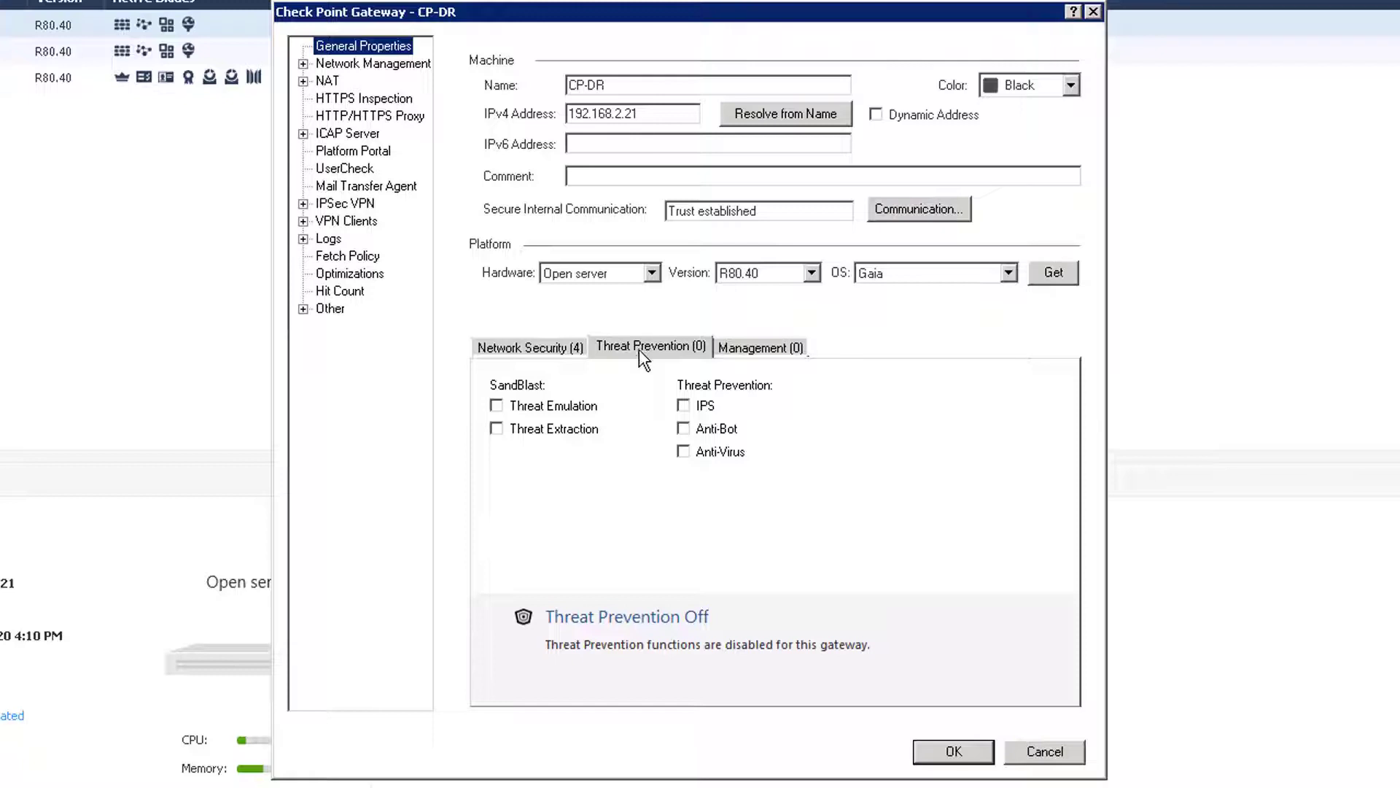
{"action": "left_click", "coordinate": [683, 405]}
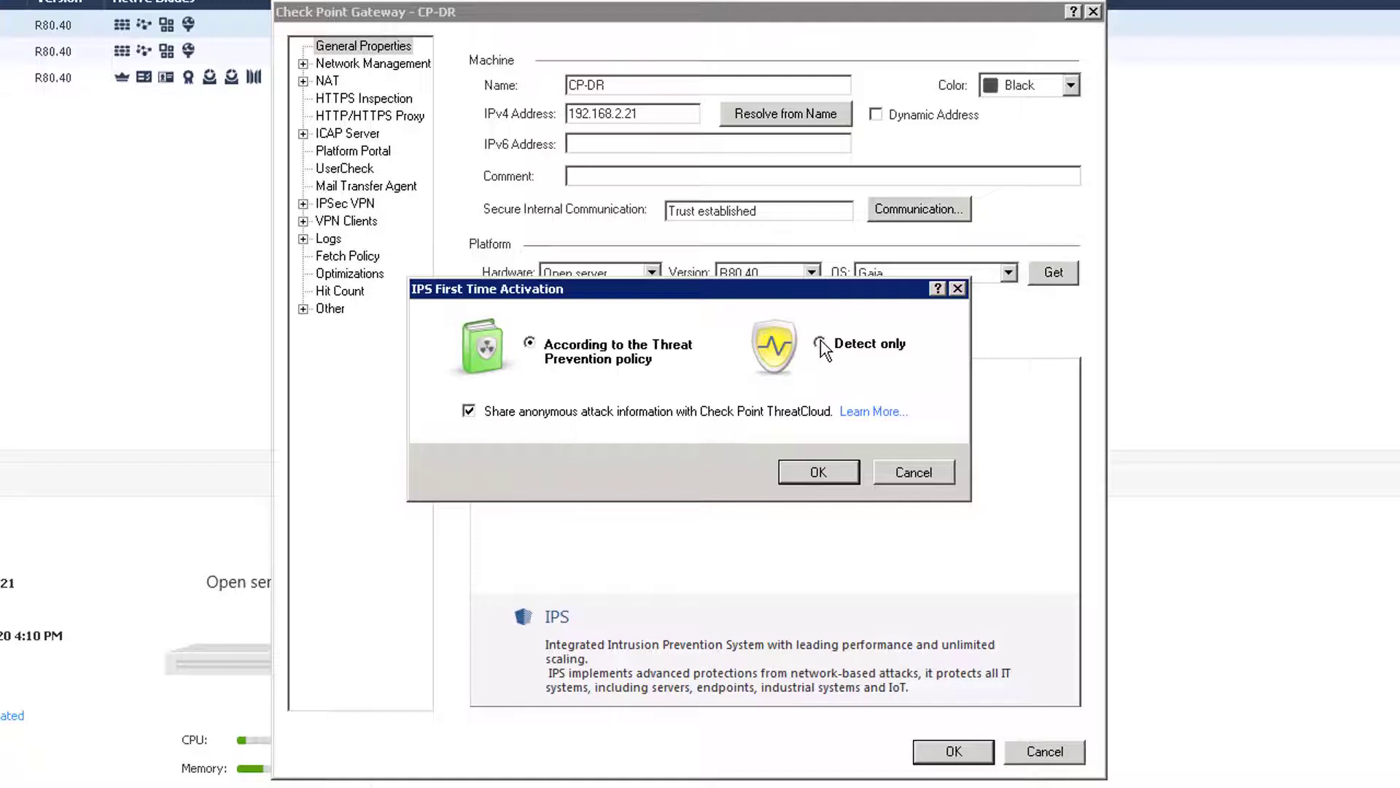
{"action": "left_click", "coordinate": [589, 349]}
{"action": "left_click", "coordinate": [816, 474]}
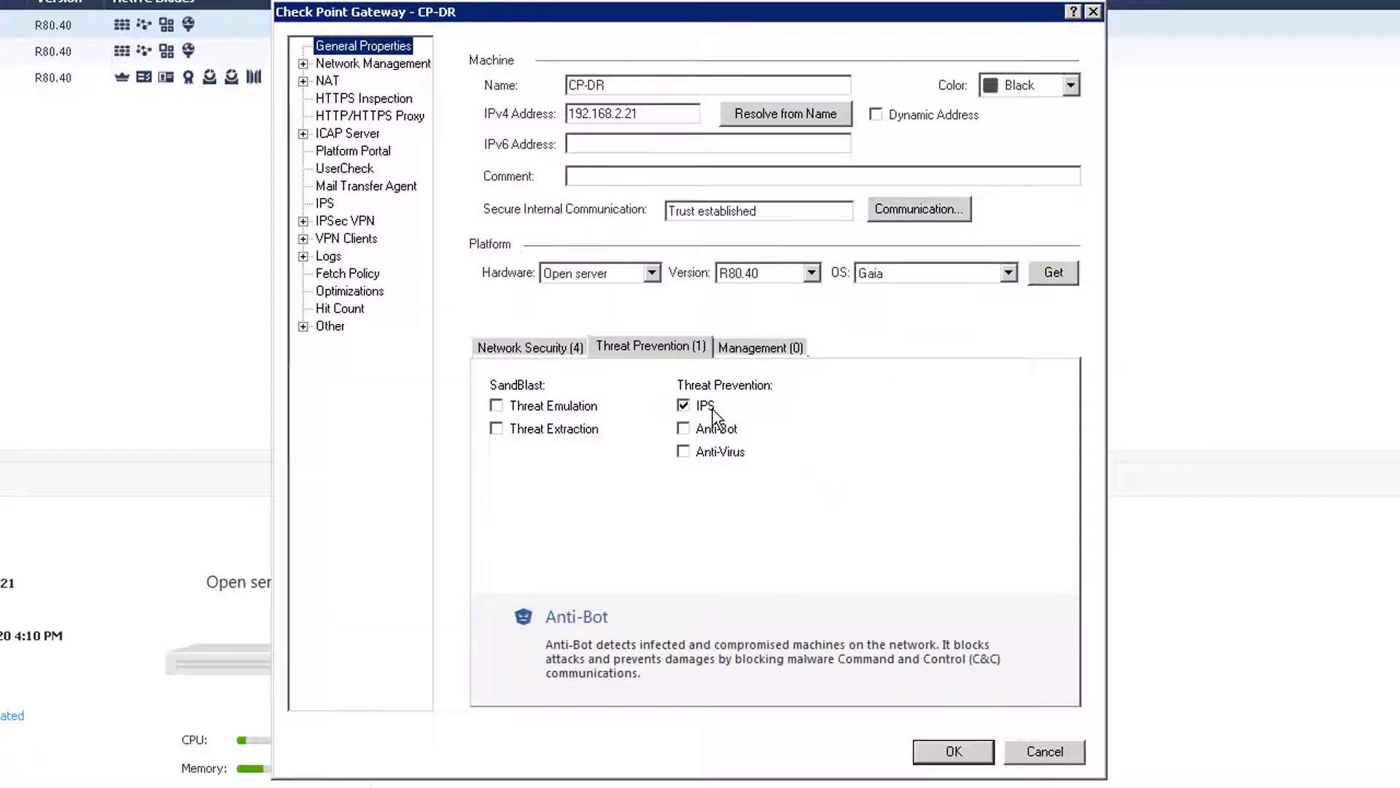
{"action": "left_click", "coordinate": [986, 754]}
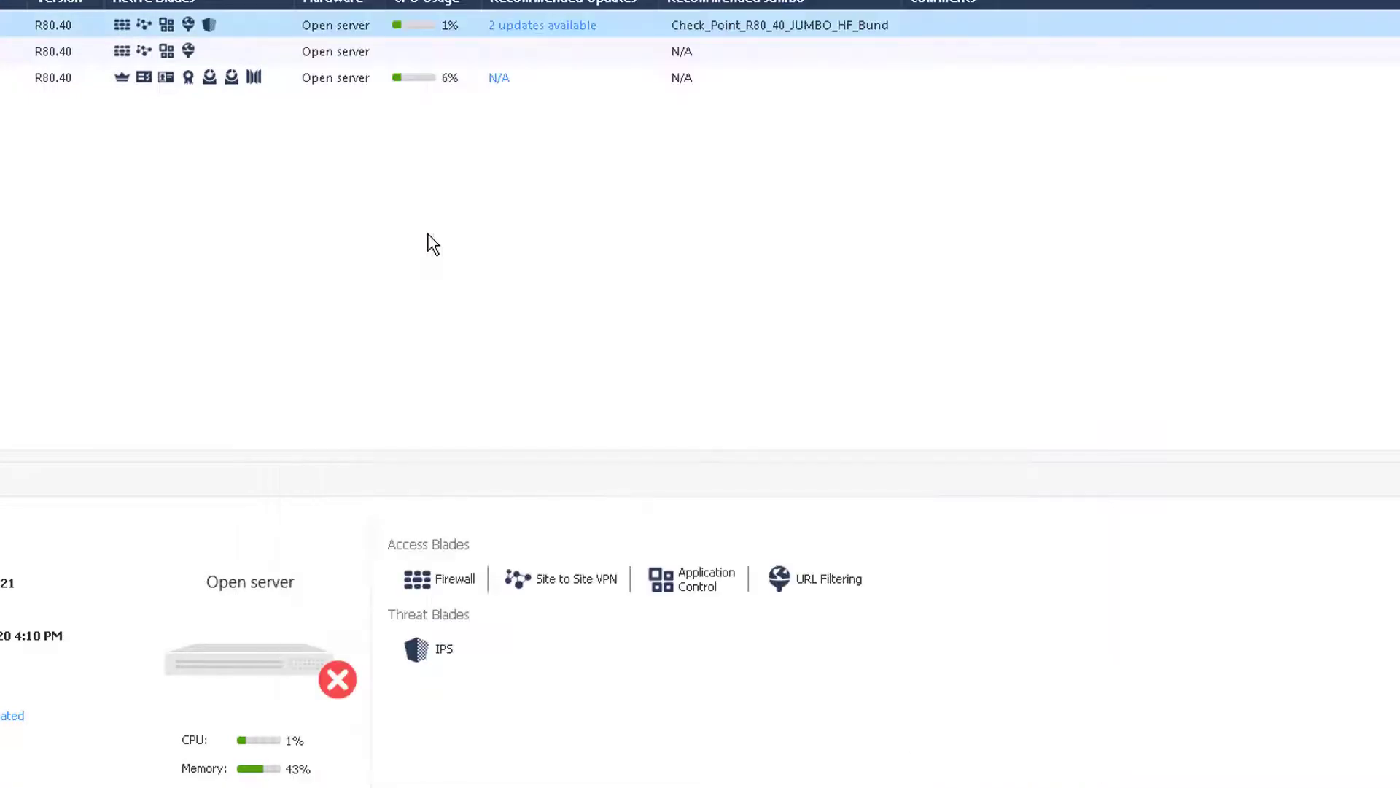
{"action": "right_click", "coordinate": [6, 25]}
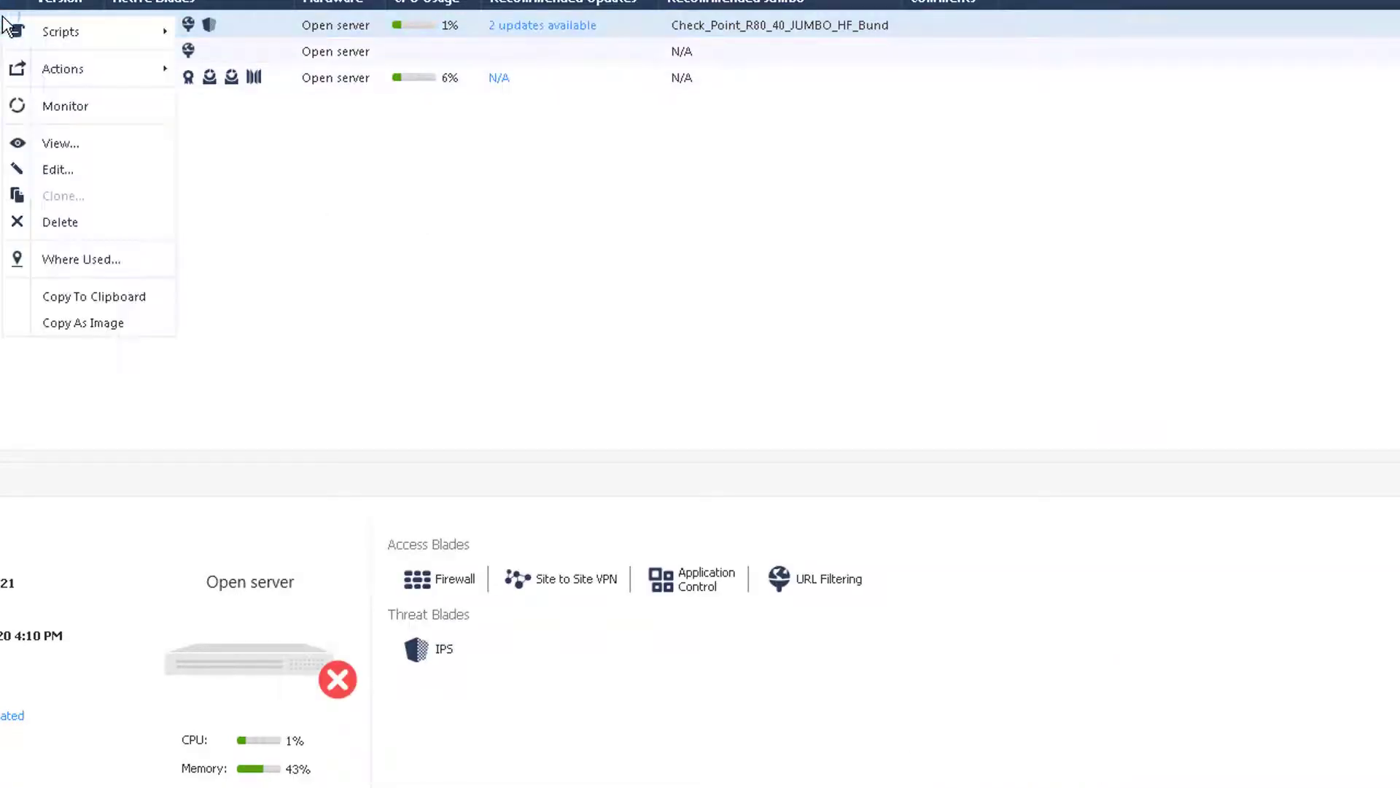
{"action": "left_click", "coordinate": [73, 168]}
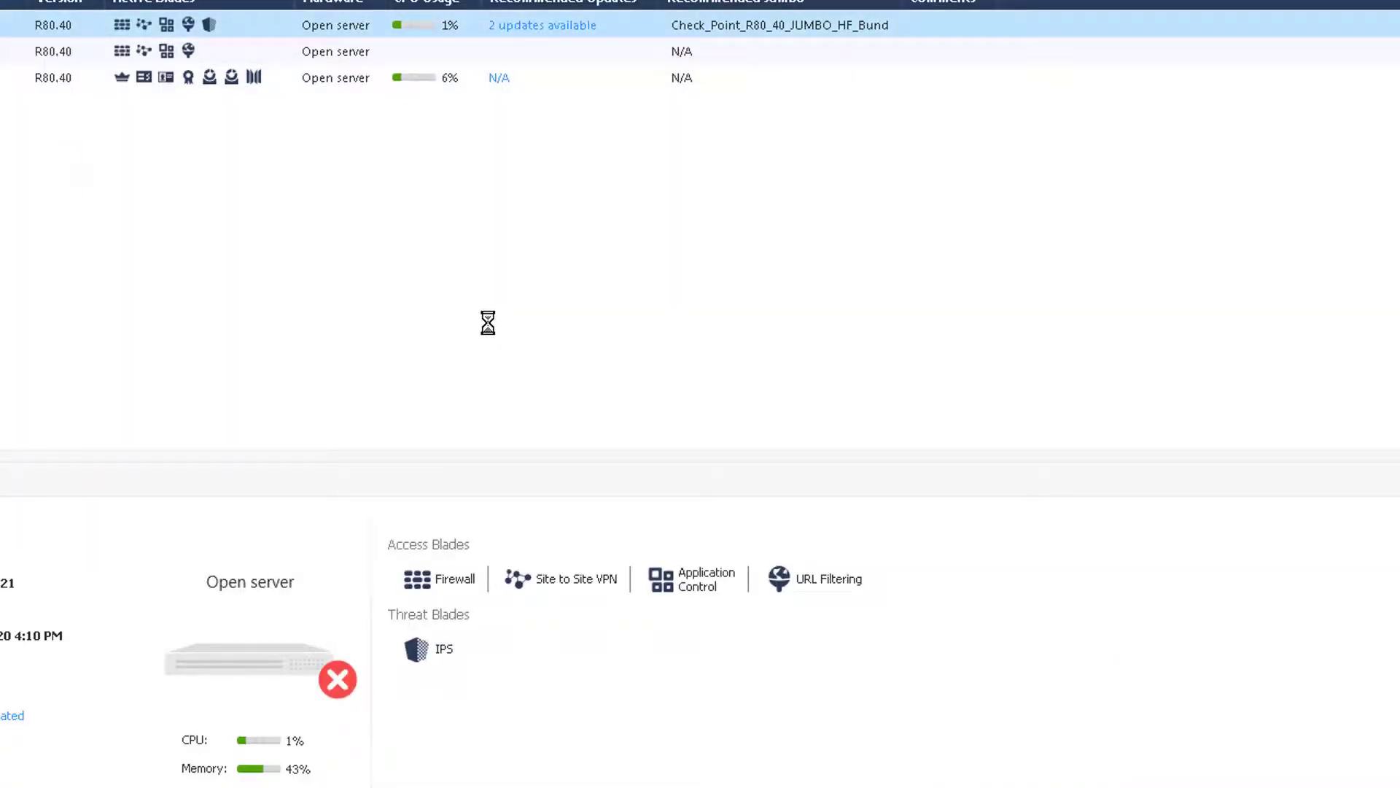
{"action": "left_click", "coordinate": [326, 204]}
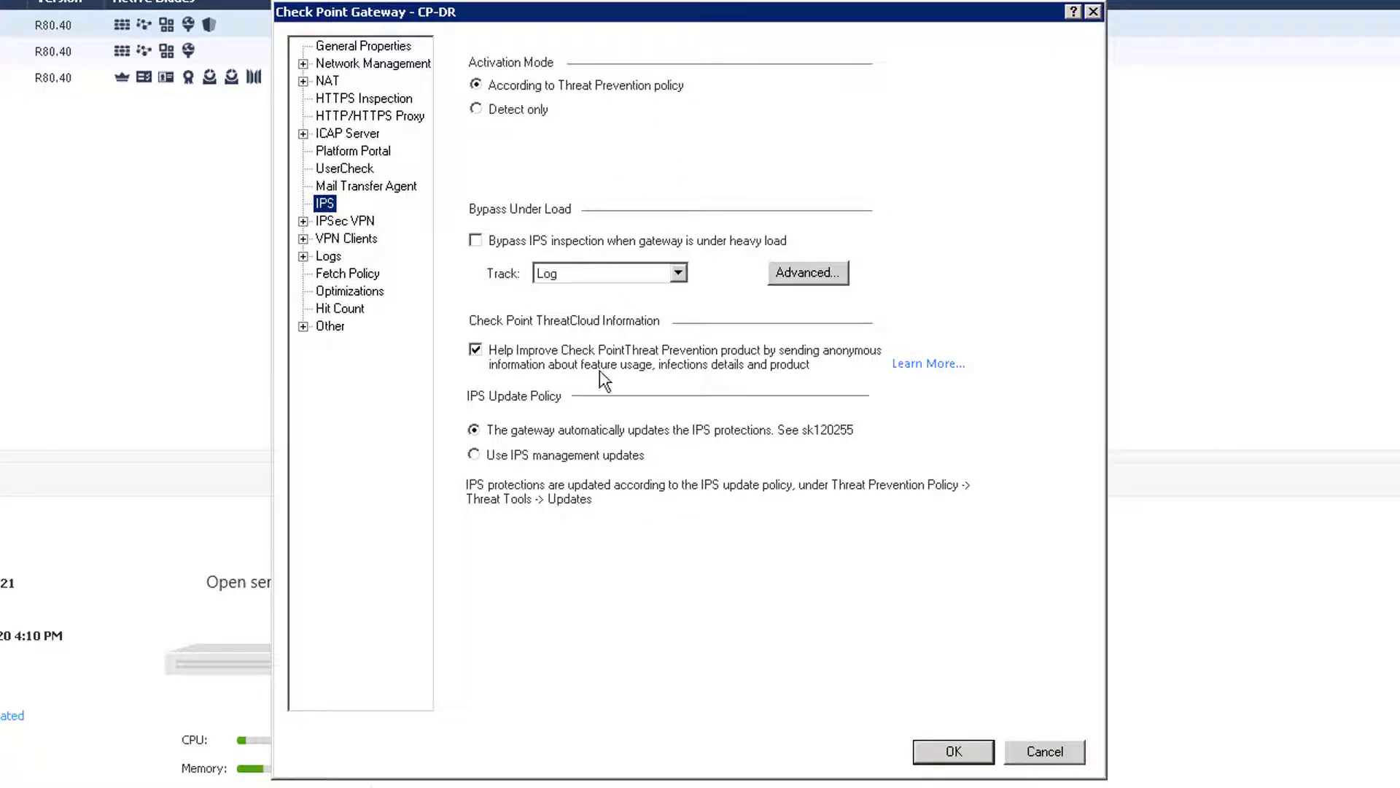
{"action": "left_click", "coordinate": [960, 754]}
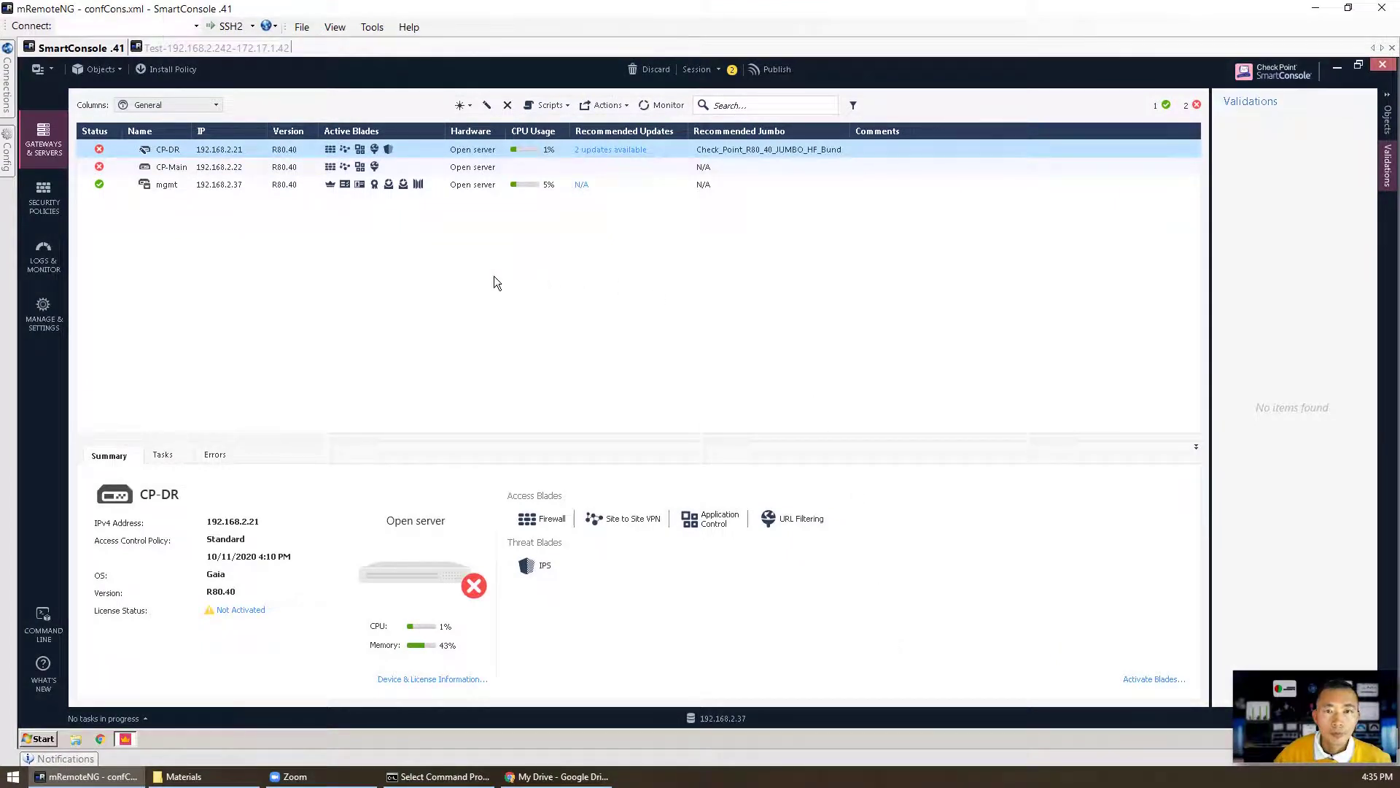
Open the Threat Prevention policy and inspect rule 2's Optimized action profile without changing it
{"action": "left_click", "coordinate": [57, 212]}
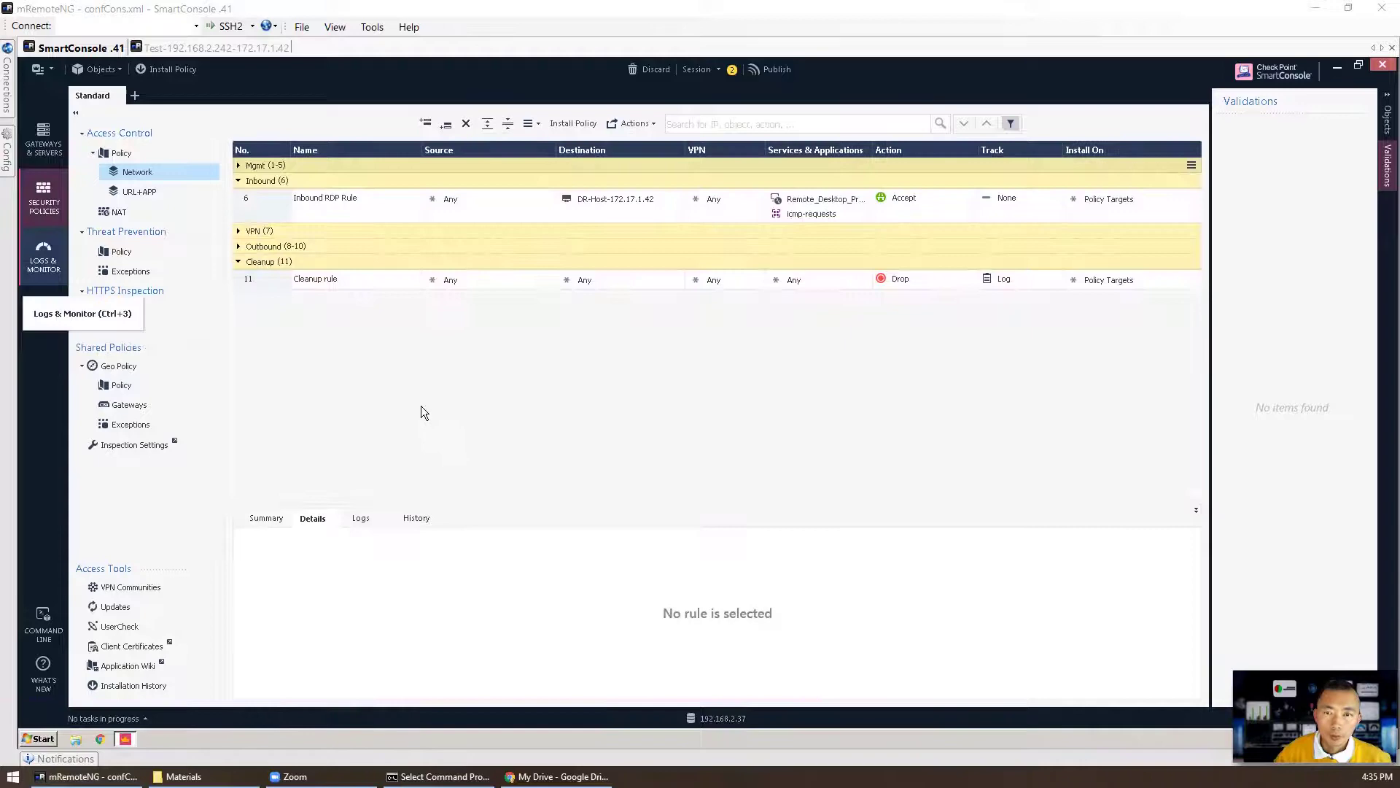
{"action": "left_click", "coordinate": [133, 252]}
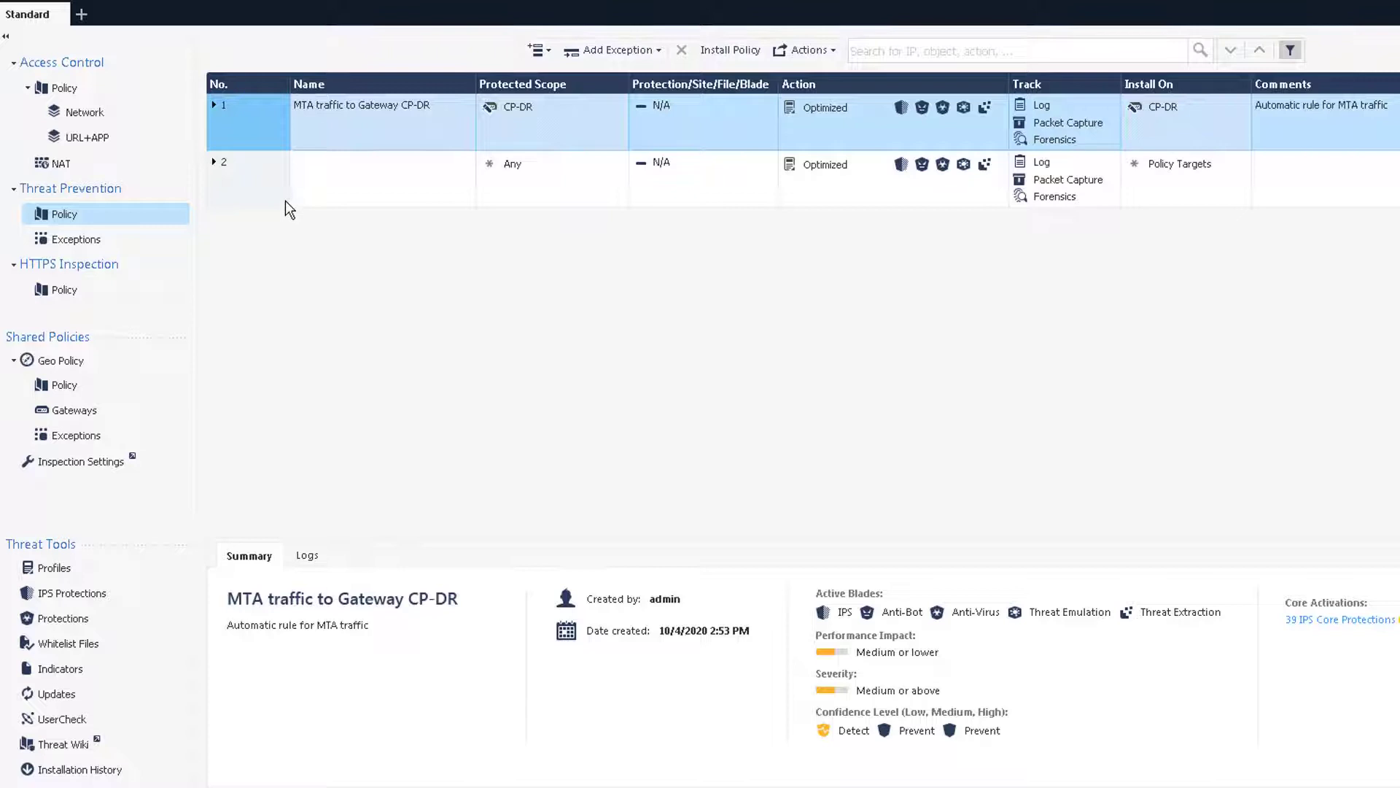
{"action": "left_click", "coordinate": [322, 178]}
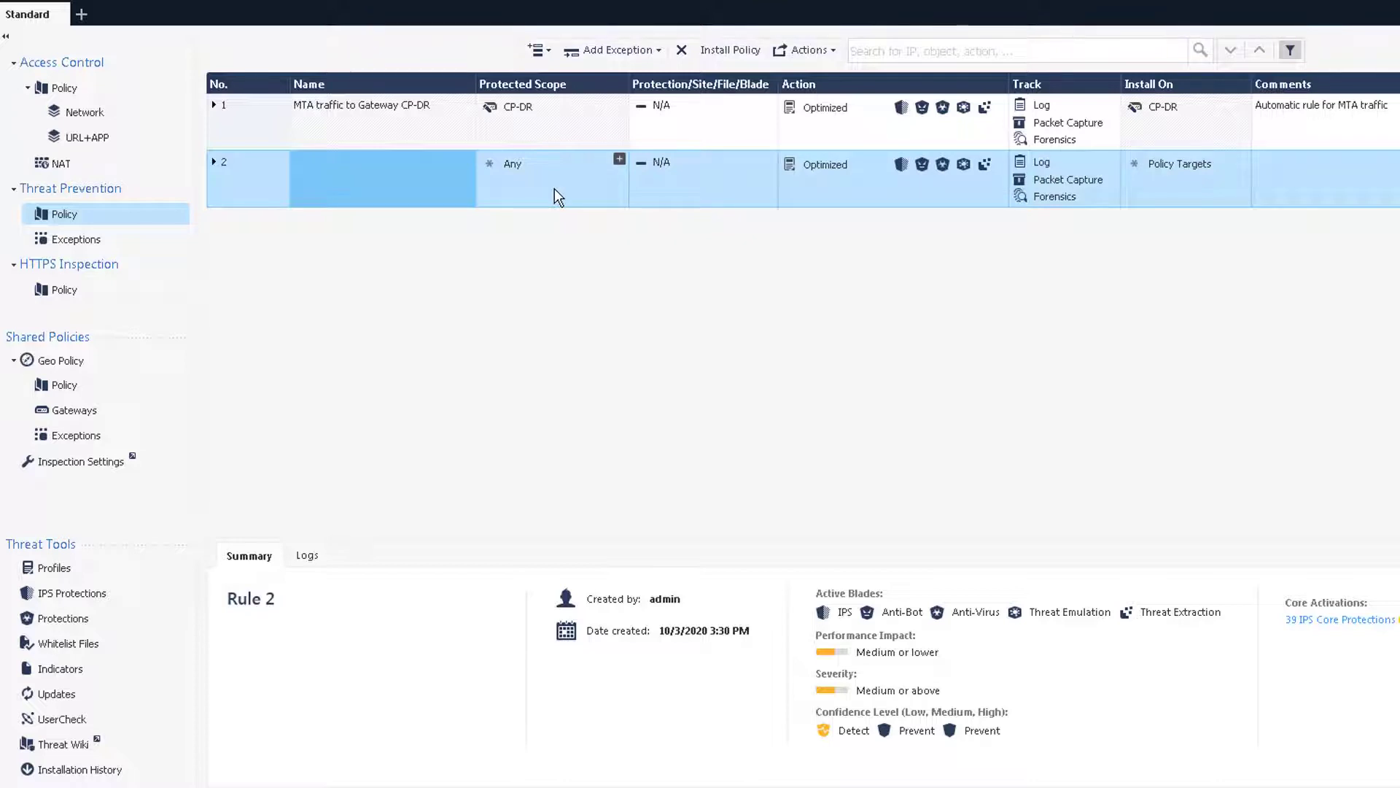
{"action": "mouse_move", "coordinate": [827, 170]}
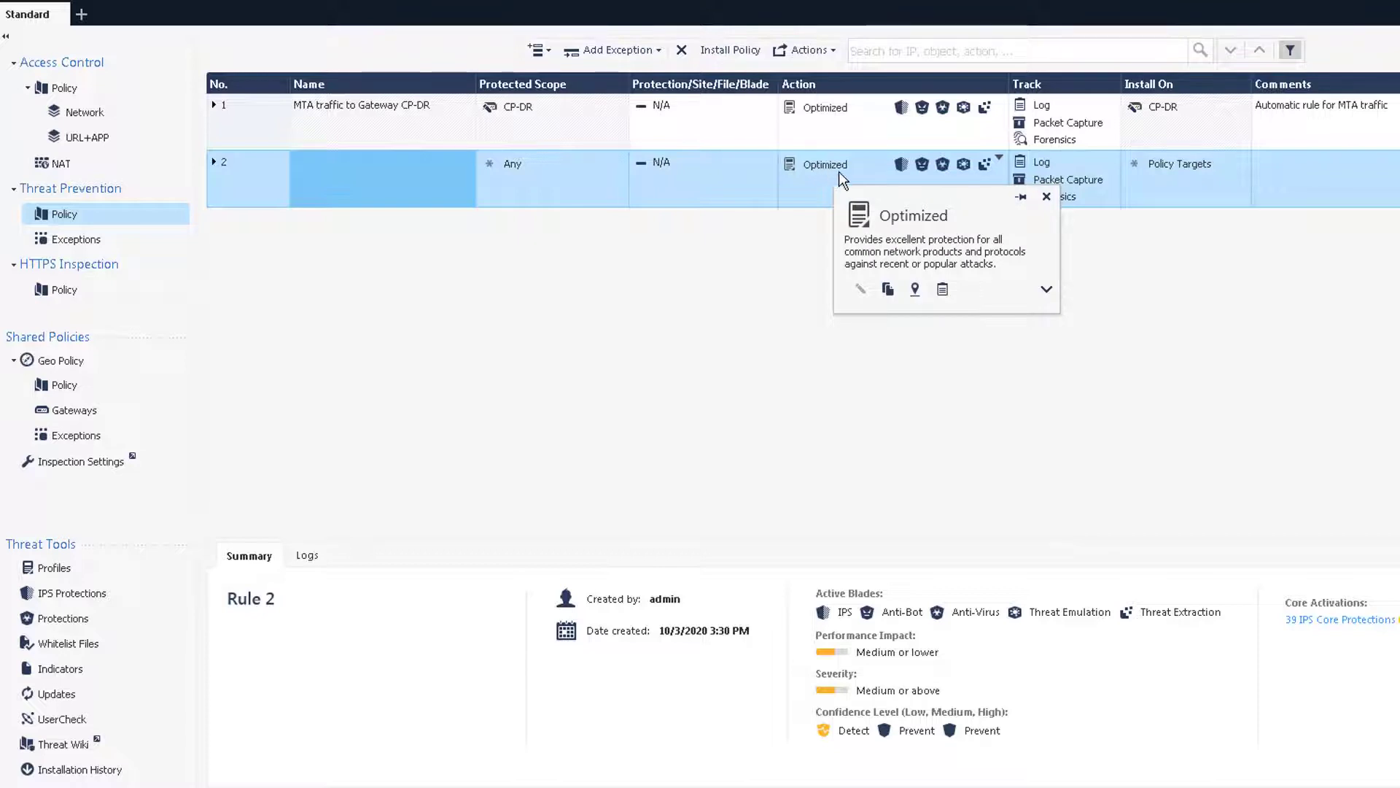
{"action": "left_click", "coordinate": [812, 170]}
{"action": "left_click", "coordinate": [812, 171]}
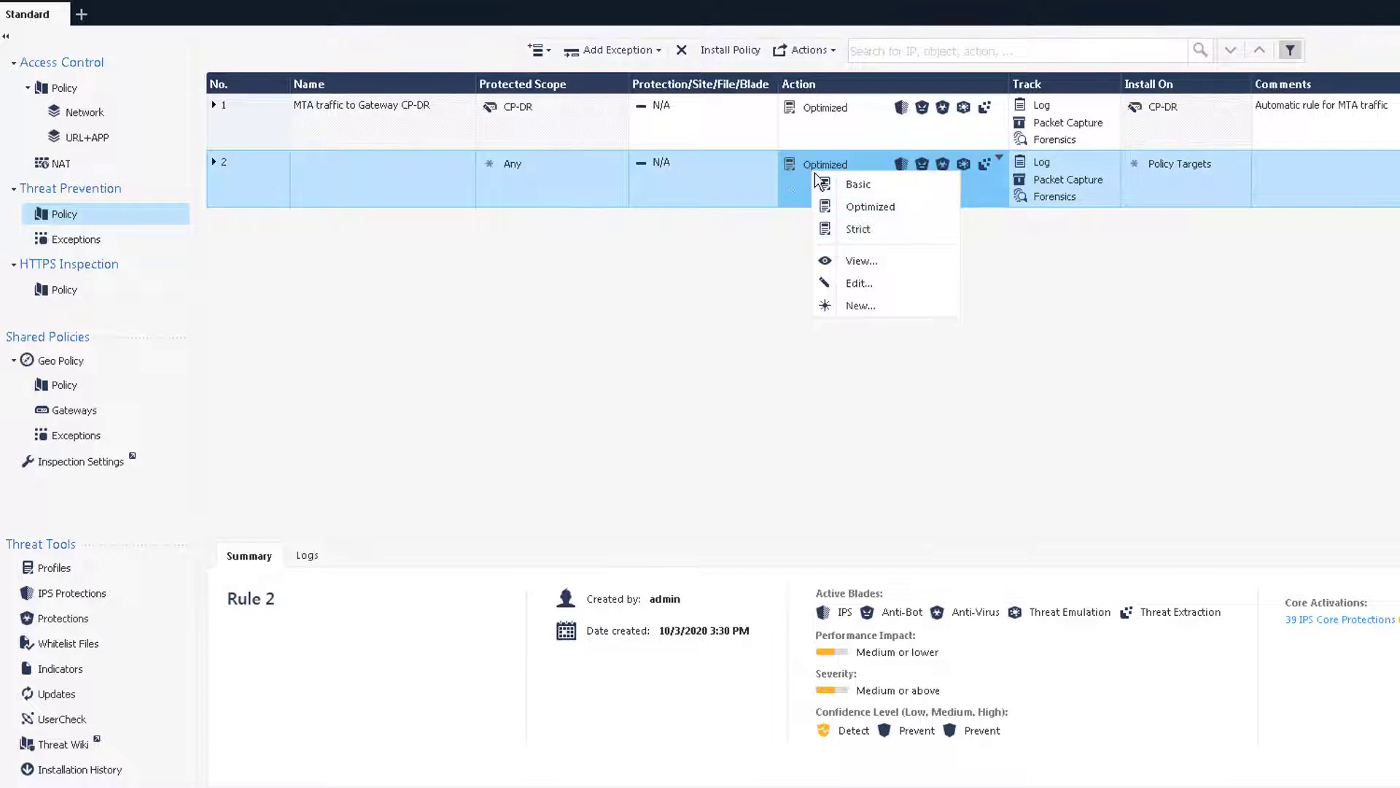
{"action": "left_click", "coordinate": [1175, 191]}
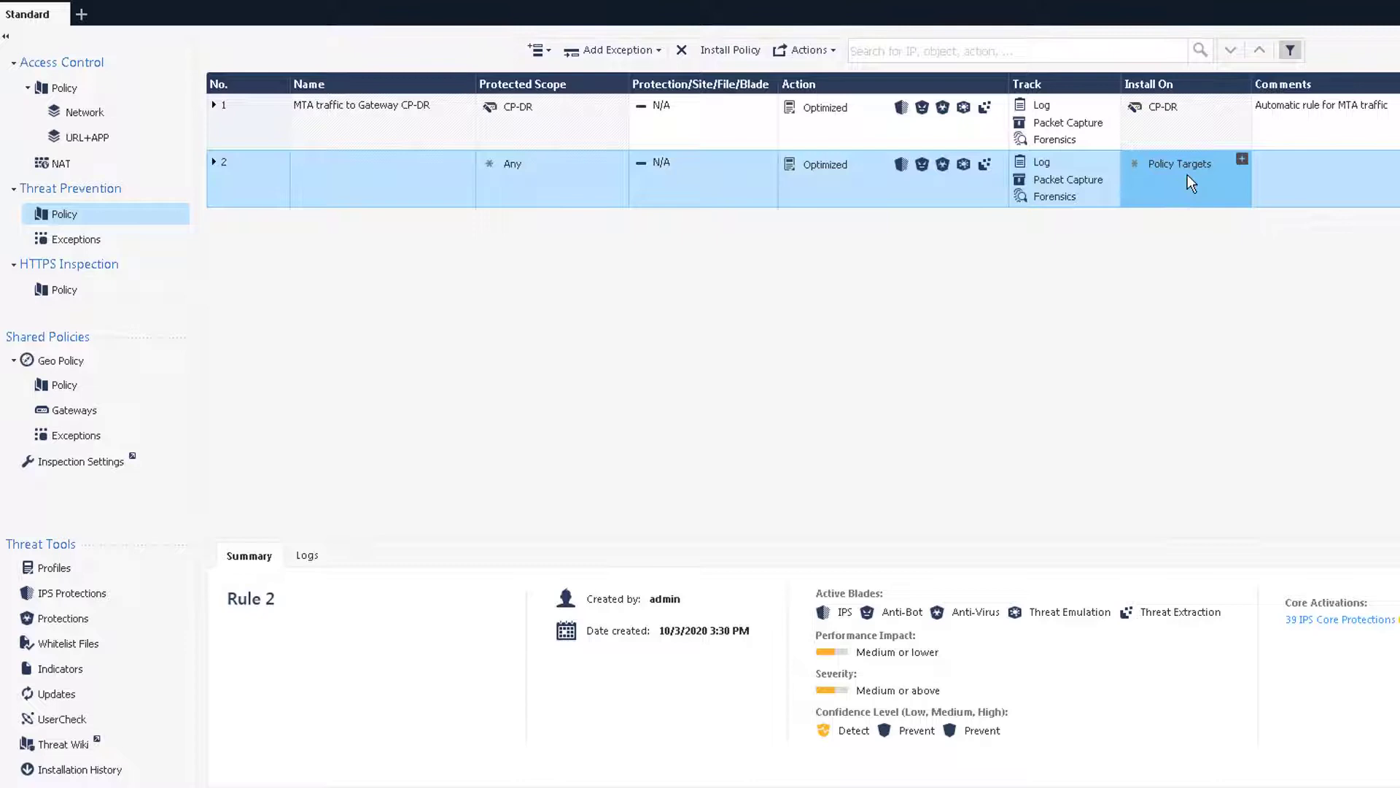
{"action": "left_click", "coordinate": [365, 200]}
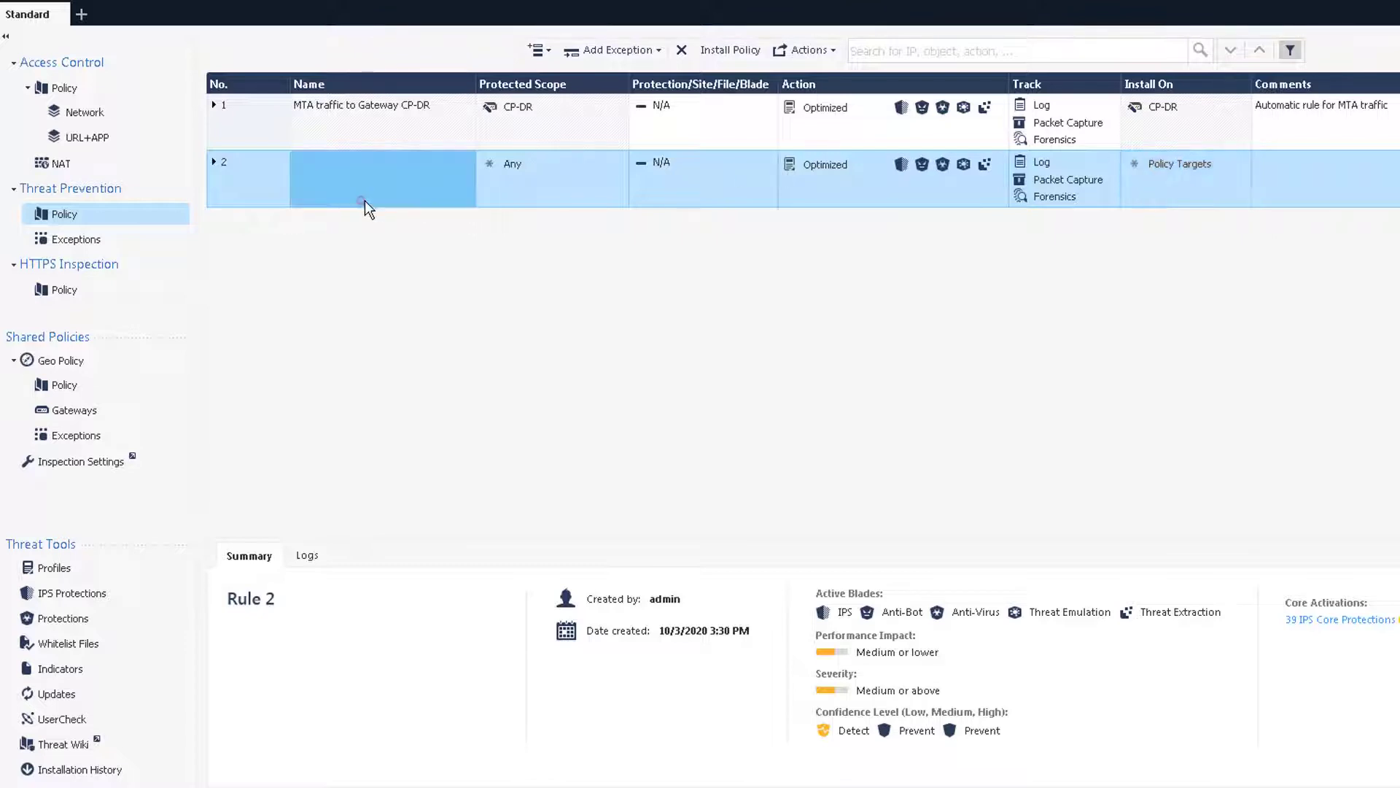
{"action": "left_click", "coordinate": [1386, 205]}
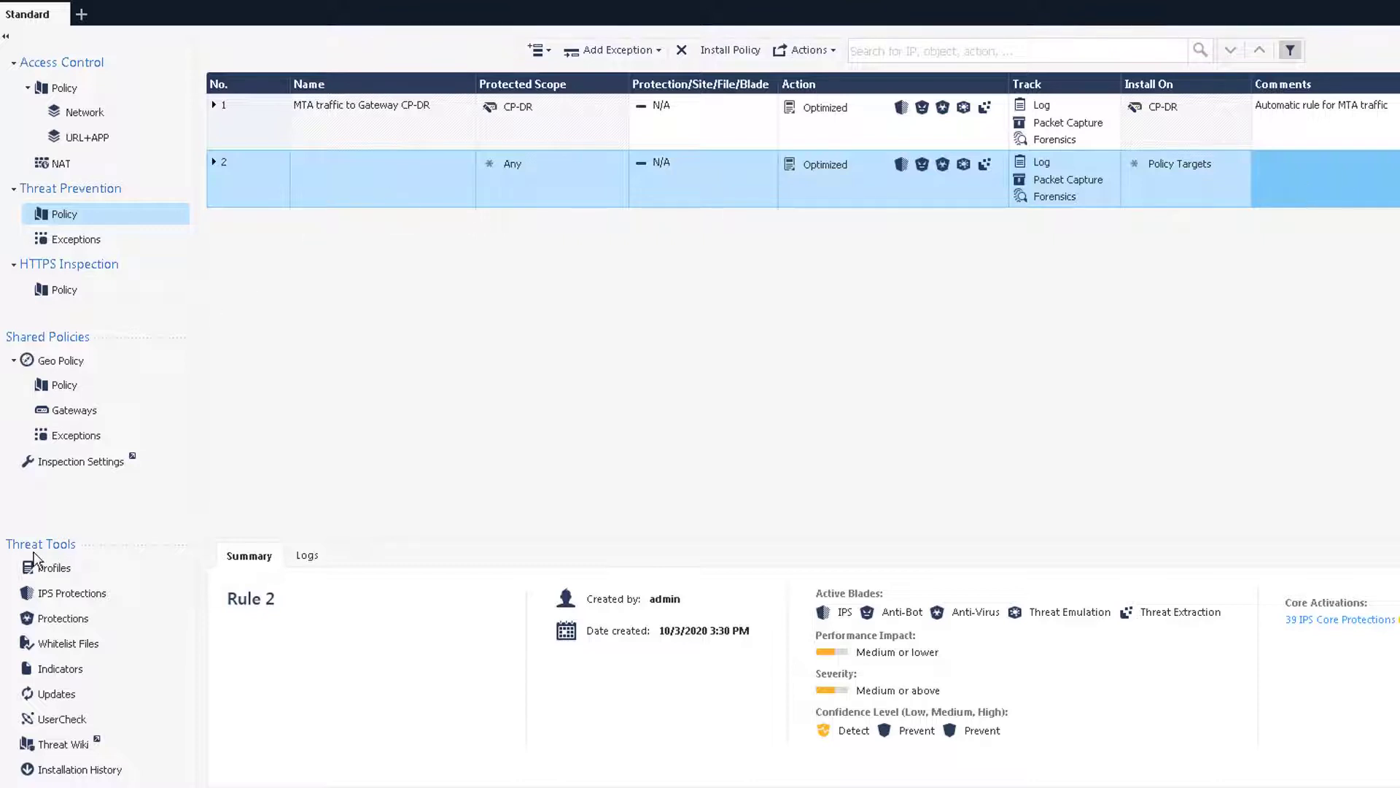
{"action": "left_click", "coordinate": [65, 550]}
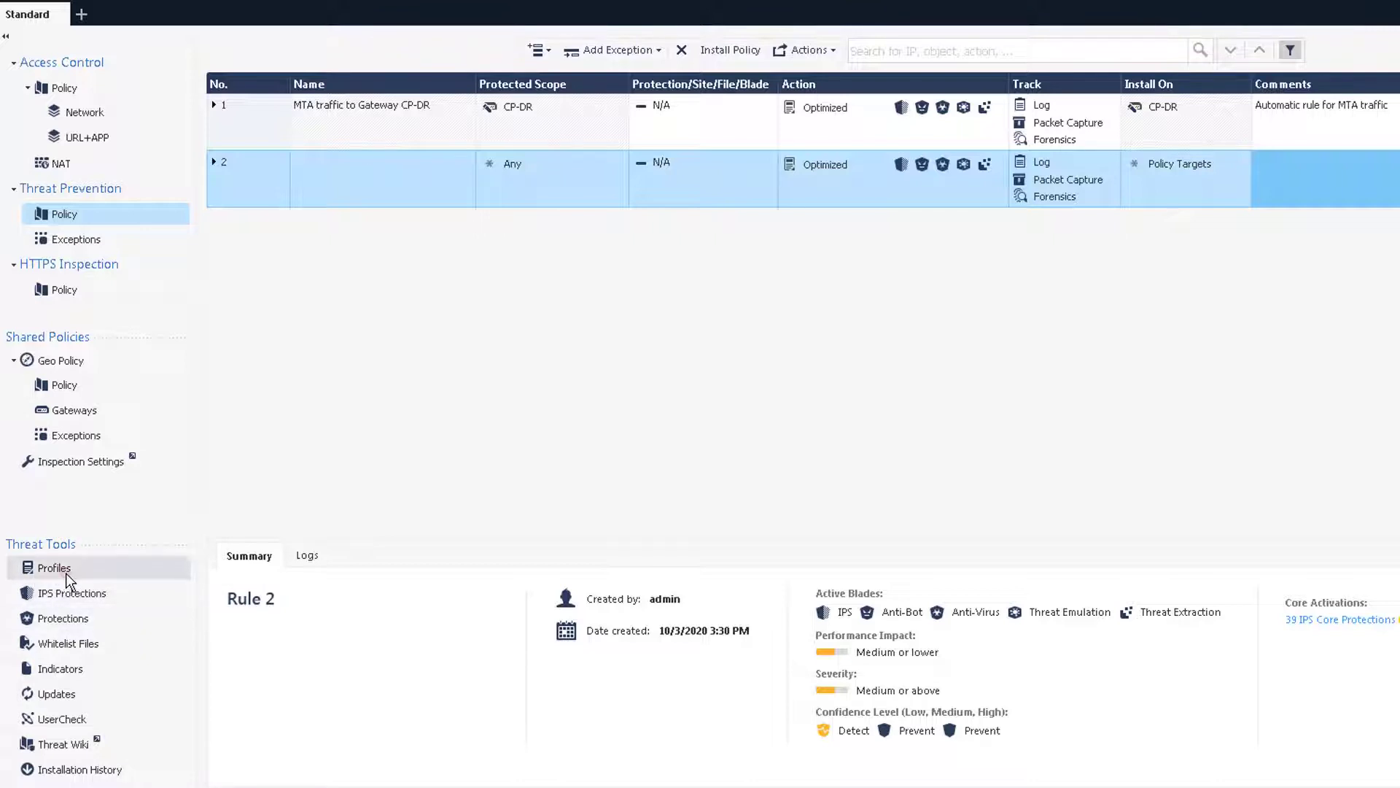
Clone the Strict profile as 'Test Strict (Clone)' and widen the profiles Name column
{"action": "left_click", "coordinate": [69, 576]}
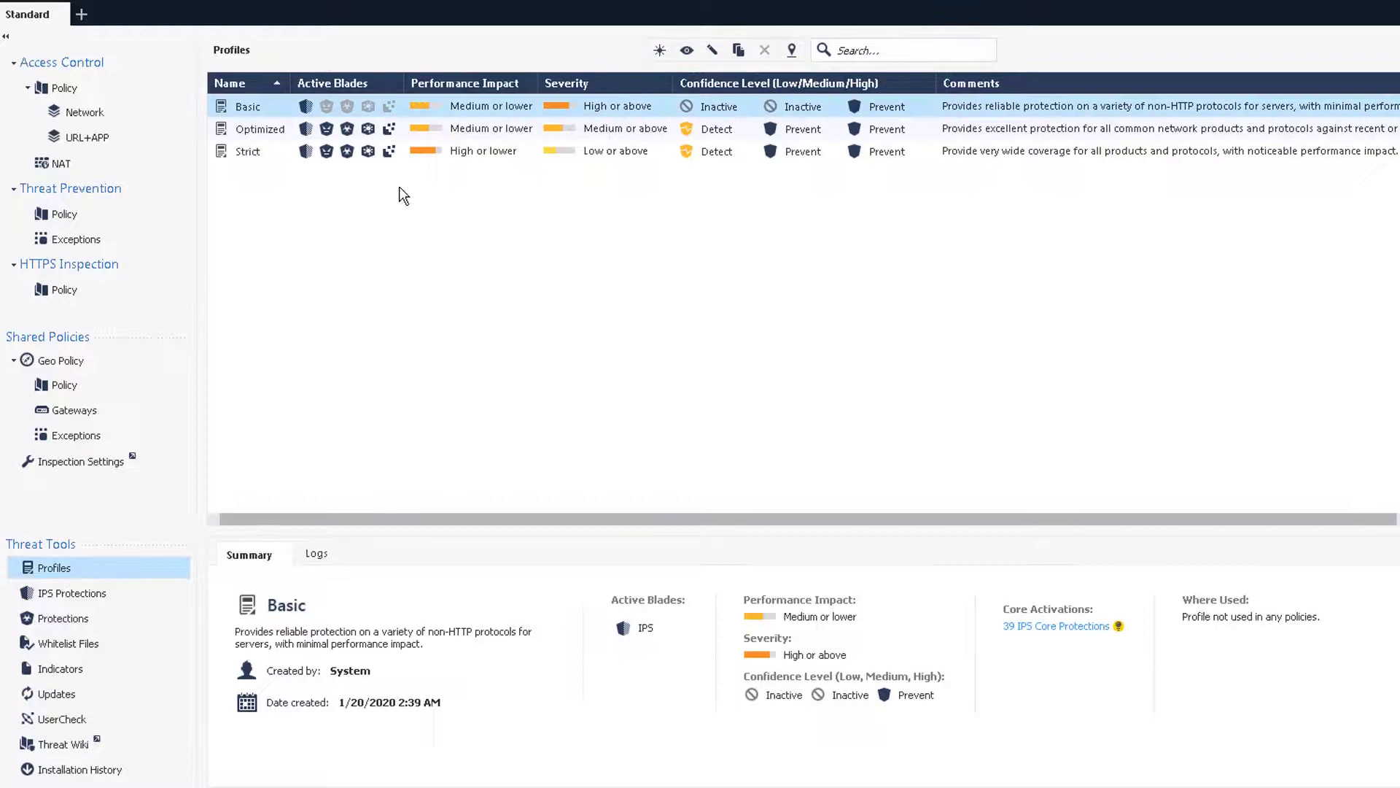
{"action": "left_click", "coordinate": [278, 155]}
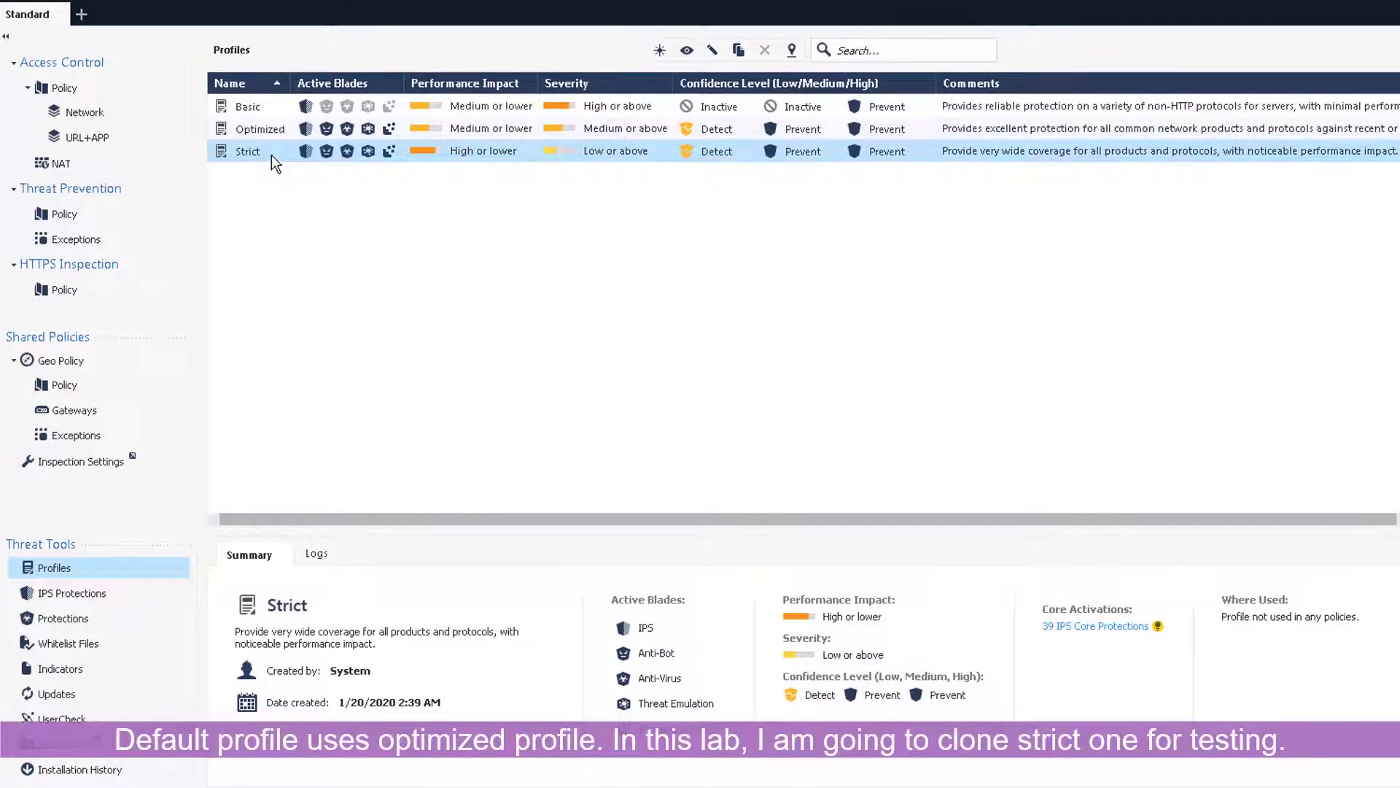
{"action": "right_click", "coordinate": [271, 155]}
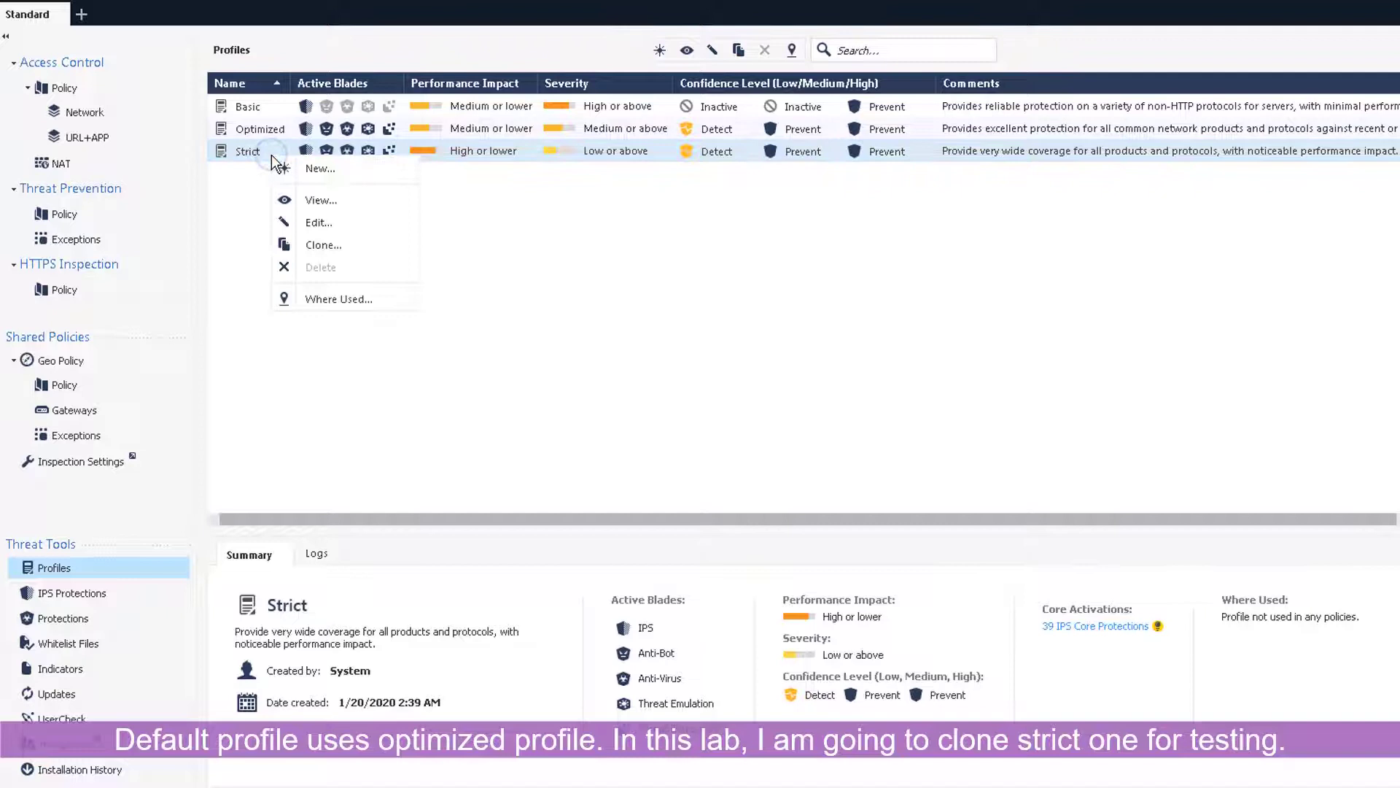
{"action": "left_click", "coordinate": [309, 242]}
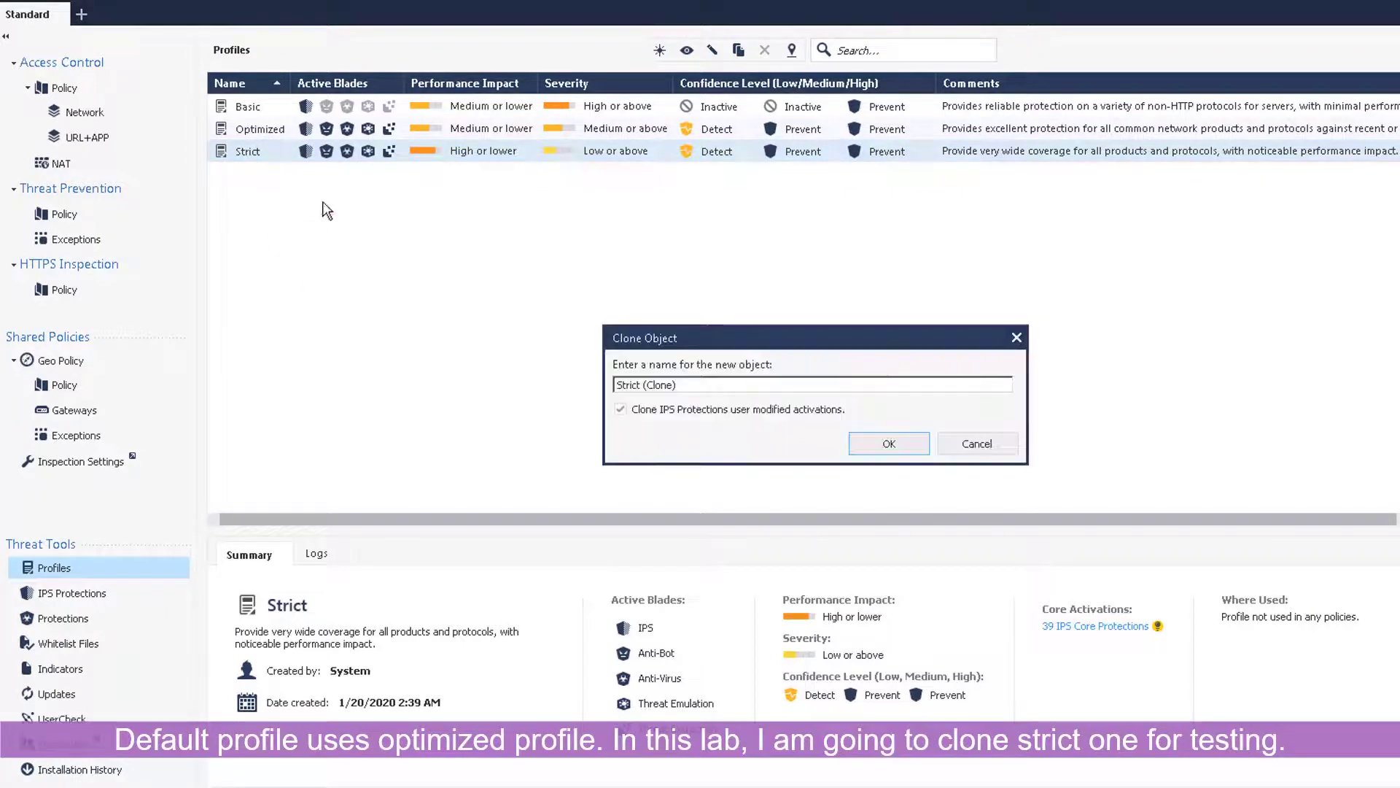
{"action": "left_click", "coordinate": [690, 385]}
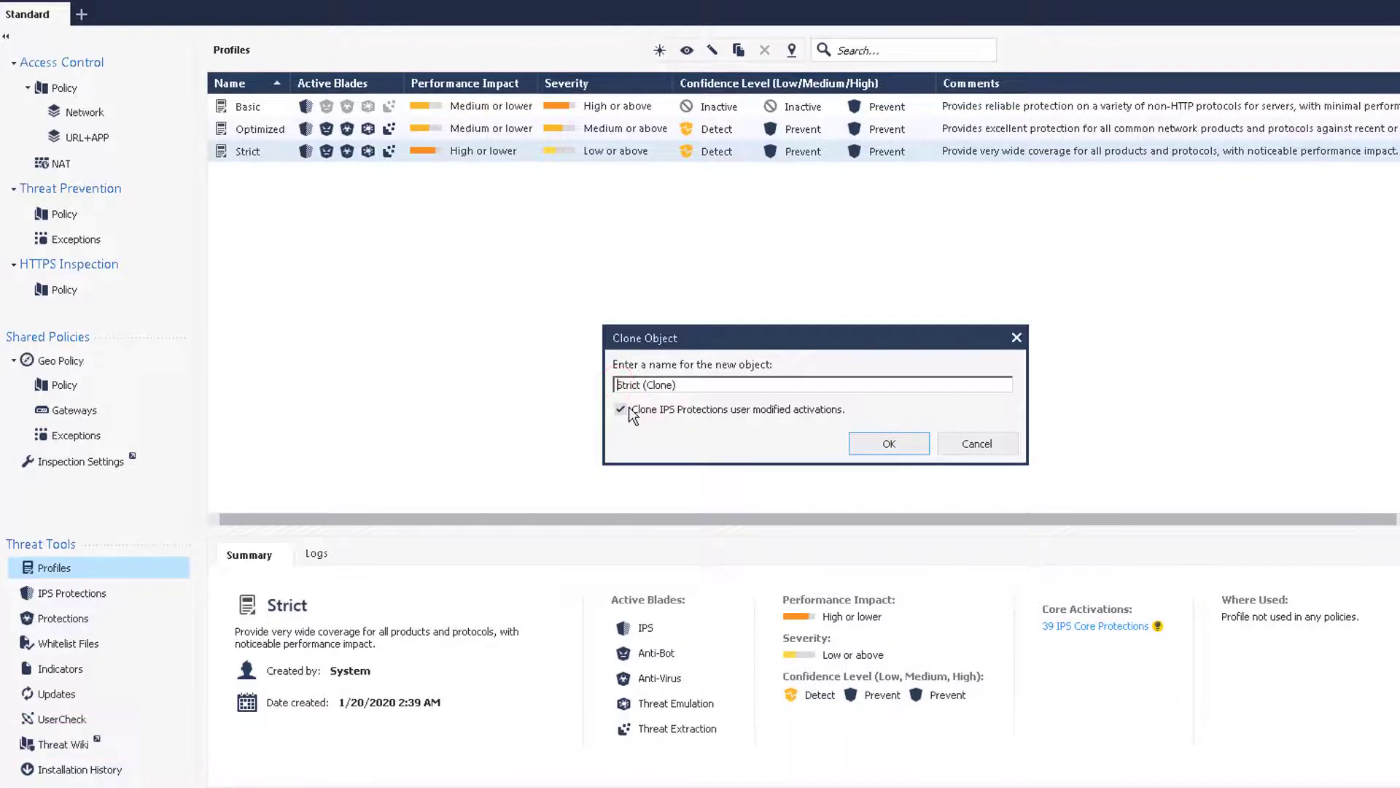
{"action": "key", "text": "Home"}
{"action": "type", "text": "Test"}
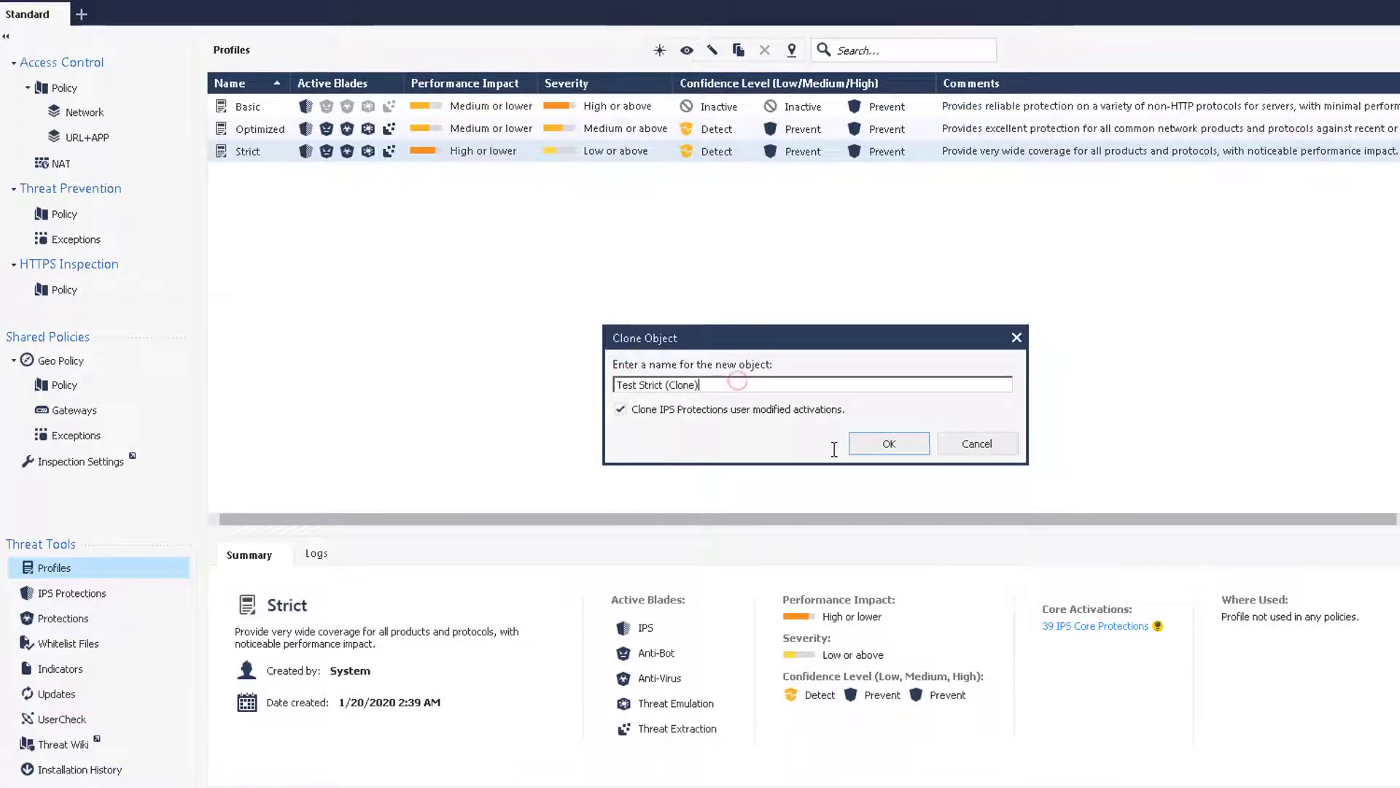
{"action": "left_click", "coordinate": [862, 450]}
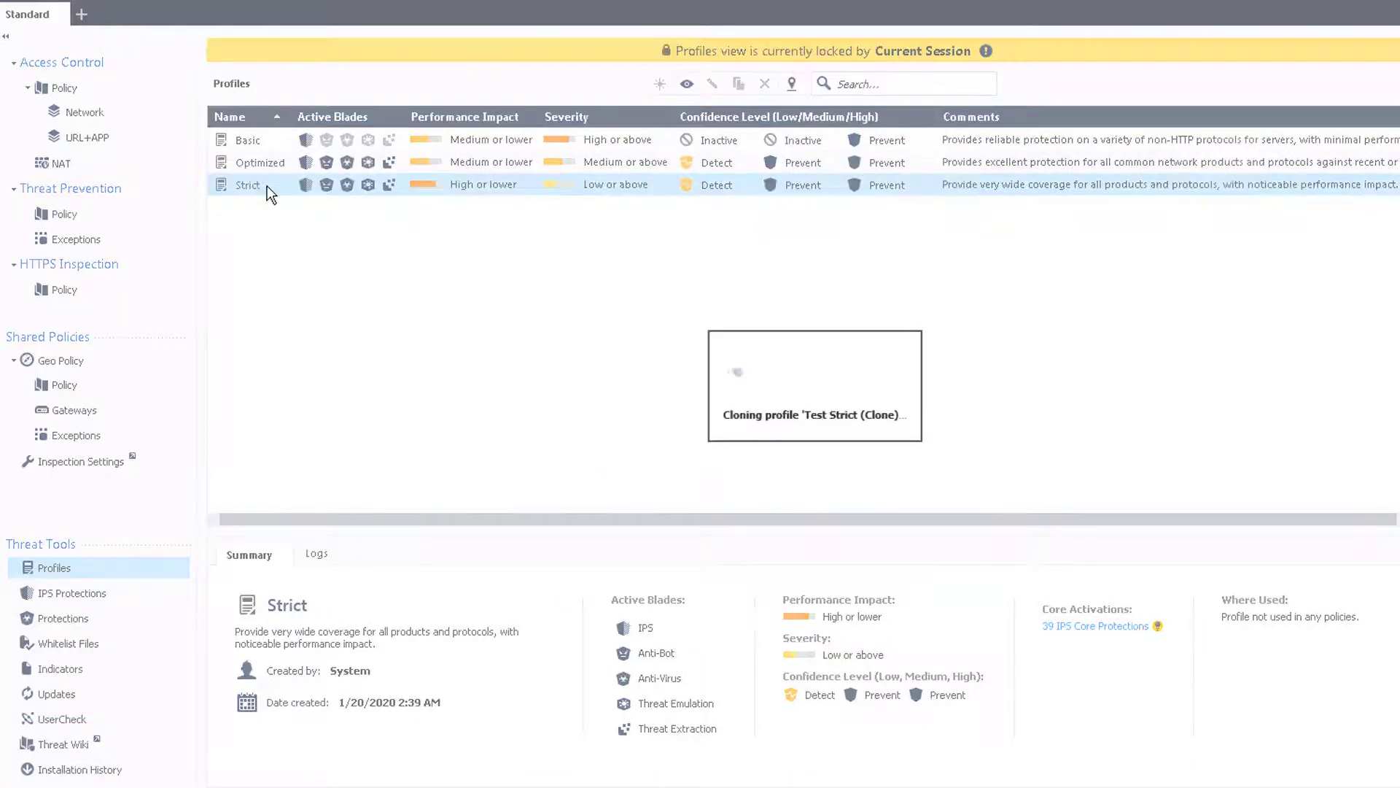
{"action": "left_click", "coordinate": [274, 173]}
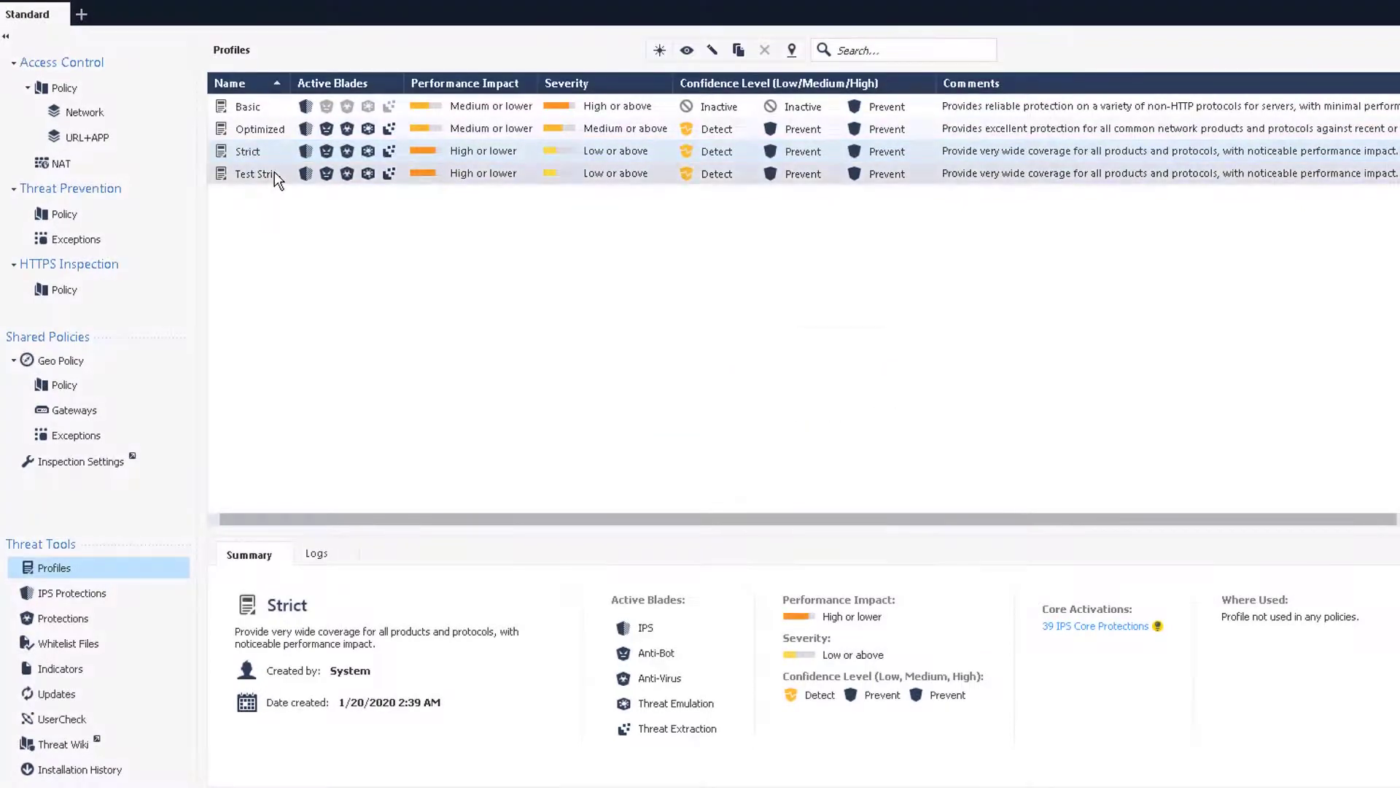
{"action": "double_click", "coordinate": [338, 87]}
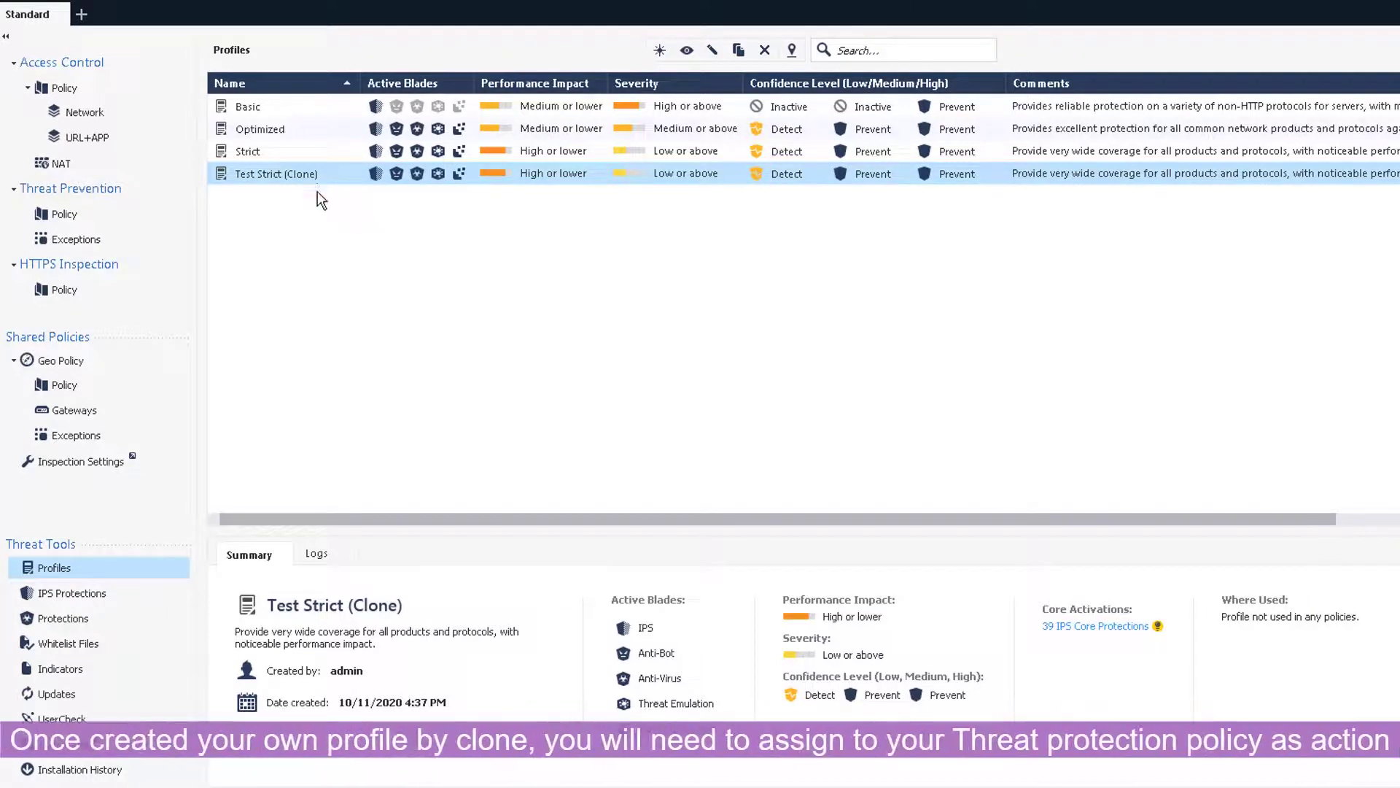
Set rule 2's Action to Test Strict (Clone) and publish the session for policy installation
{"action": "left_click", "coordinate": [101, 217]}
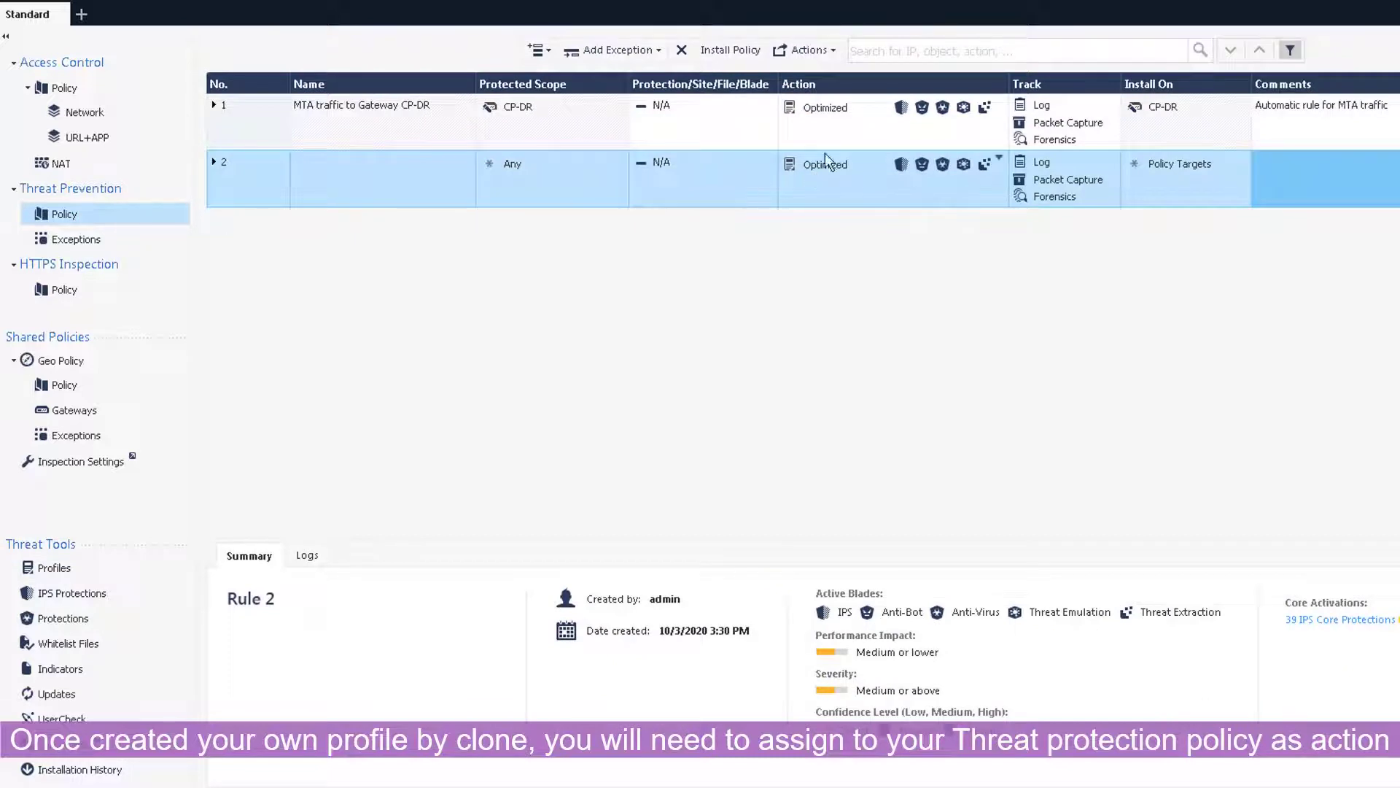
{"action": "left_click", "coordinate": [837, 118]}
{"action": "left_click", "coordinate": [837, 118]}
{"action": "left_click", "coordinate": [836, 164]}
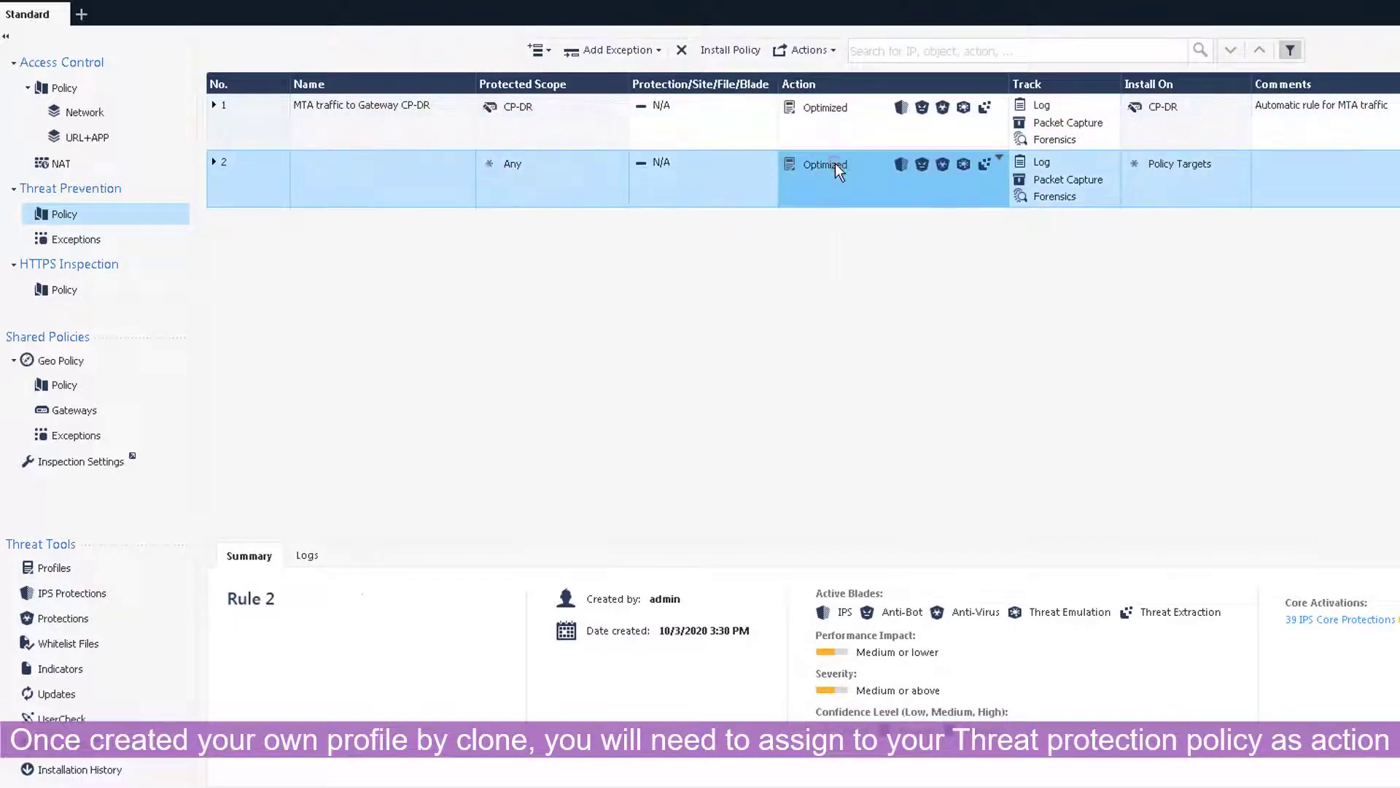
{"action": "left_click", "coordinate": [836, 165]}
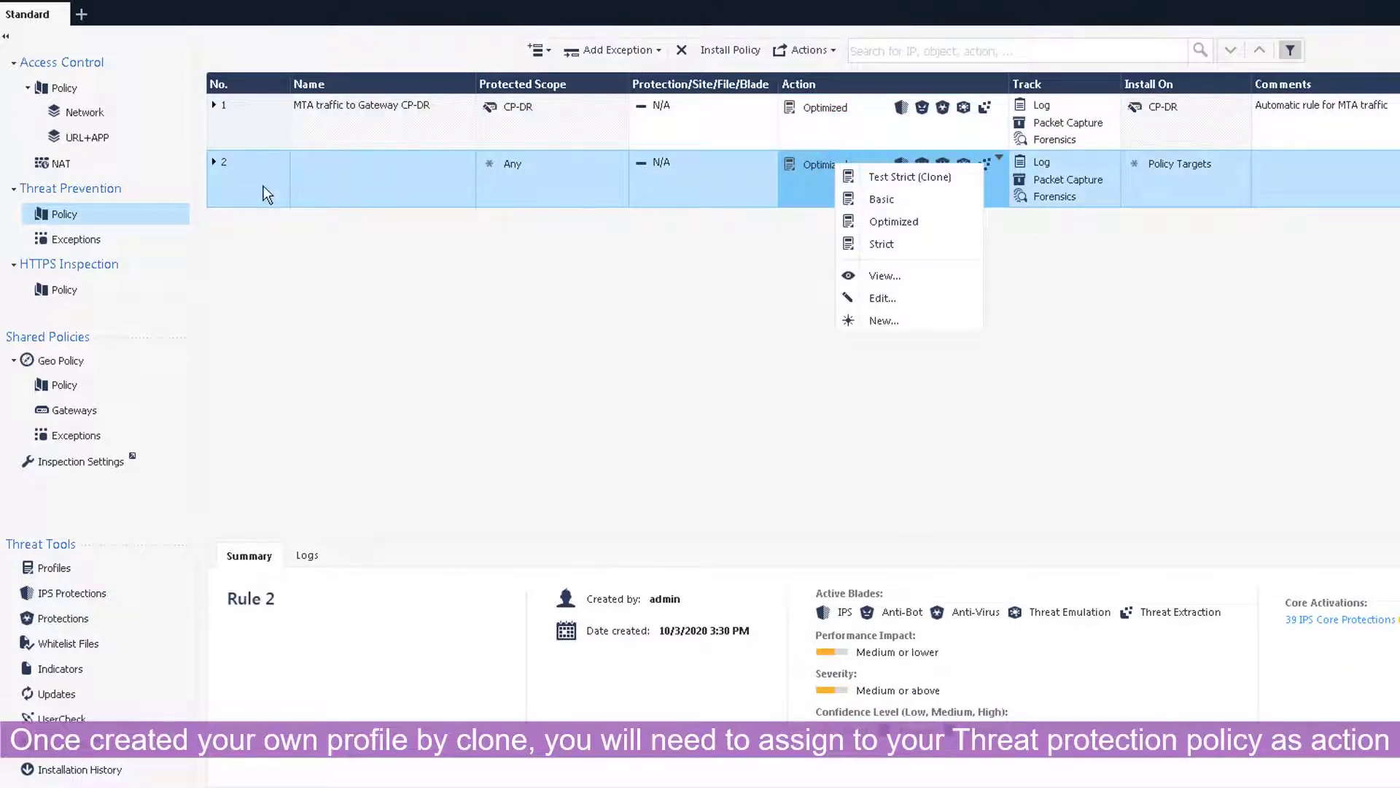
{"action": "left_click", "coordinate": [912, 178]}
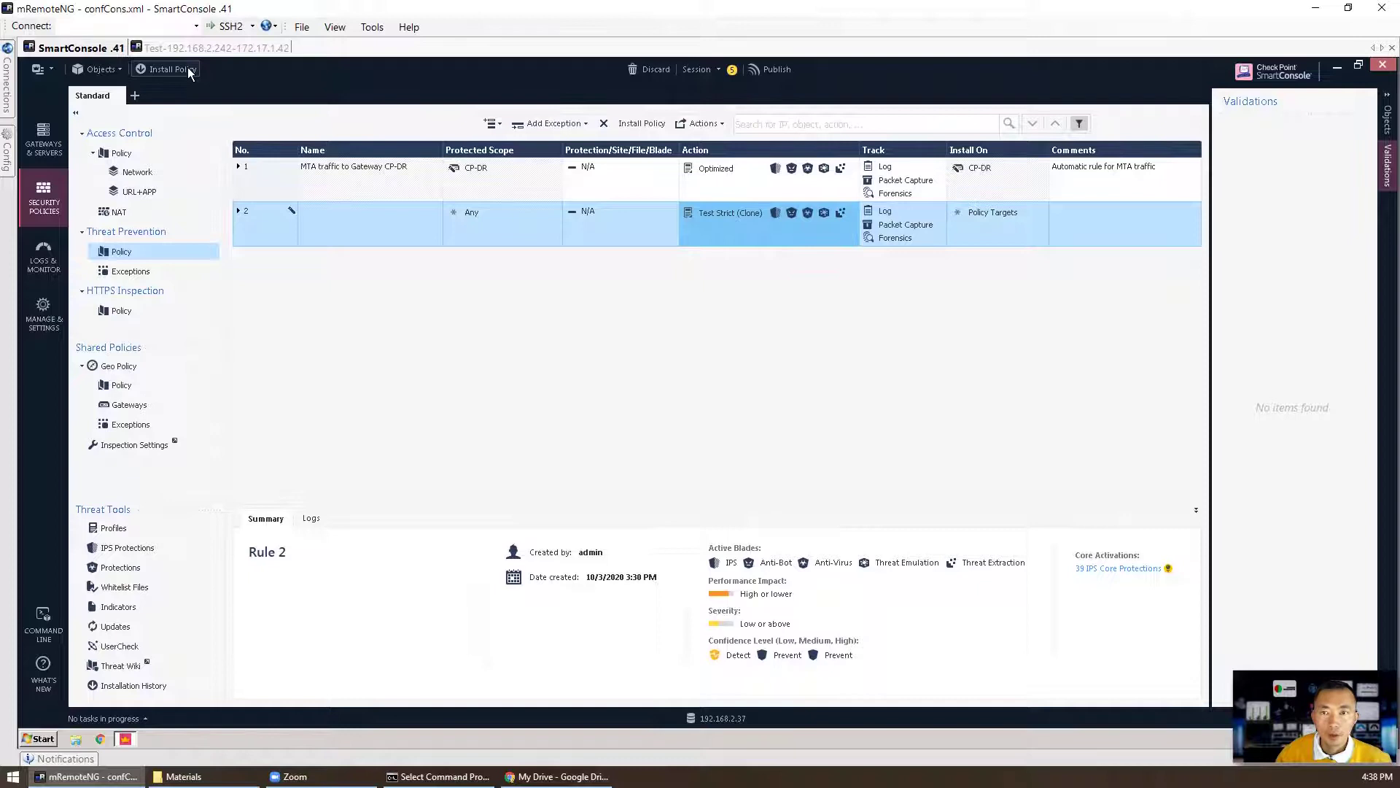
{"action": "left_click", "coordinate": [186, 67]}
{"action": "left_click", "coordinate": [794, 490]}
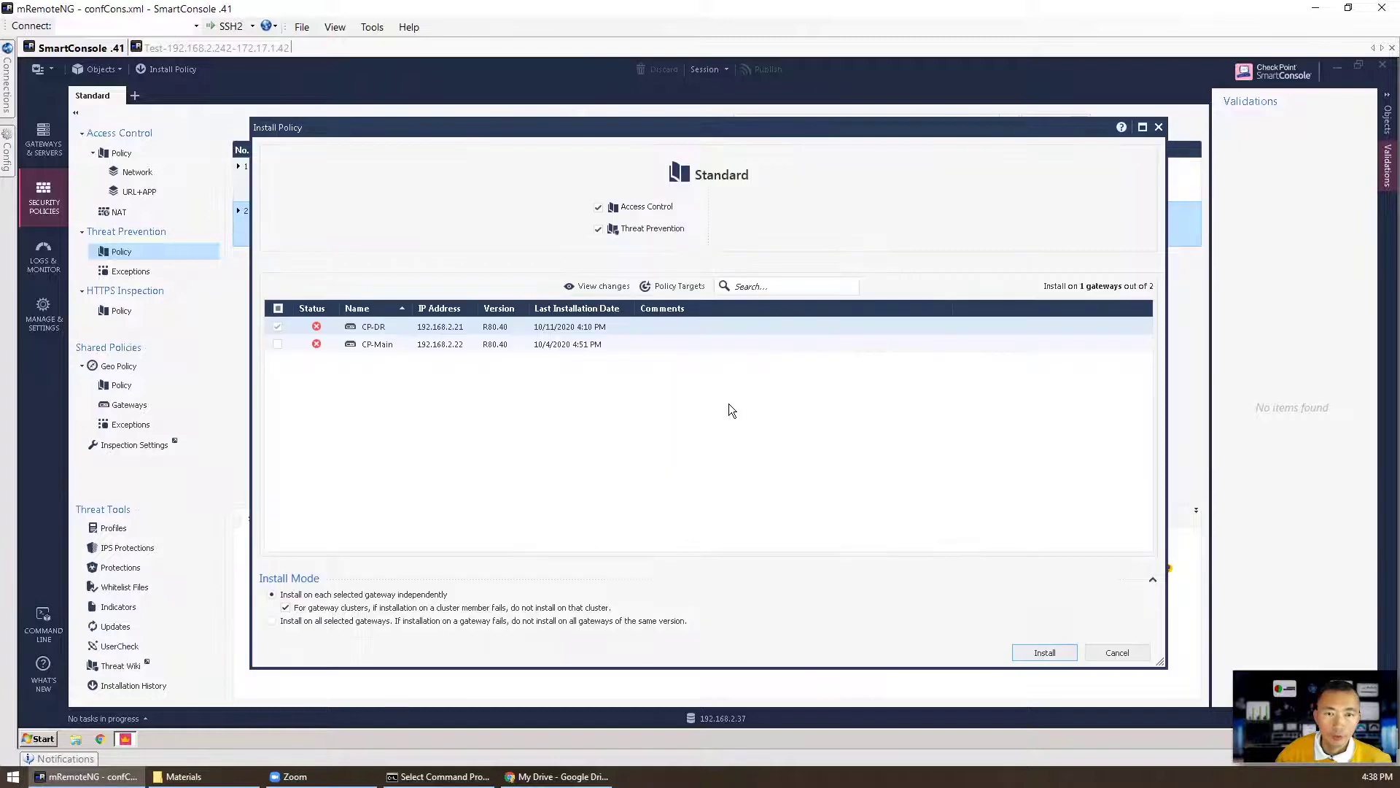
Install the Standard policy on CP-DR, then bring up the IPS Protections list
{"action": "key", "text": "Return"}
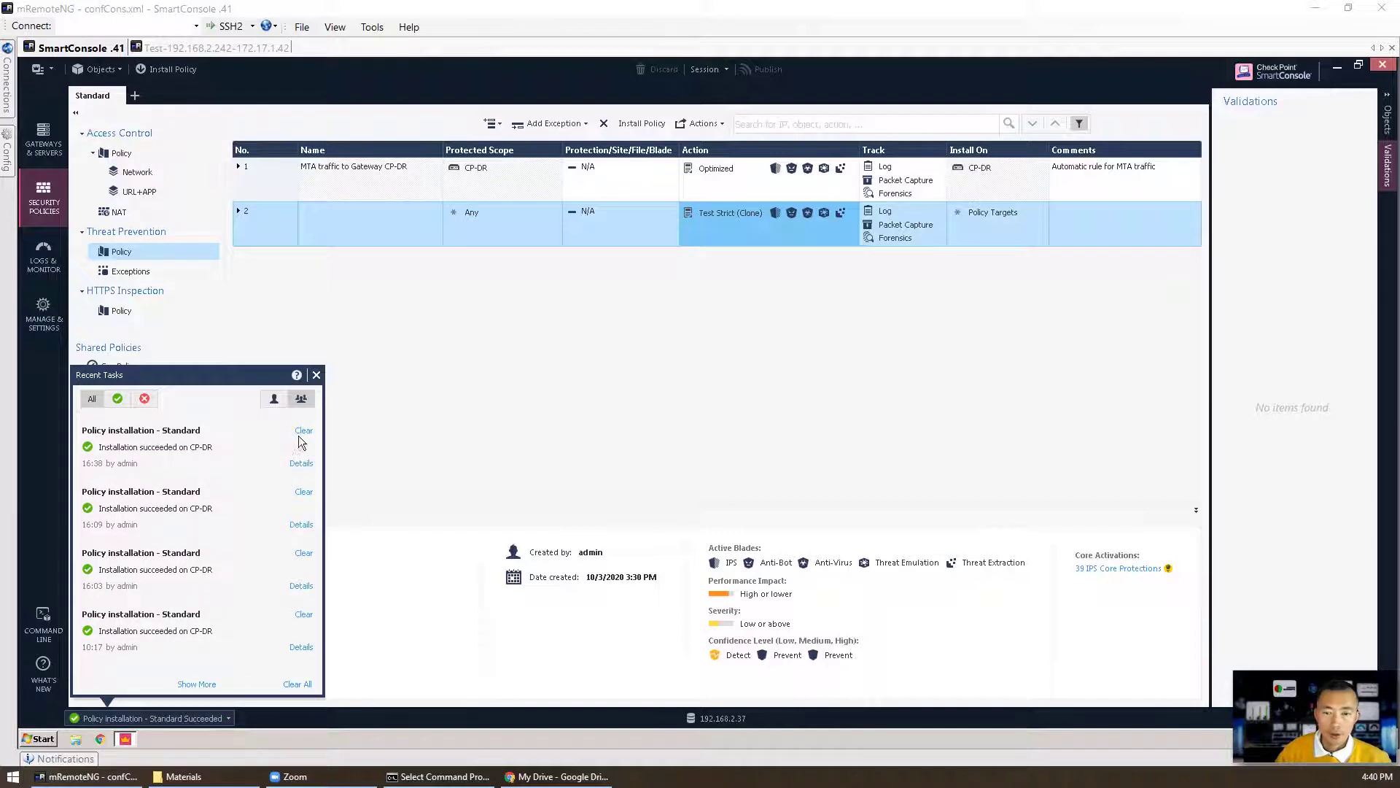
{"action": "left_click", "coordinate": [316, 375]}
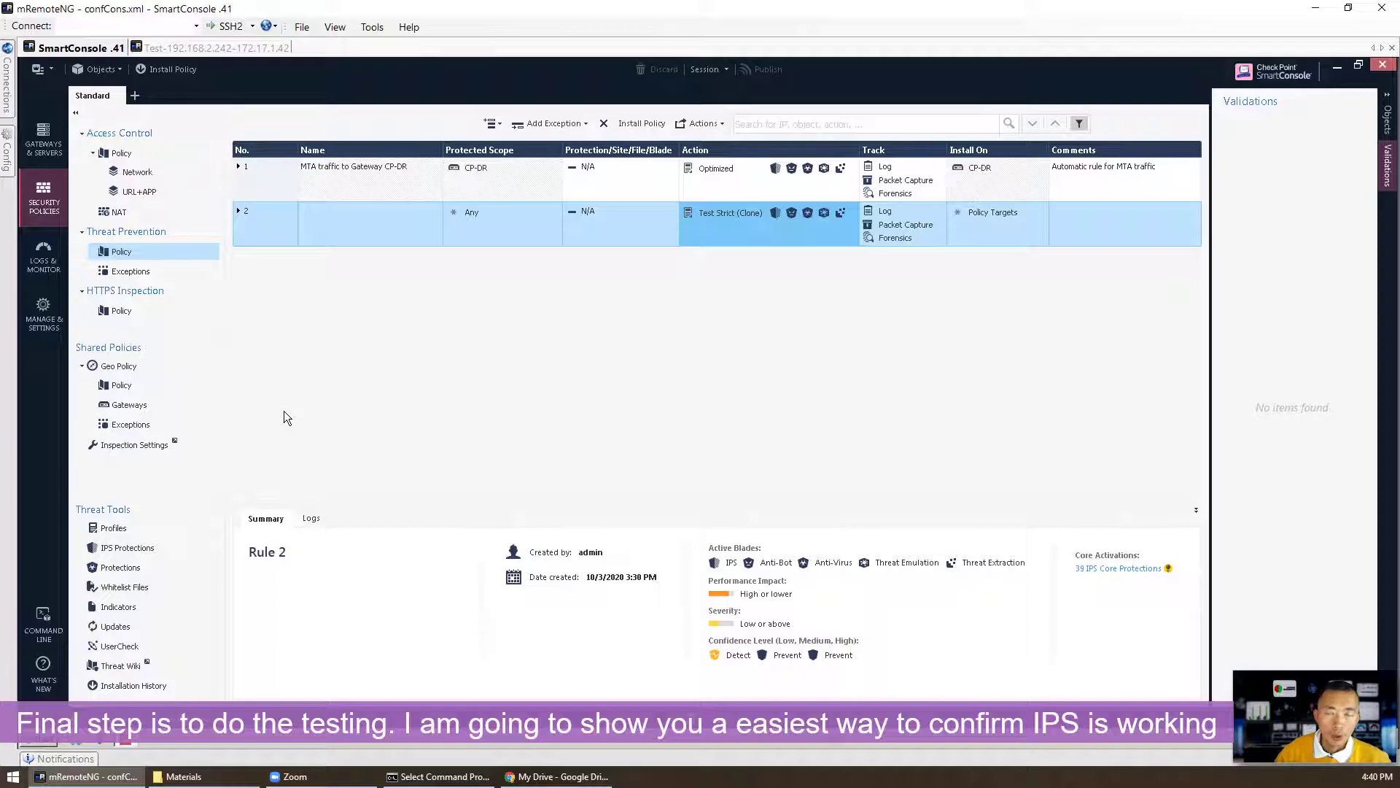
{"action": "left_click", "coordinate": [151, 550]}
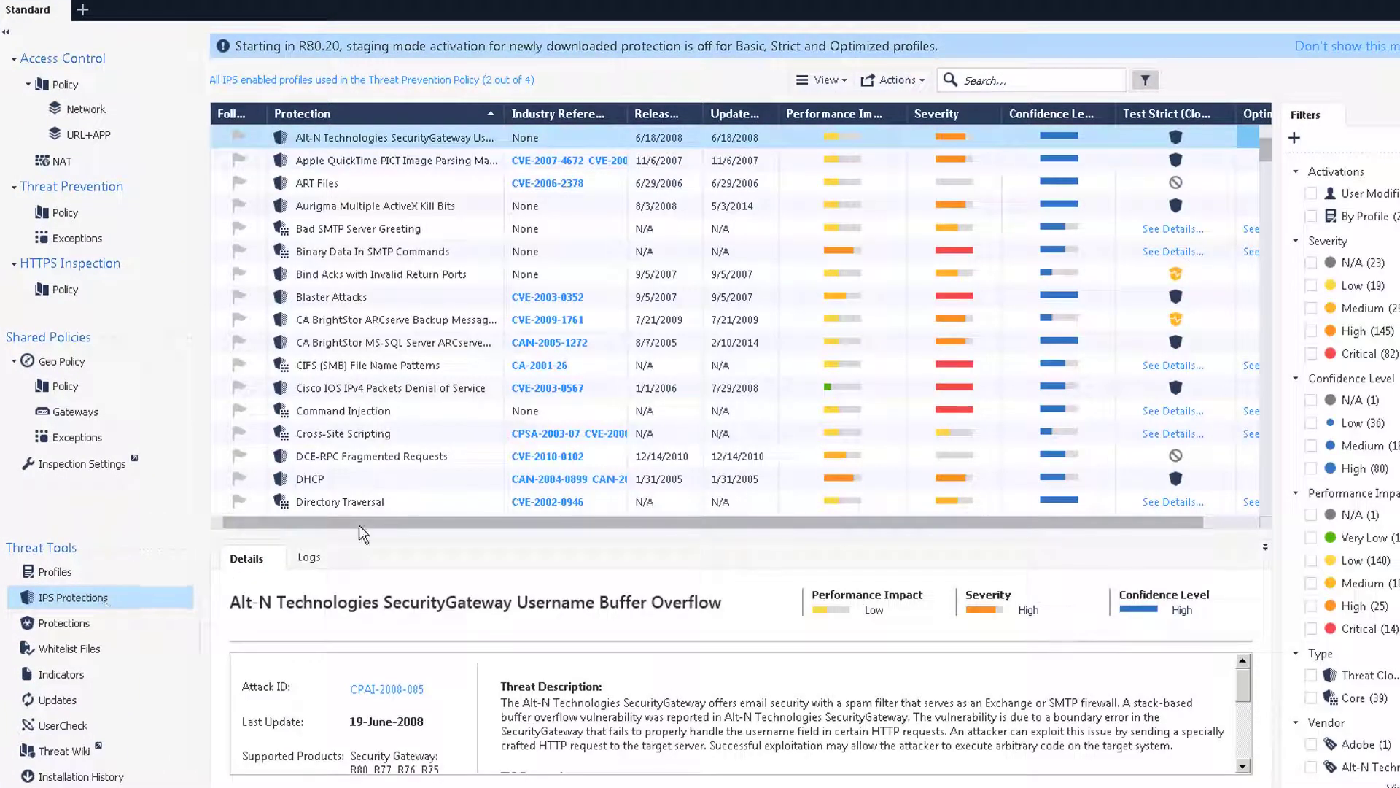
{"action": "scroll", "coordinate": [968, 354], "scroll_direction": "down", "scroll_amount": 4}
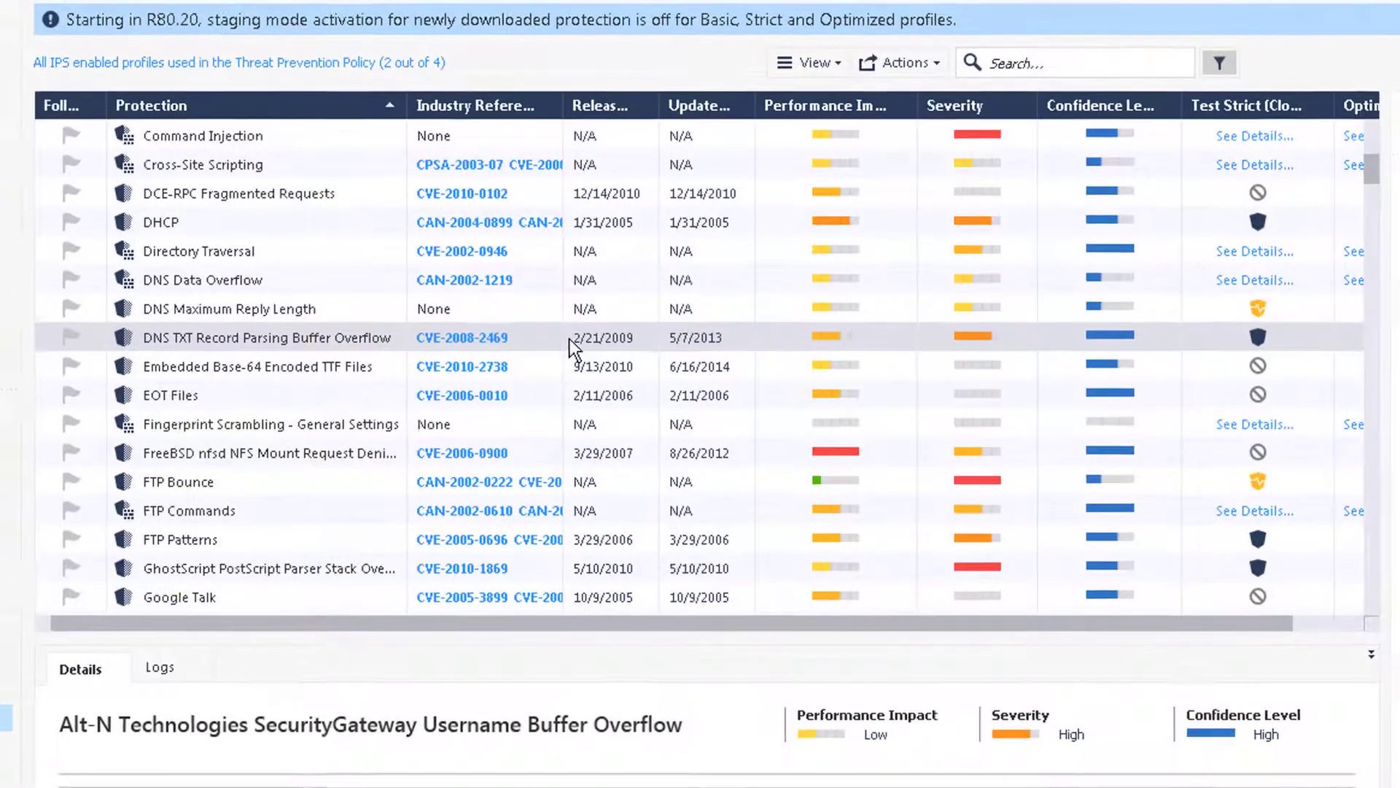
{"action": "left_click", "coordinate": [272, 477]}
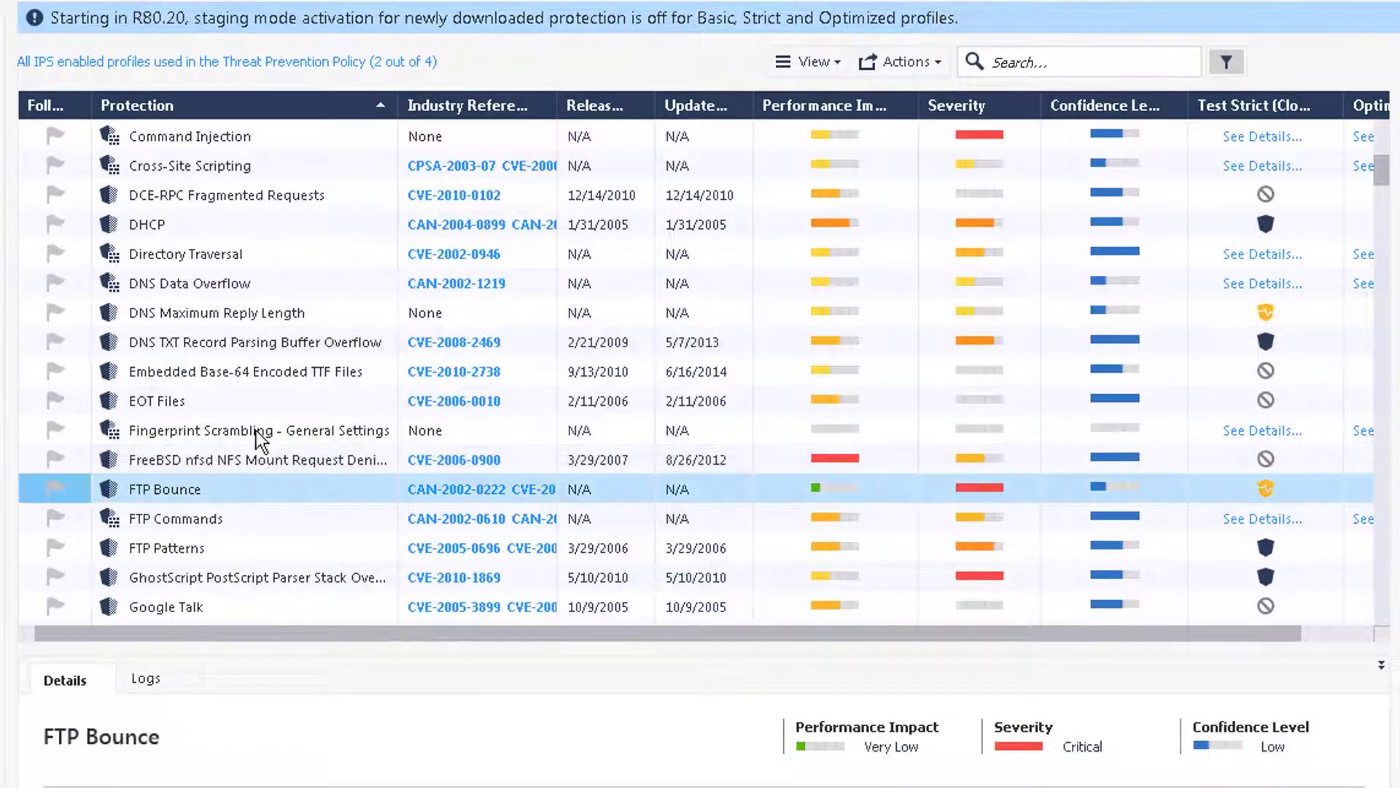
{"action": "left_click", "coordinate": [229, 290]}
{"action": "left_click", "coordinate": [227, 225]}
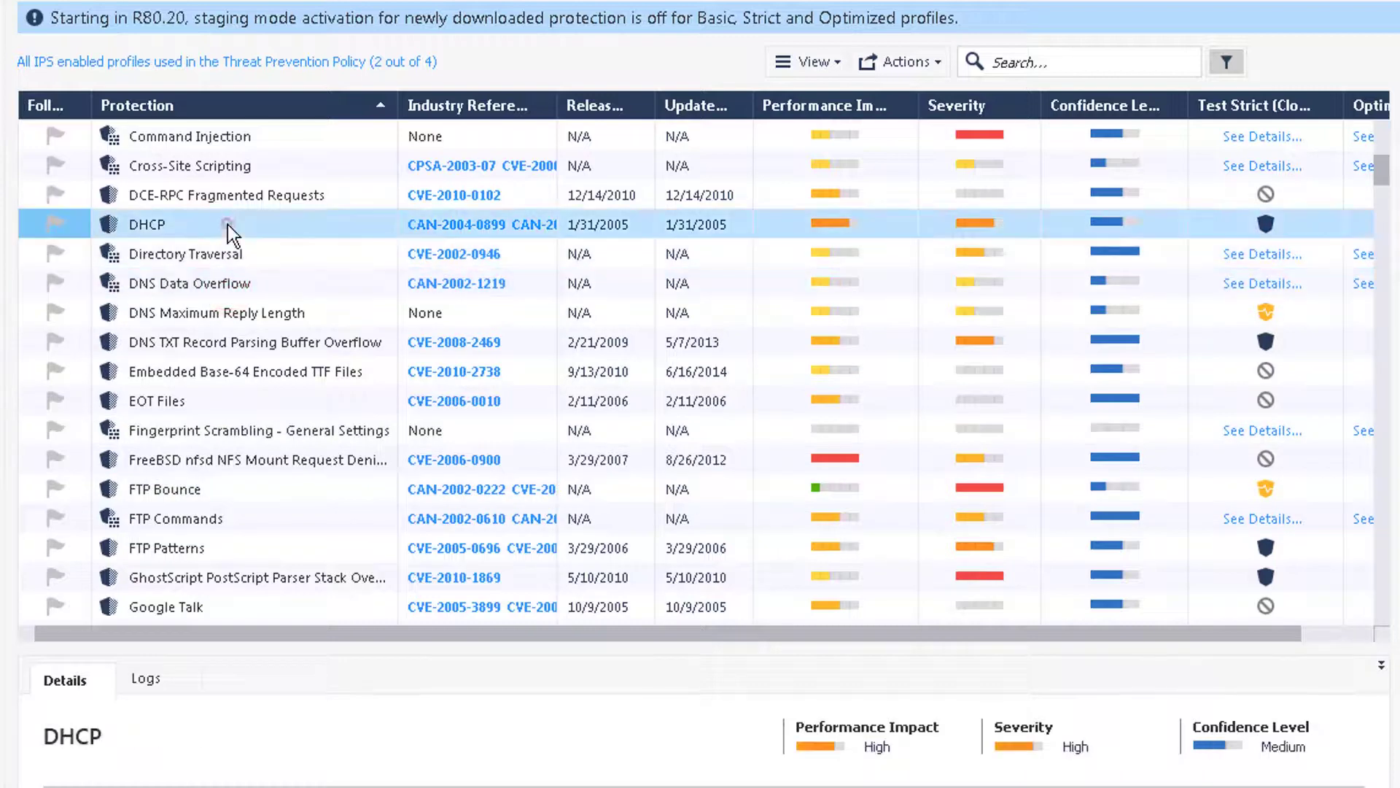
{"action": "scroll", "coordinate": [428, 362], "scroll_direction": "down", "scroll_amount": 2}
{"action": "scroll", "coordinate": [428, 362], "scroll_direction": "down", "scroll_amount": 5}
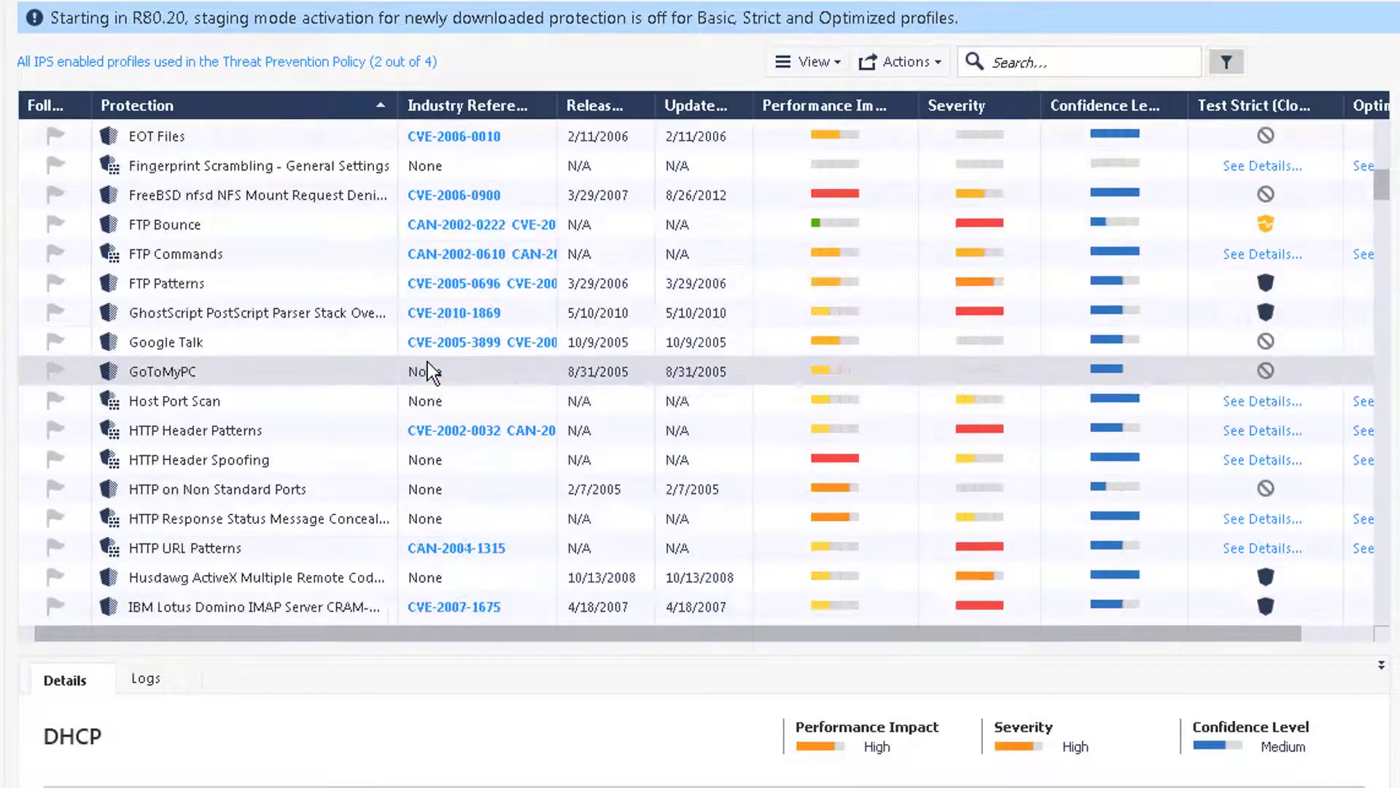
{"action": "scroll", "coordinate": [428, 362], "scroll_direction": "down", "scroll_amount": 6}
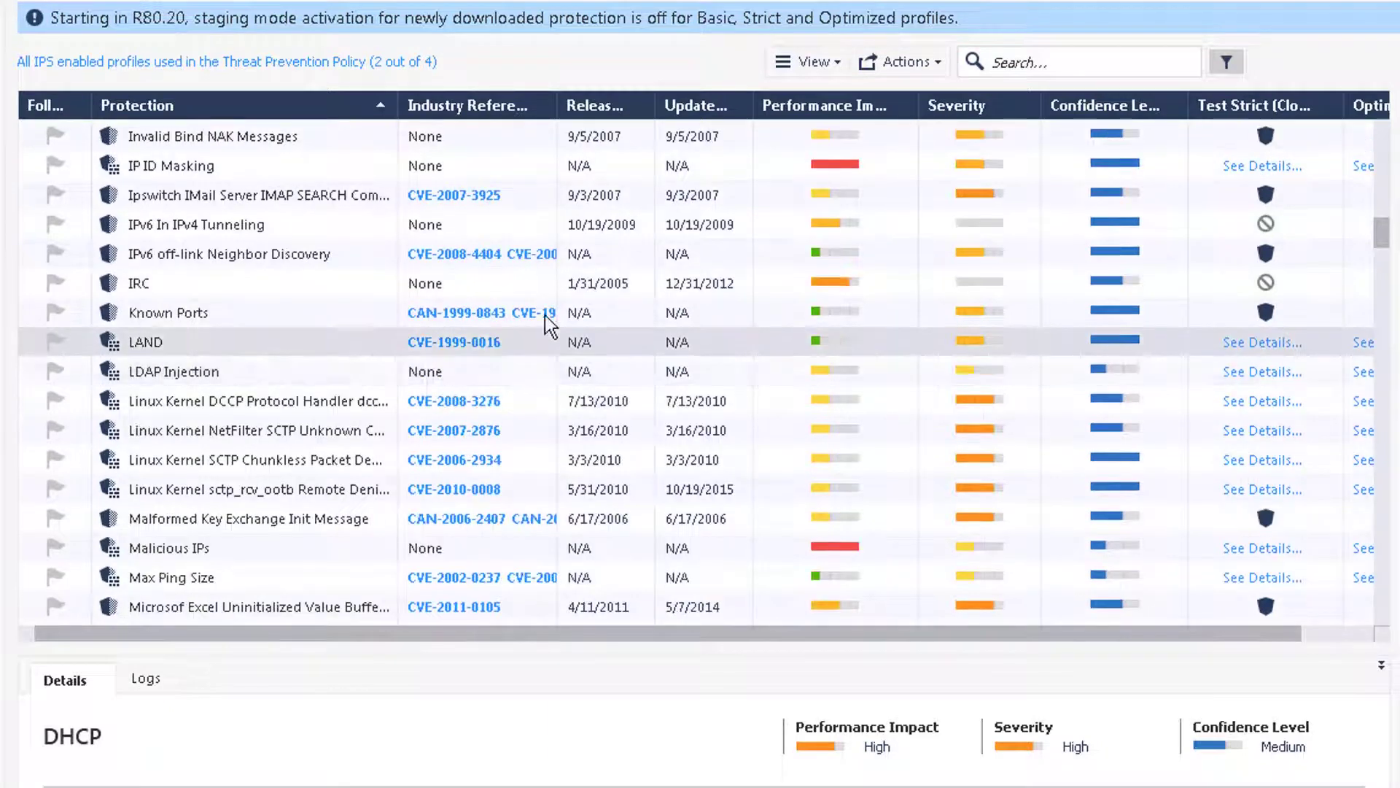
{"action": "left_click", "coordinate": [1053, 51]}
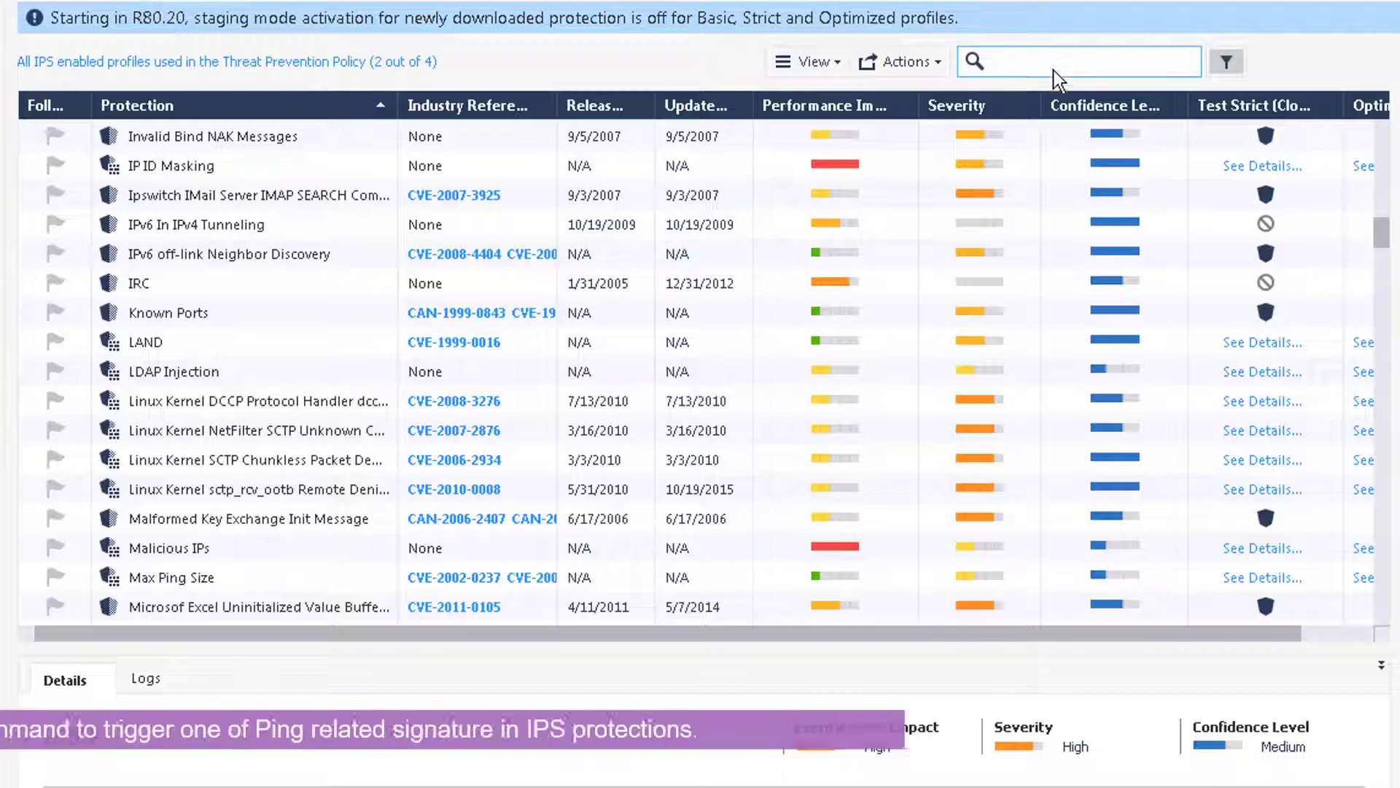
Filter IPS protections by 'ping', check Ping of Death, and select Max Ping Size
{"action": "type", "text": "ping"}
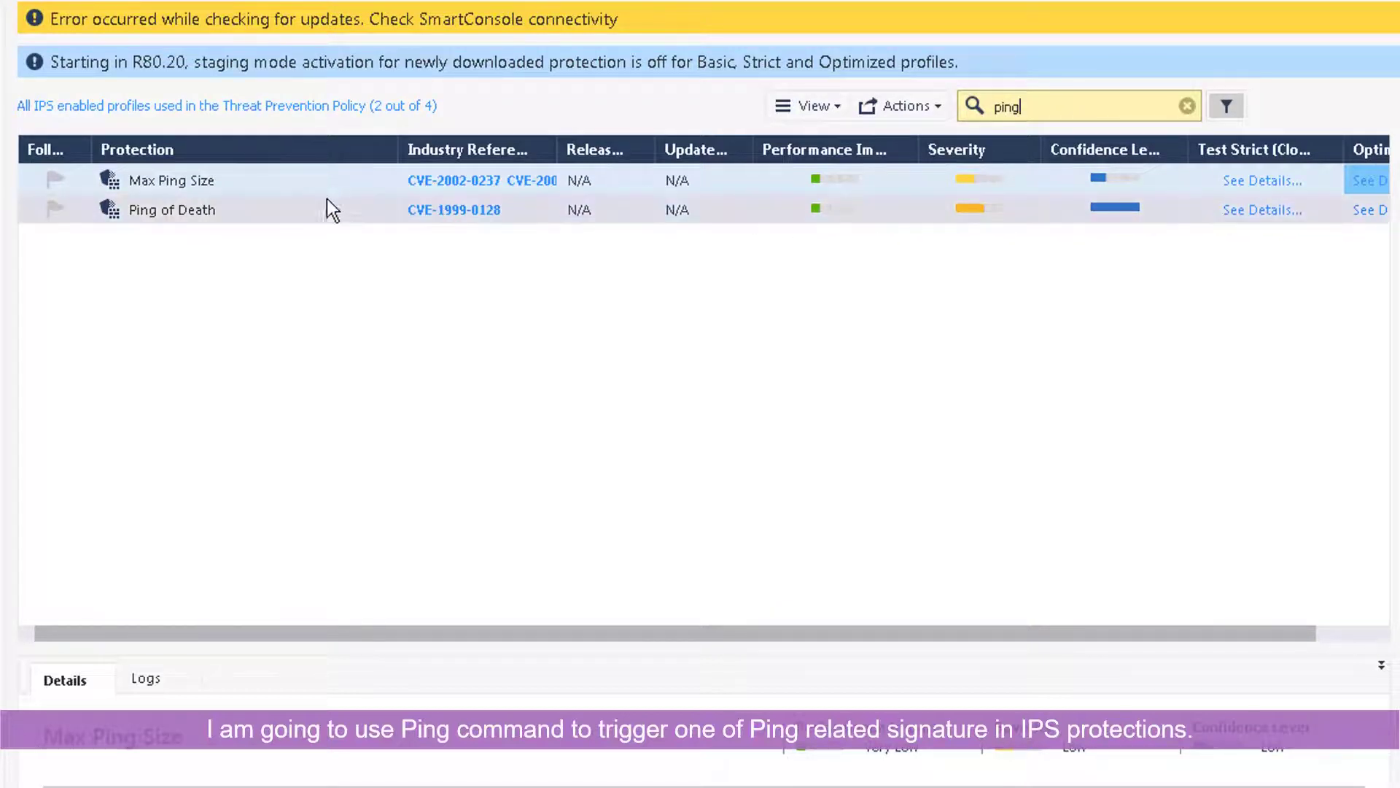
{"action": "left_click", "coordinate": [253, 182]}
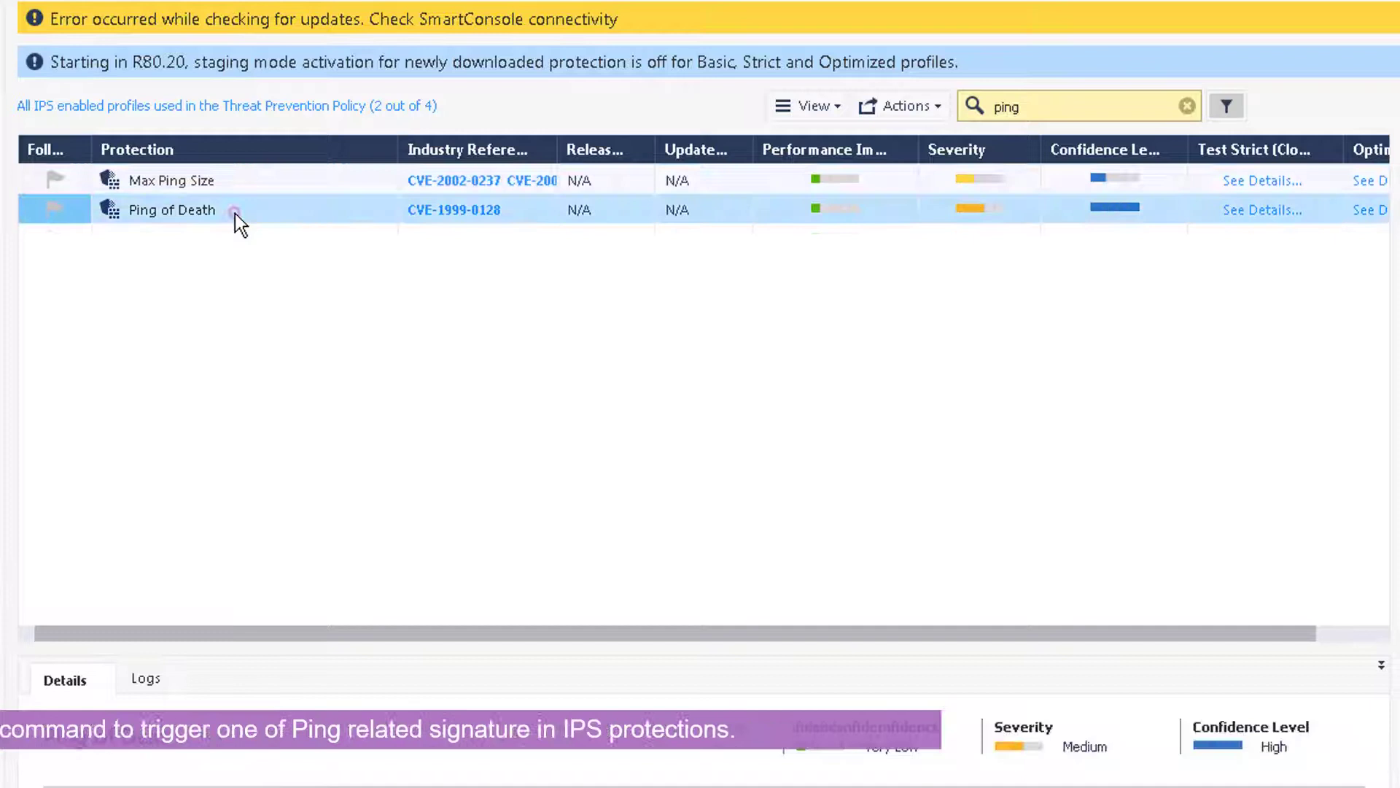
{"action": "left_click", "coordinate": [233, 181]}
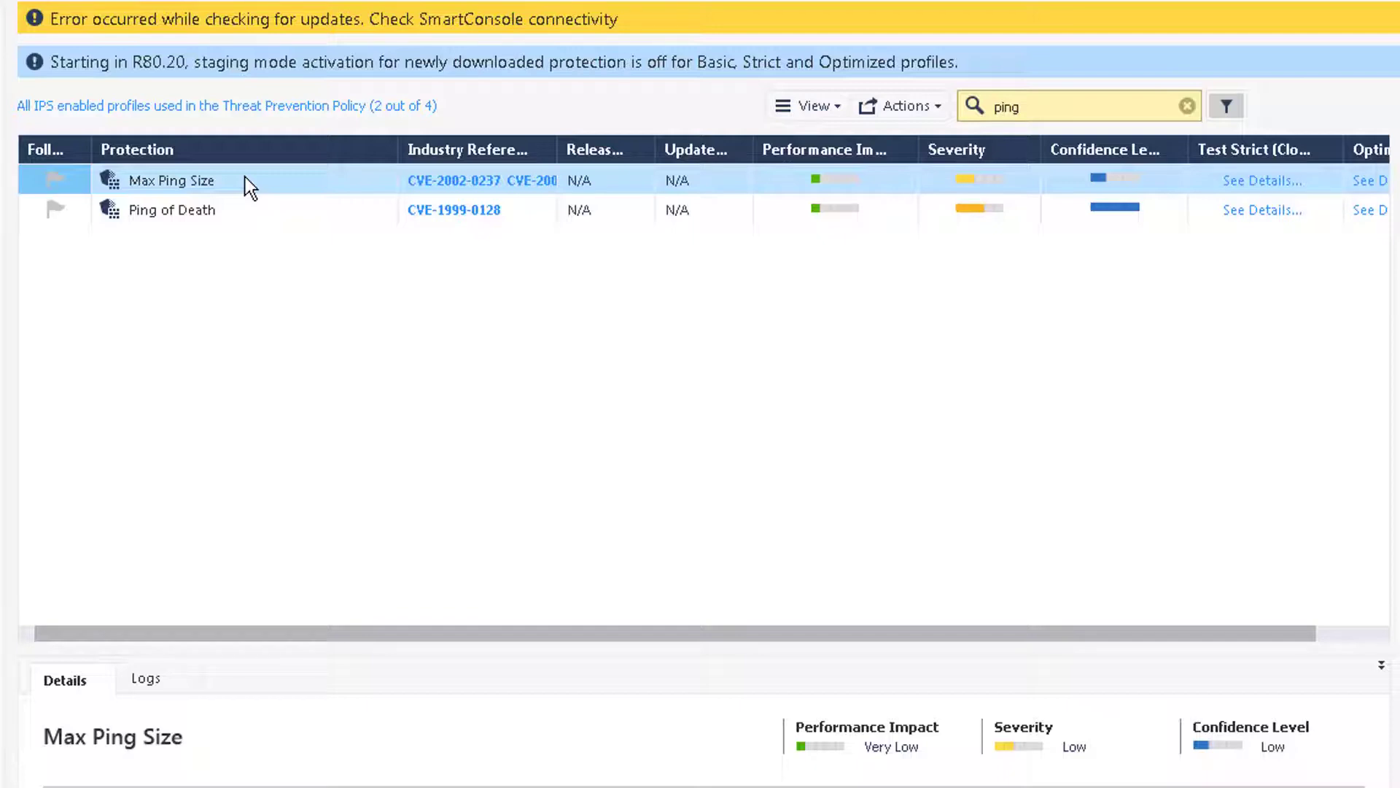
{"action": "left_click", "coordinate": [245, 177]}
From Max Ping Size's gateways list, change CP-DR's IPS Core Protections profile from Optimized to Test Strict (Clone)
{"action": "double_click", "coordinate": [245, 177]}
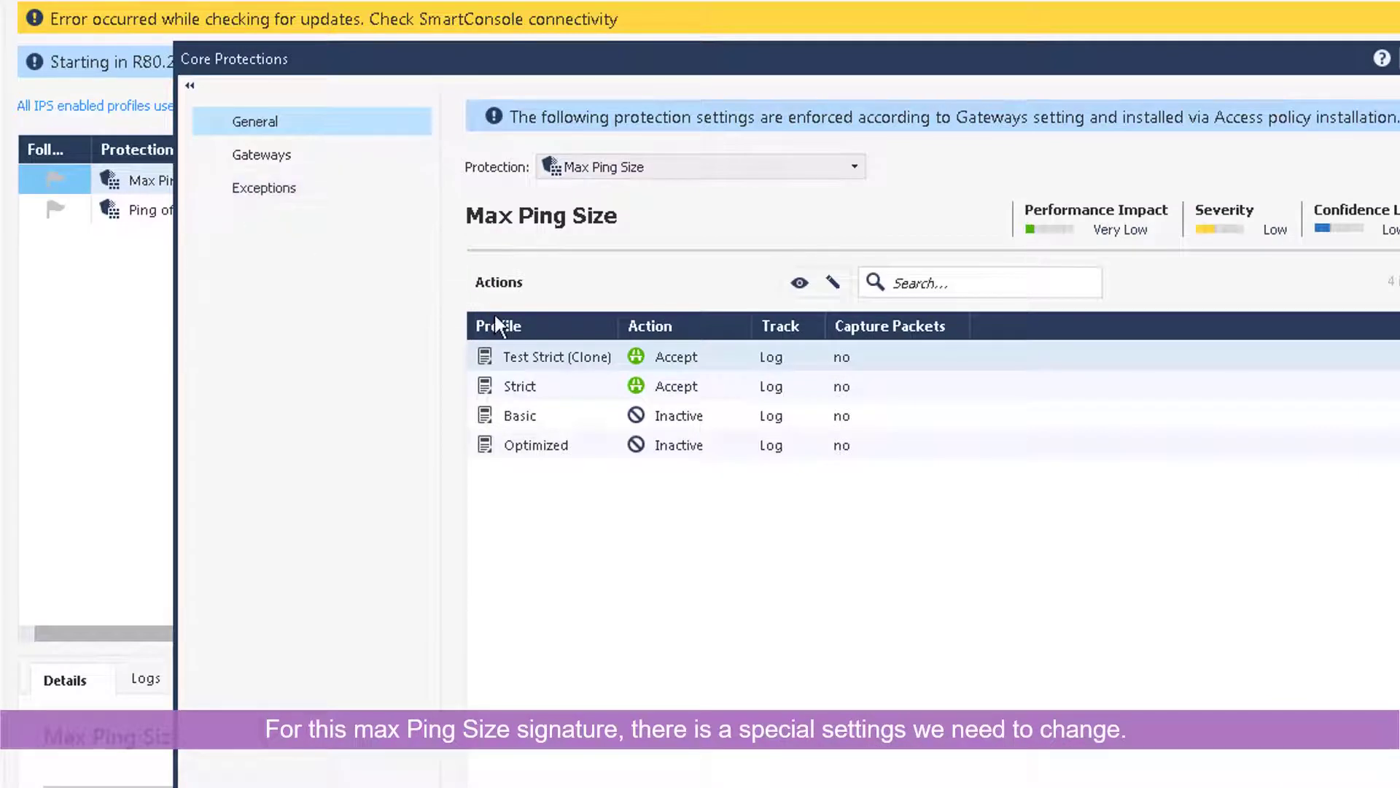
{"action": "left_click", "coordinate": [328, 164]}
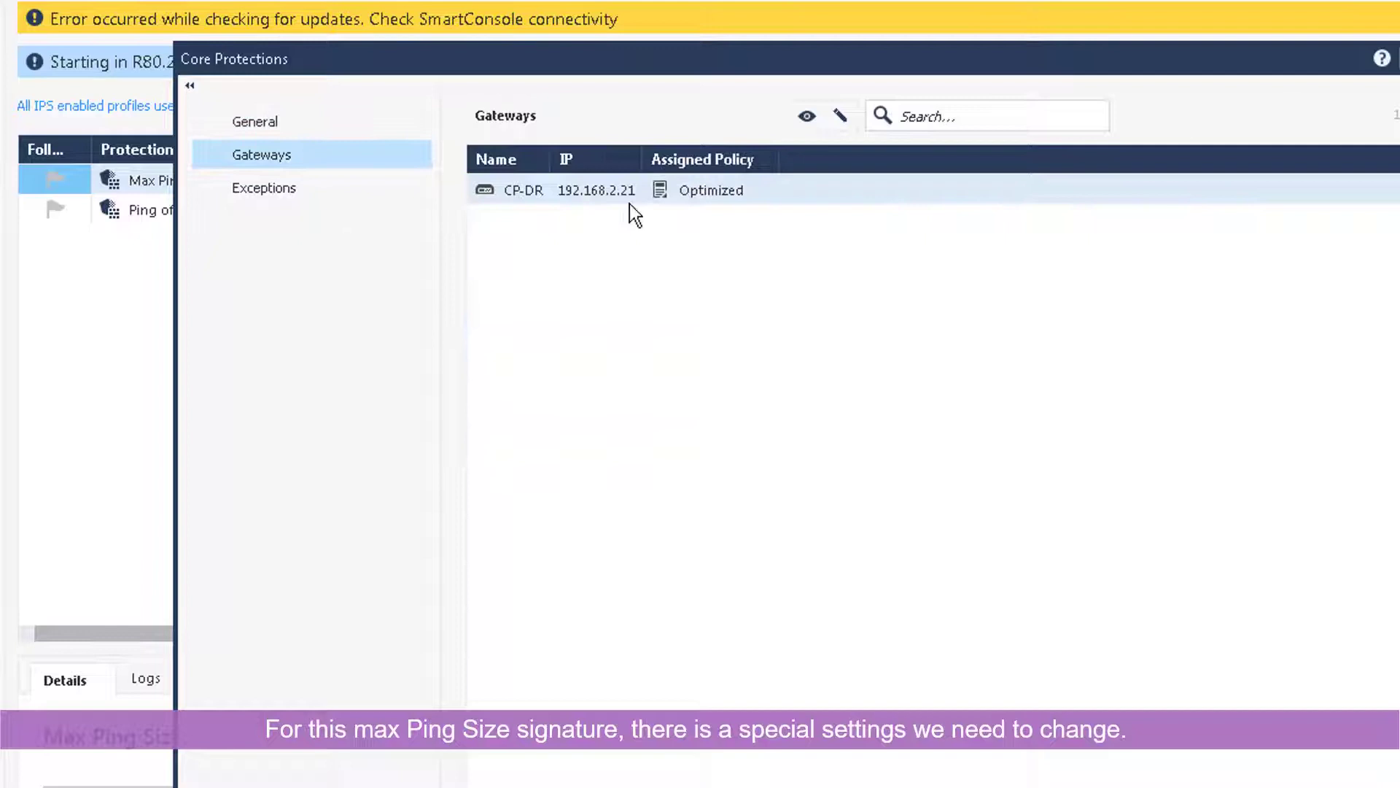
{"action": "double_click", "coordinate": [597, 188]}
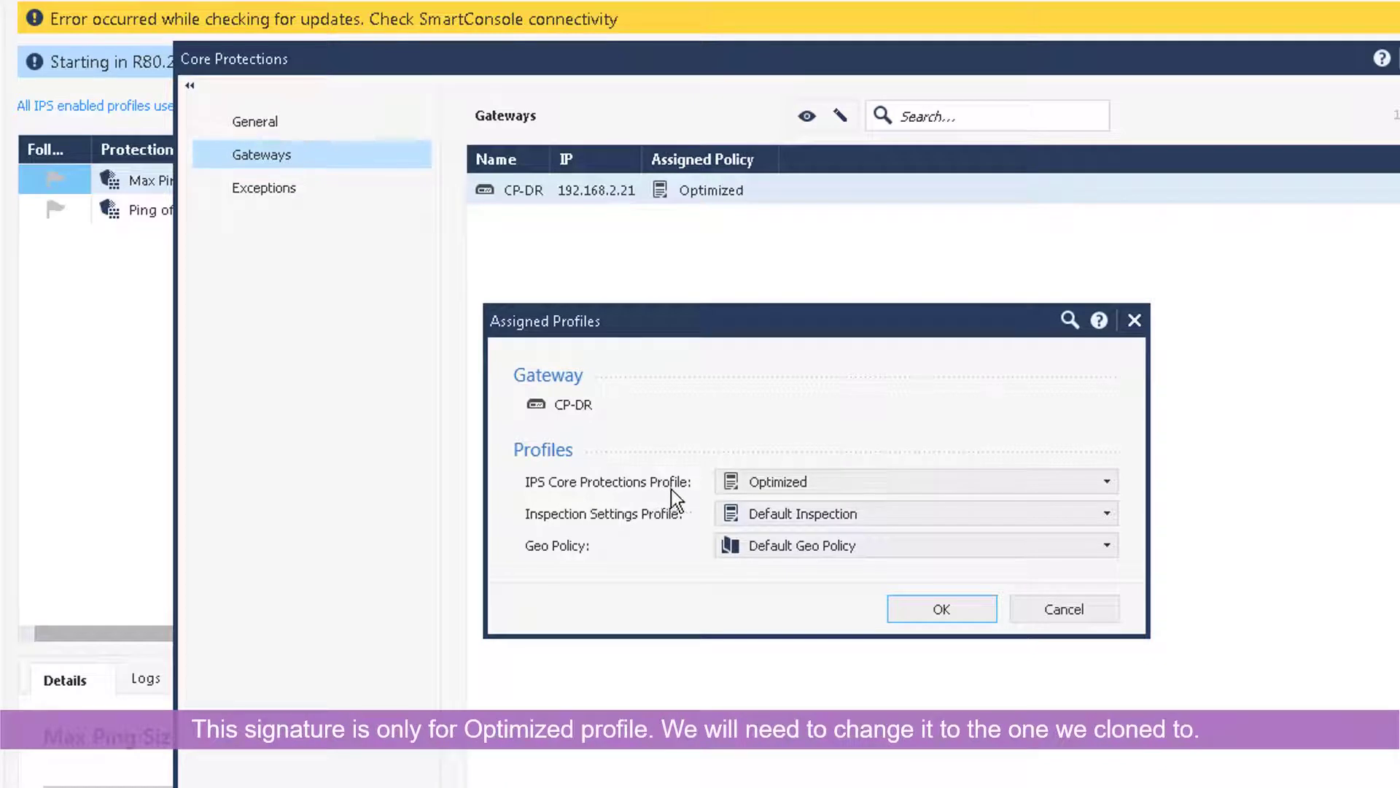
{"action": "mouse_move", "coordinate": [847, 491]}
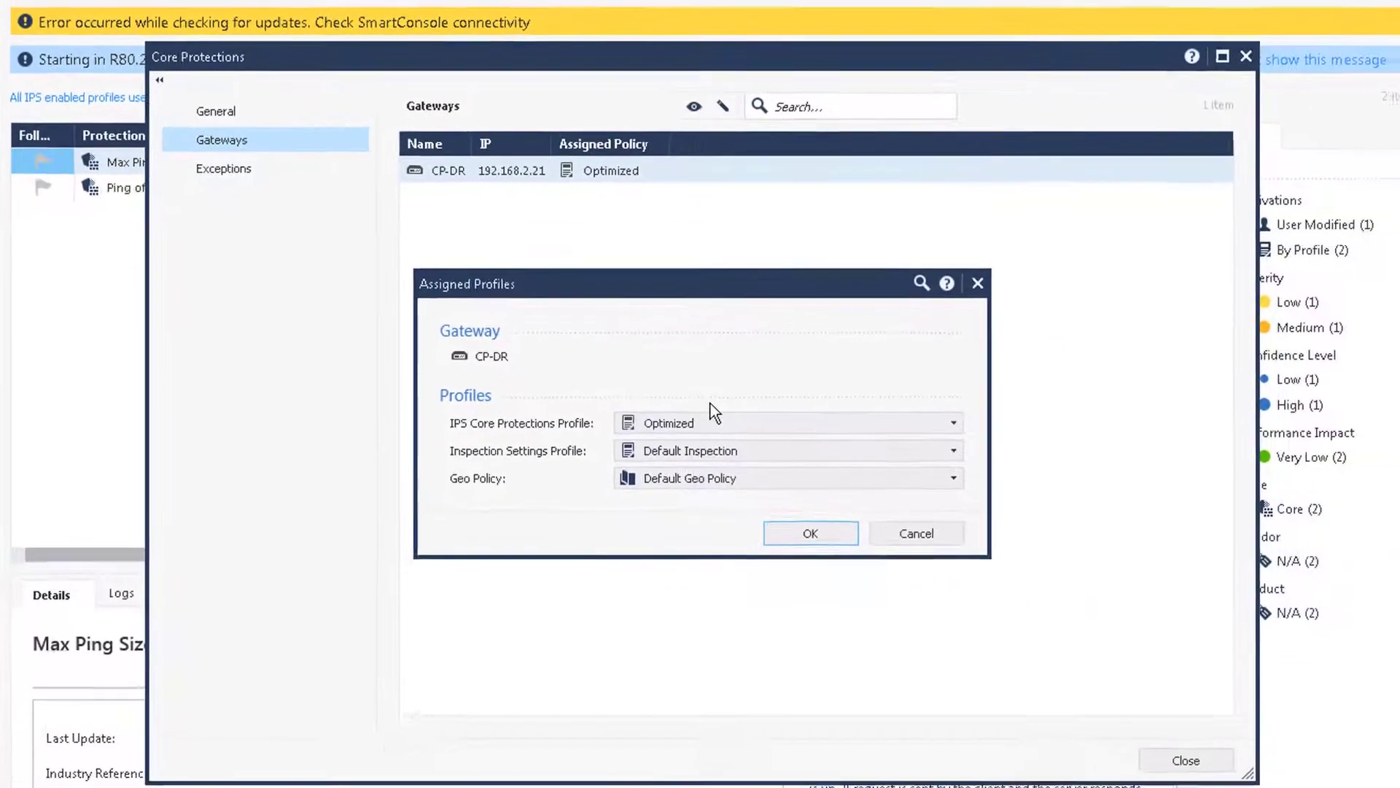
{"action": "left_click", "coordinate": [718, 426]}
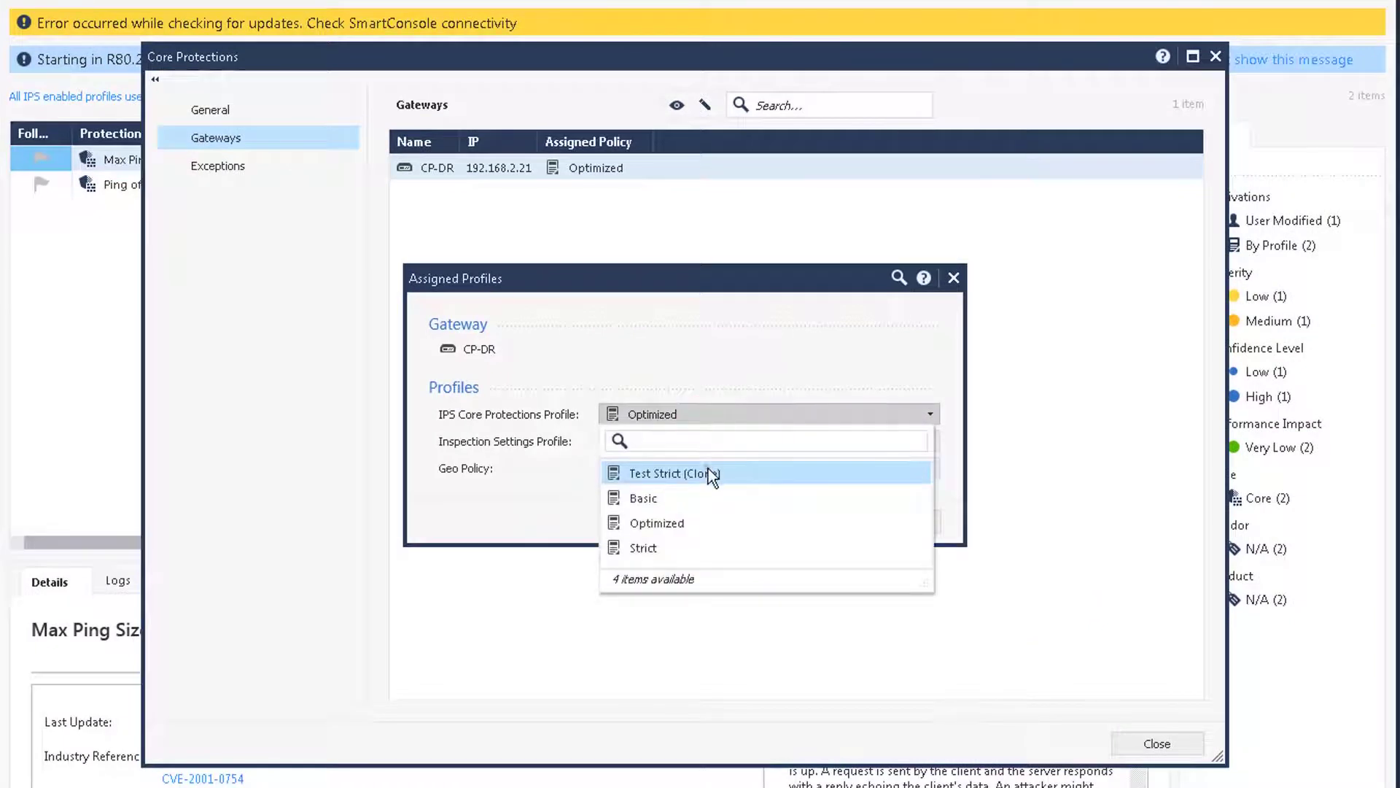
{"action": "left_click", "coordinate": [711, 474]}
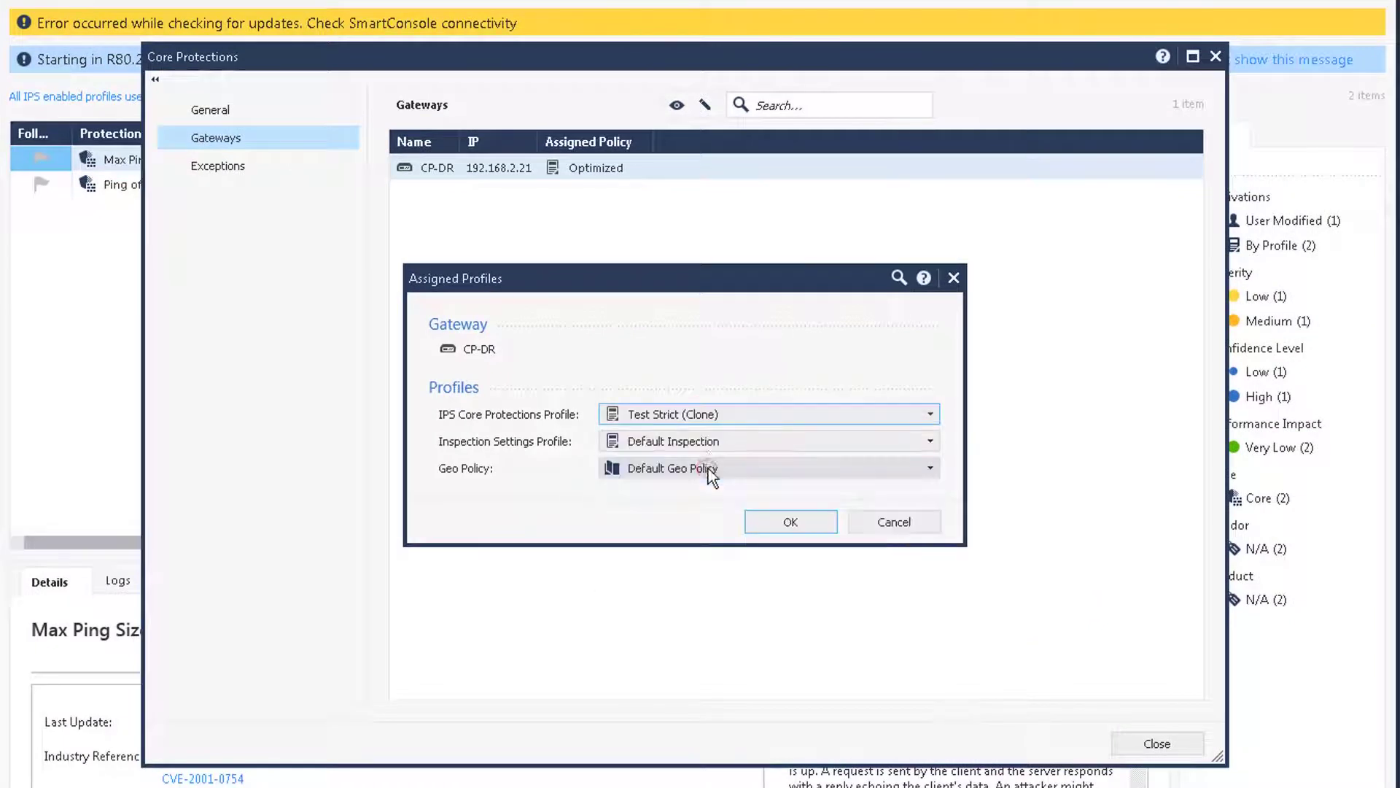
{"action": "mouse_move", "coordinate": [718, 408]}
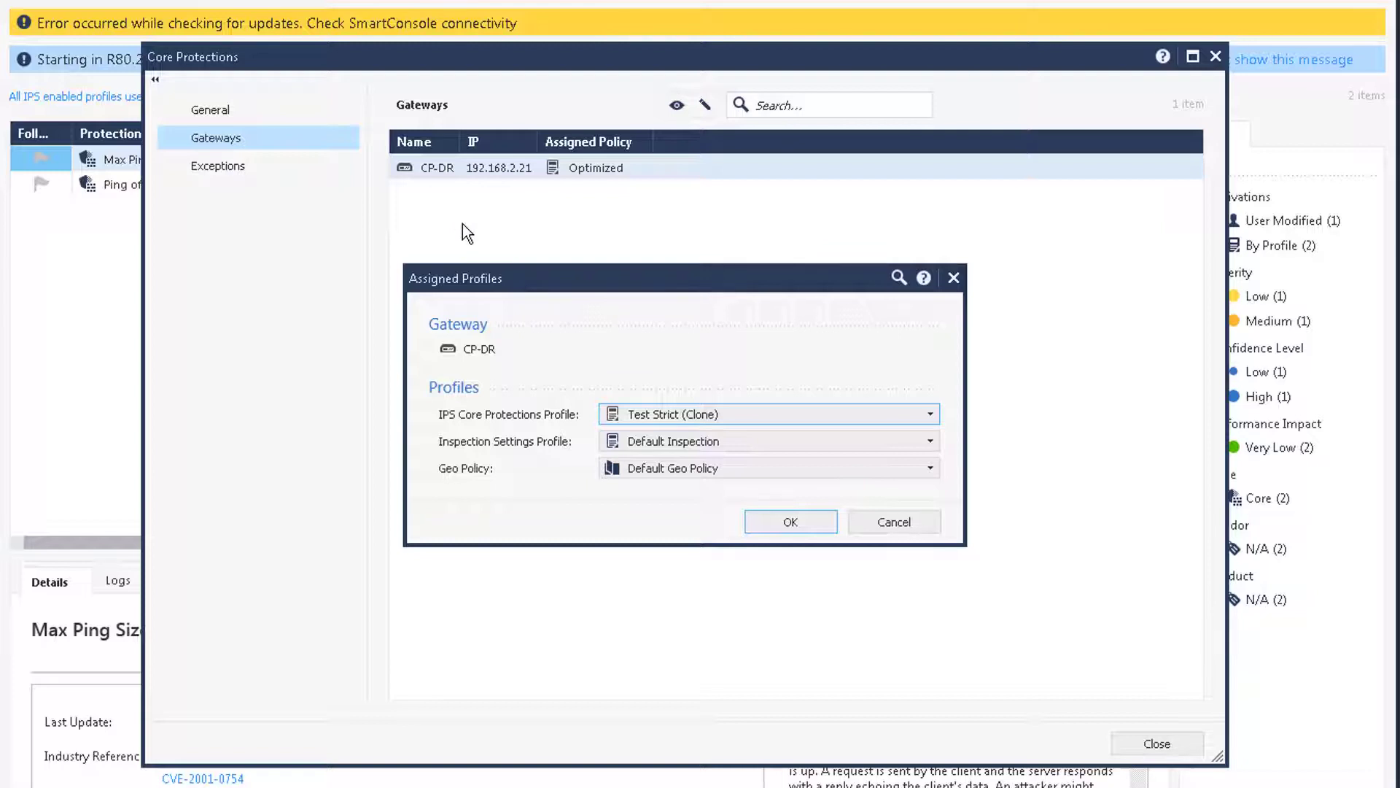
{"action": "left_click", "coordinate": [782, 513]}
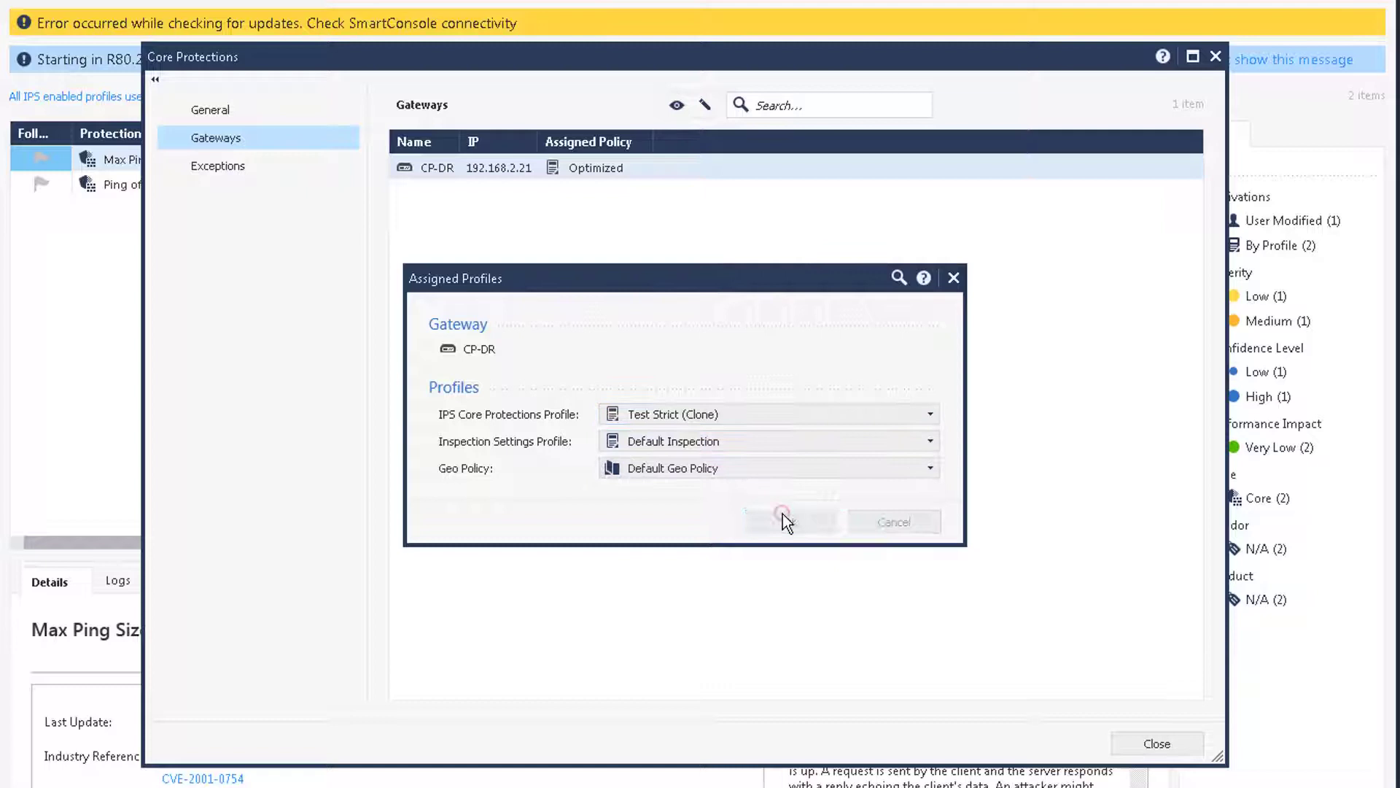
{"action": "left_click", "coordinate": [307, 161]}
Override Max Ping Size's action with Drop for the Test Strict (Clone) profile
{"action": "left_click", "coordinate": [277, 99]}
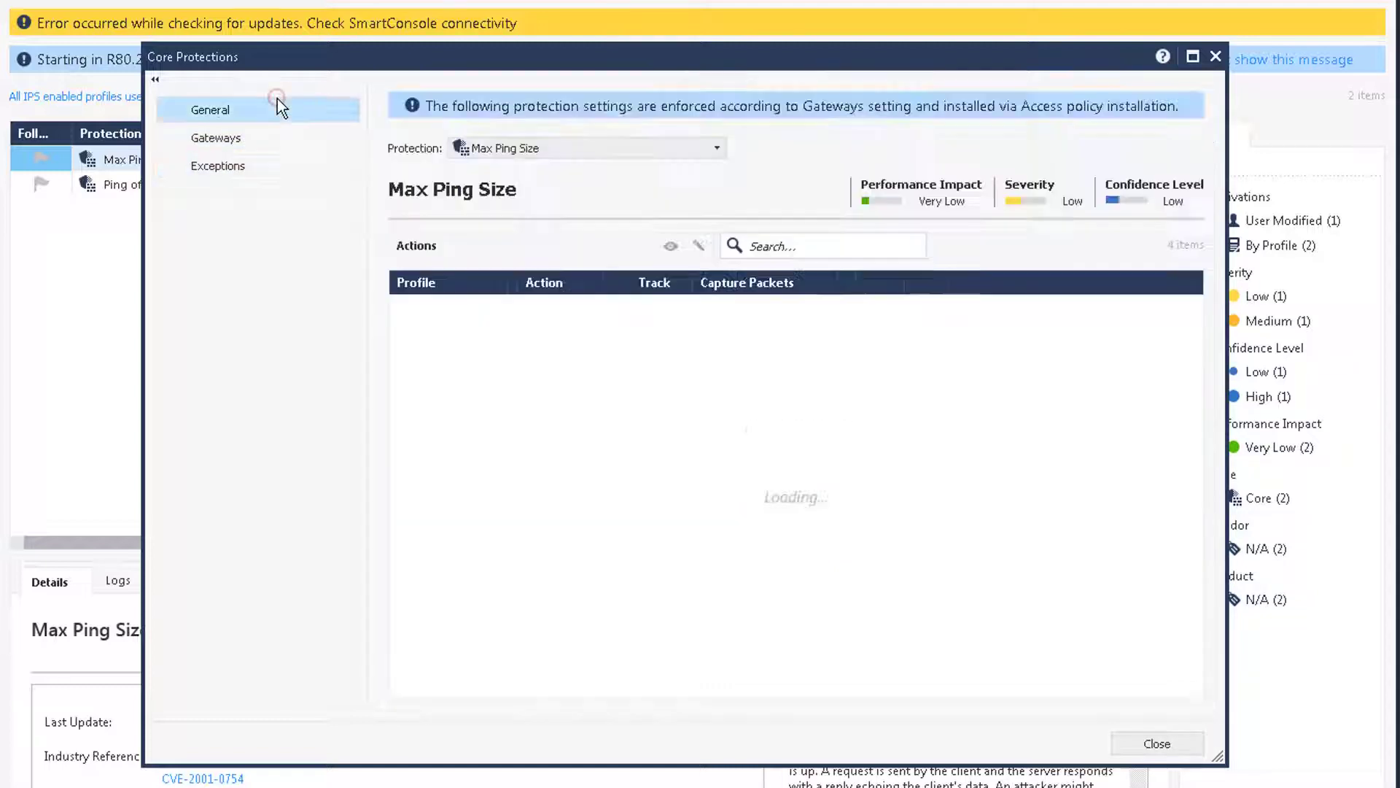
{"action": "right_click", "coordinate": [496, 310]}
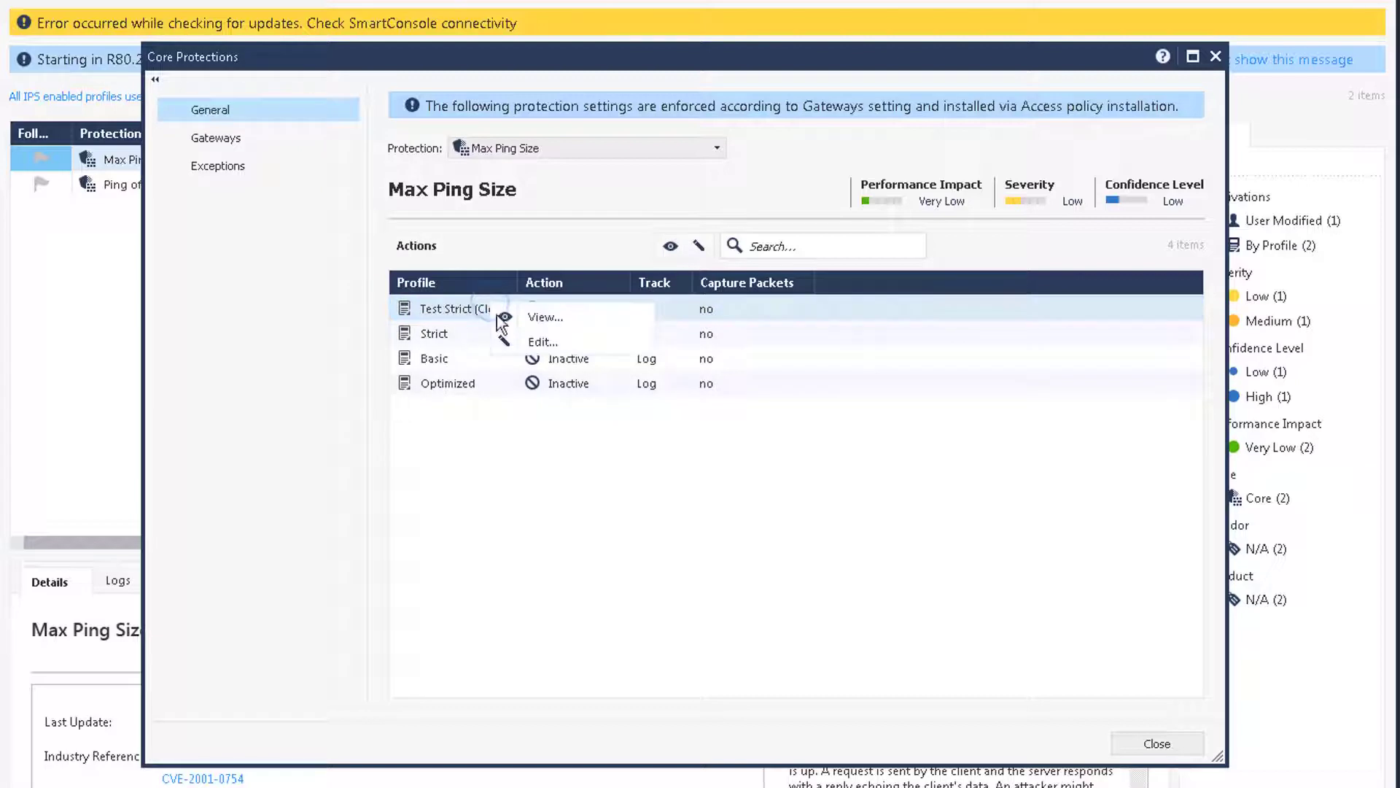
{"action": "left_click", "coordinate": [534, 349]}
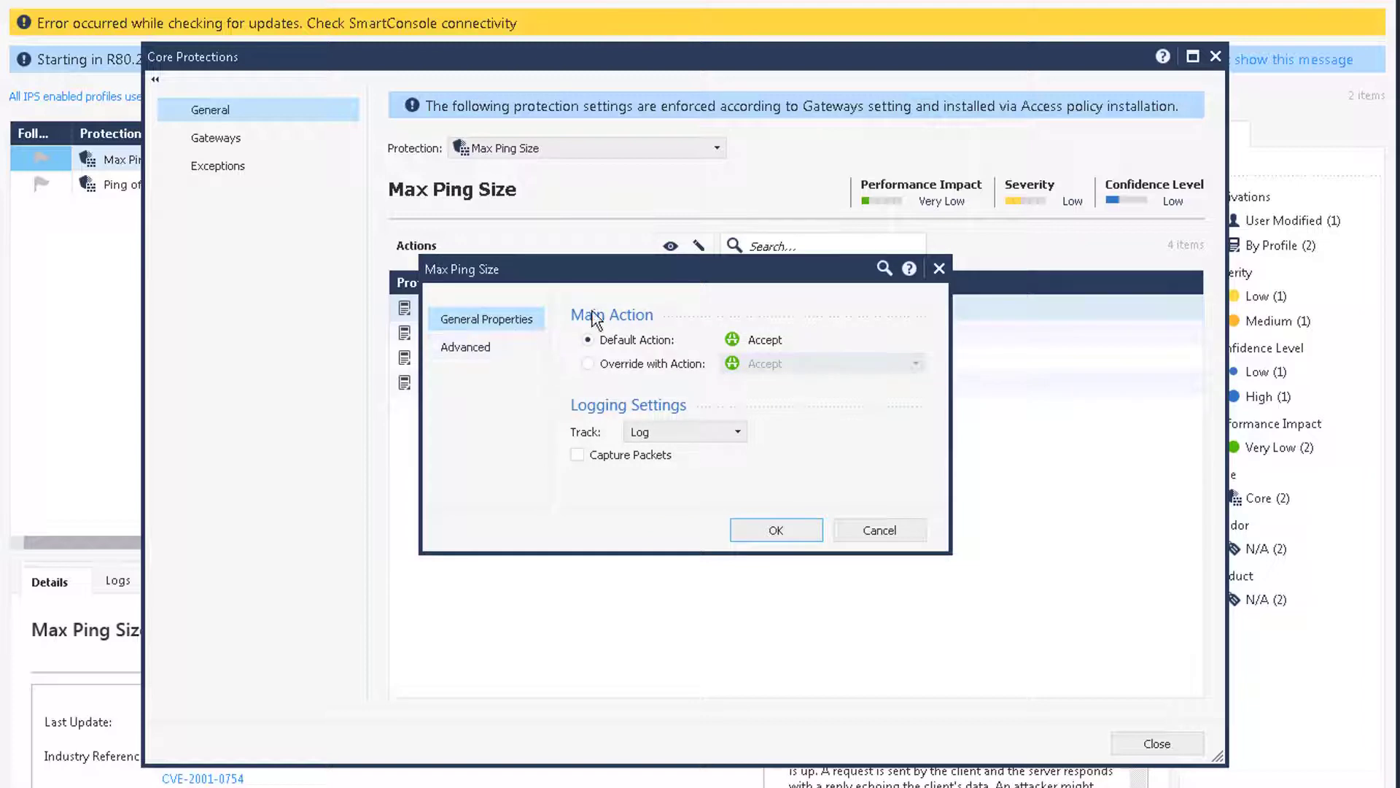
{"action": "left_click_drag", "start_coordinate": [651, 269], "coordinate": [626, 409]}
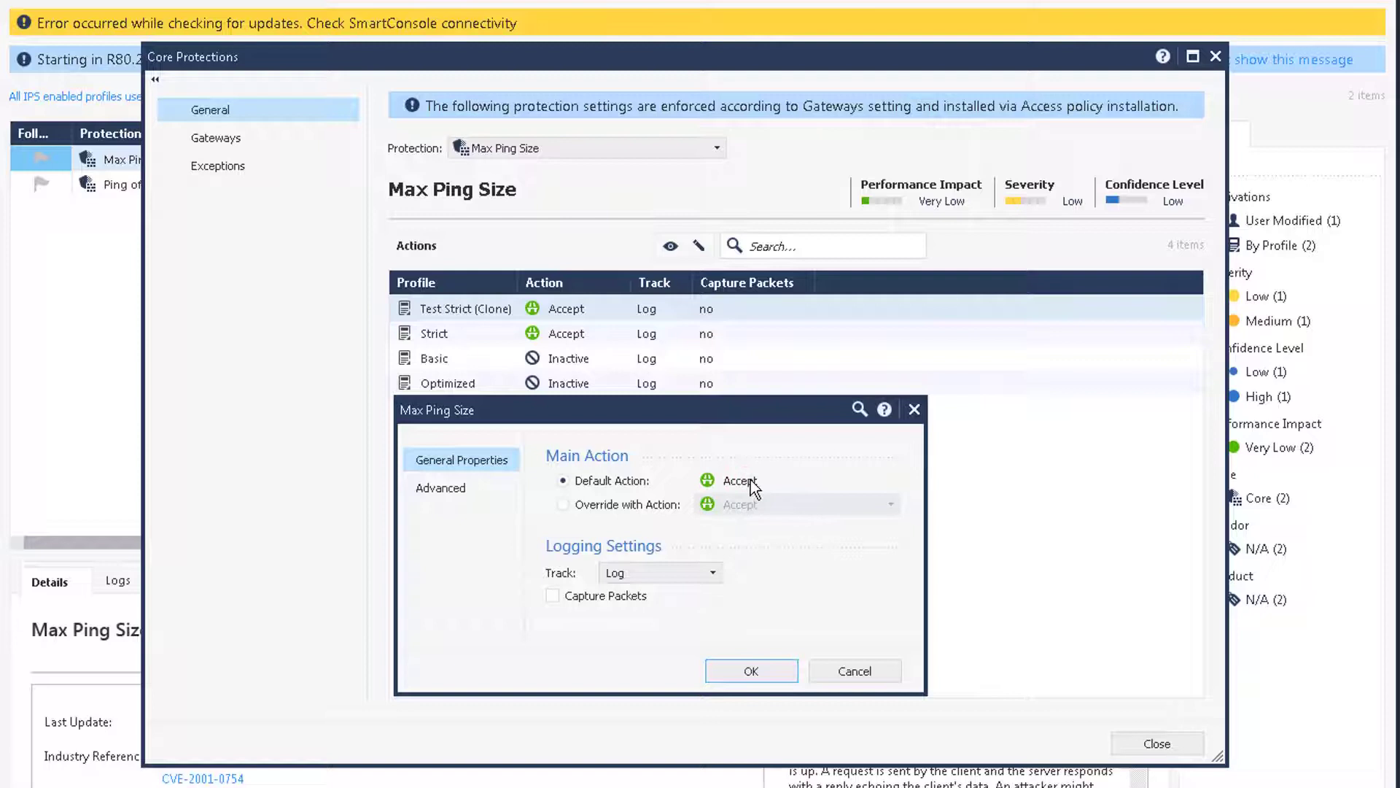
{"action": "left_click", "coordinate": [781, 483]}
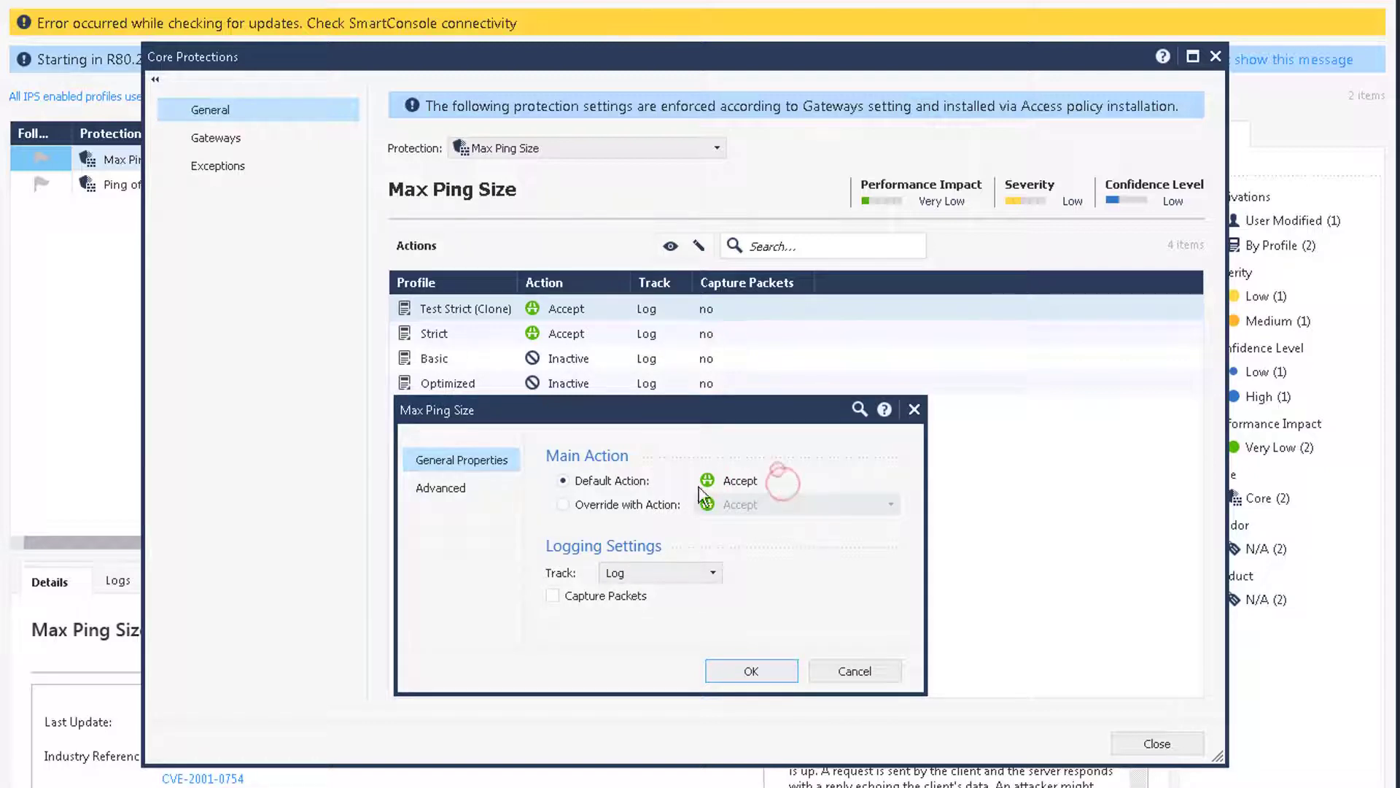
{"action": "left_click", "coordinate": [624, 503]}
{"action": "left_click", "coordinate": [797, 504]}
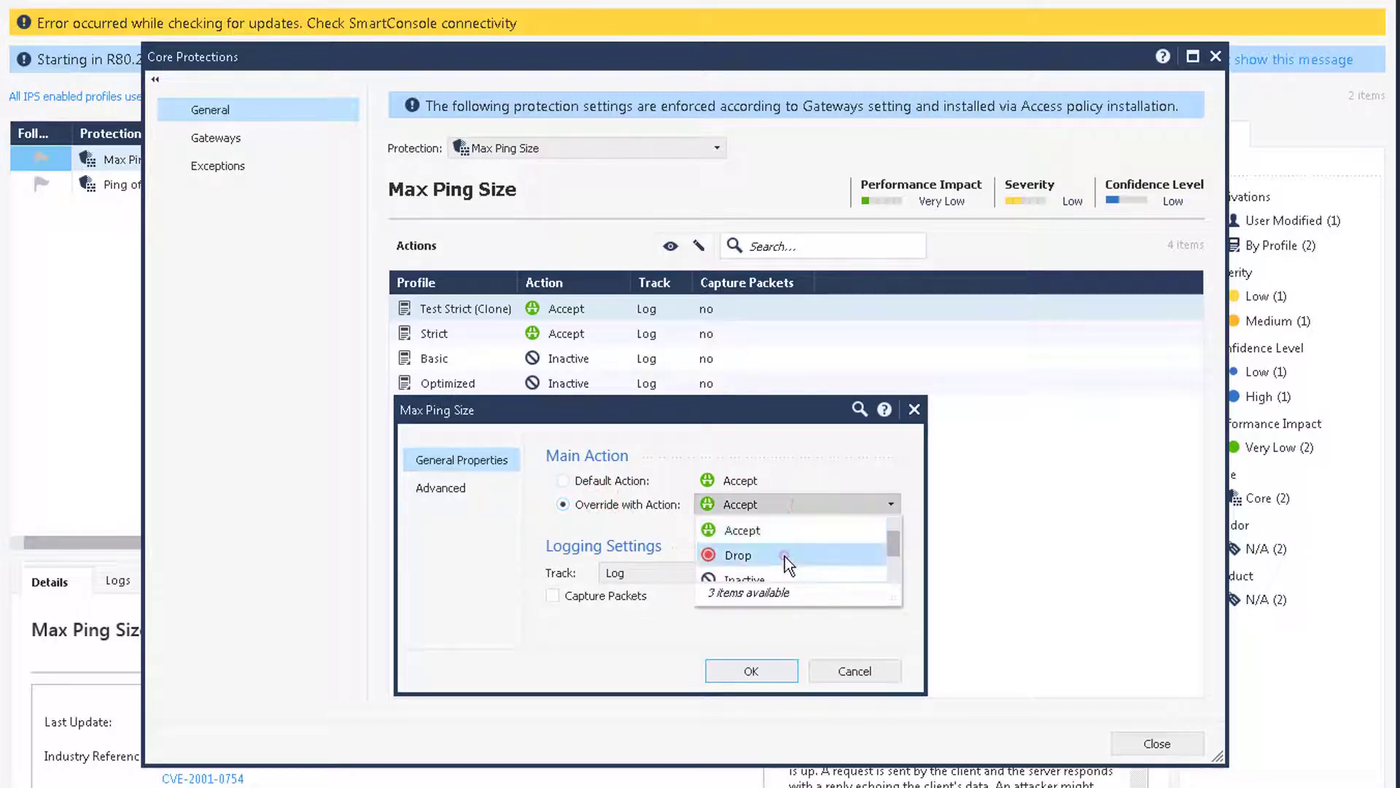
{"action": "left_click", "coordinate": [785, 557]}
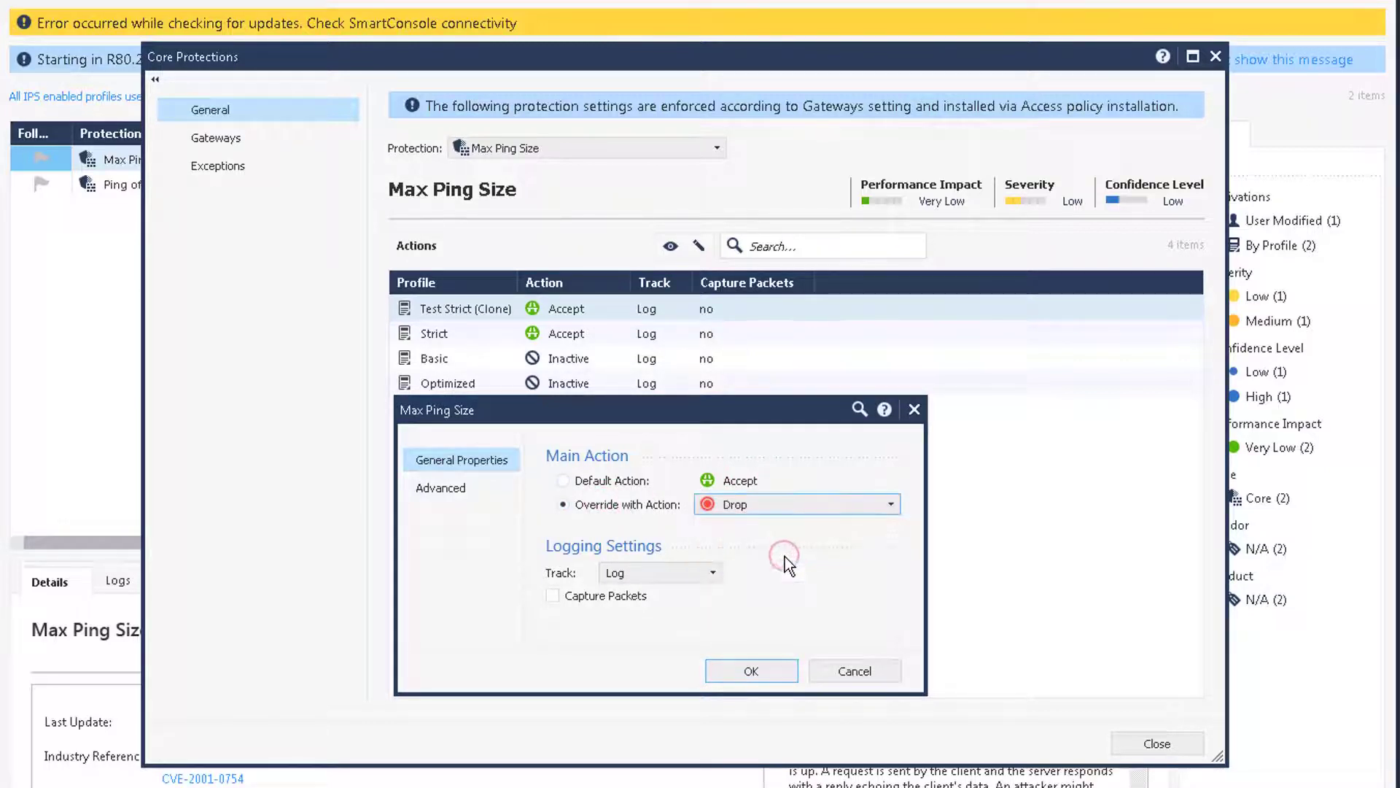
{"action": "left_click", "coordinate": [751, 670]}
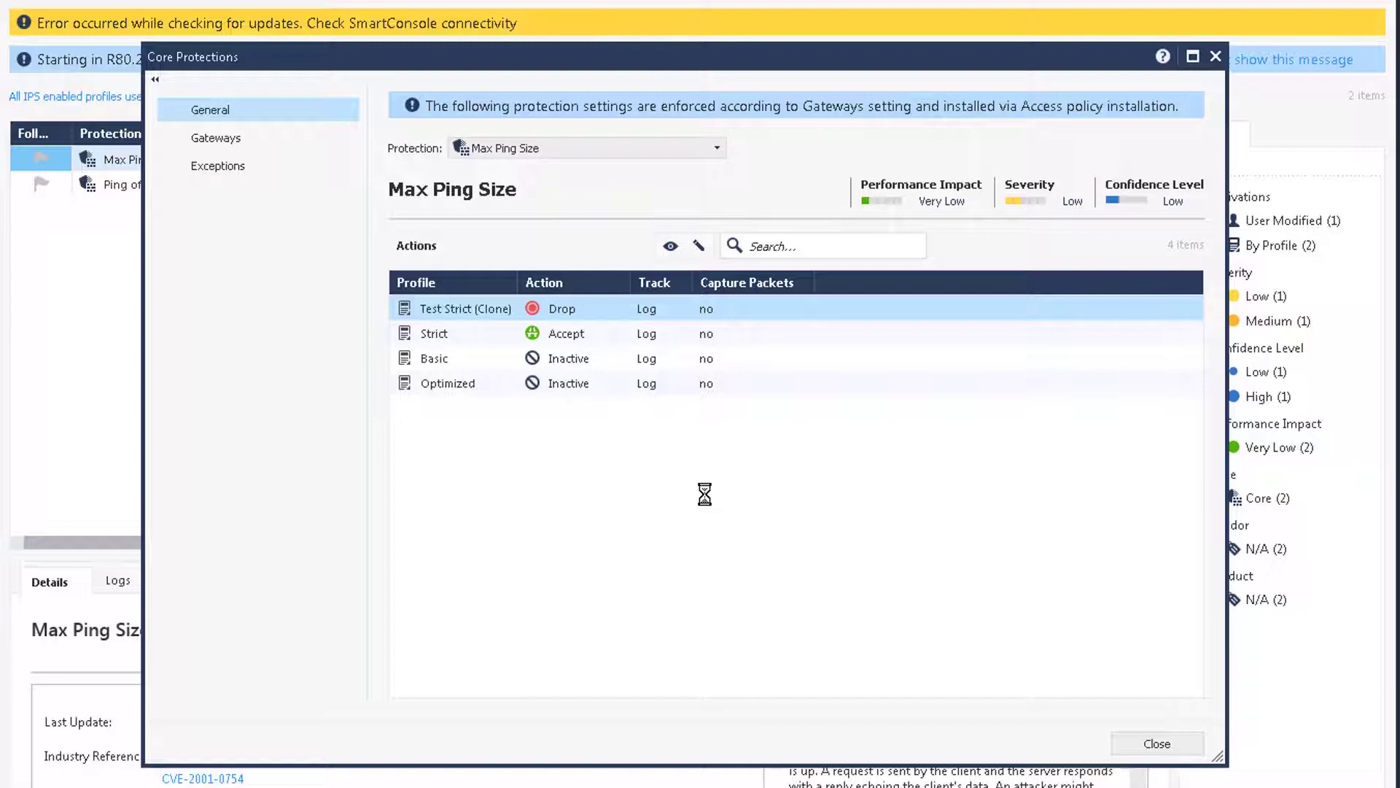
Check that Test Strict (Clone)'s Max Ping Size advanced limit is 2500 bytes and confirm it
{"action": "right_click", "coordinate": [499, 314]}
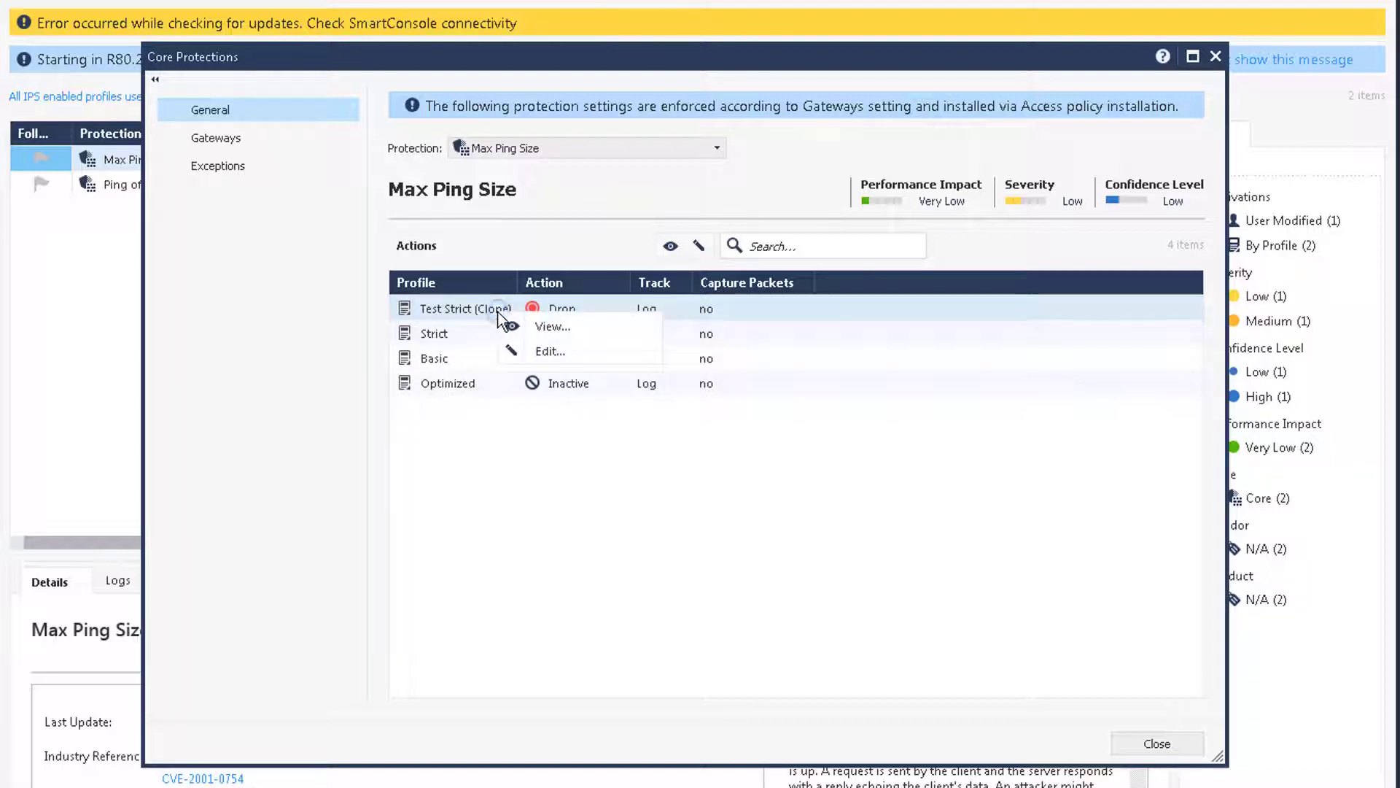
{"action": "left_click", "coordinate": [543, 349]}
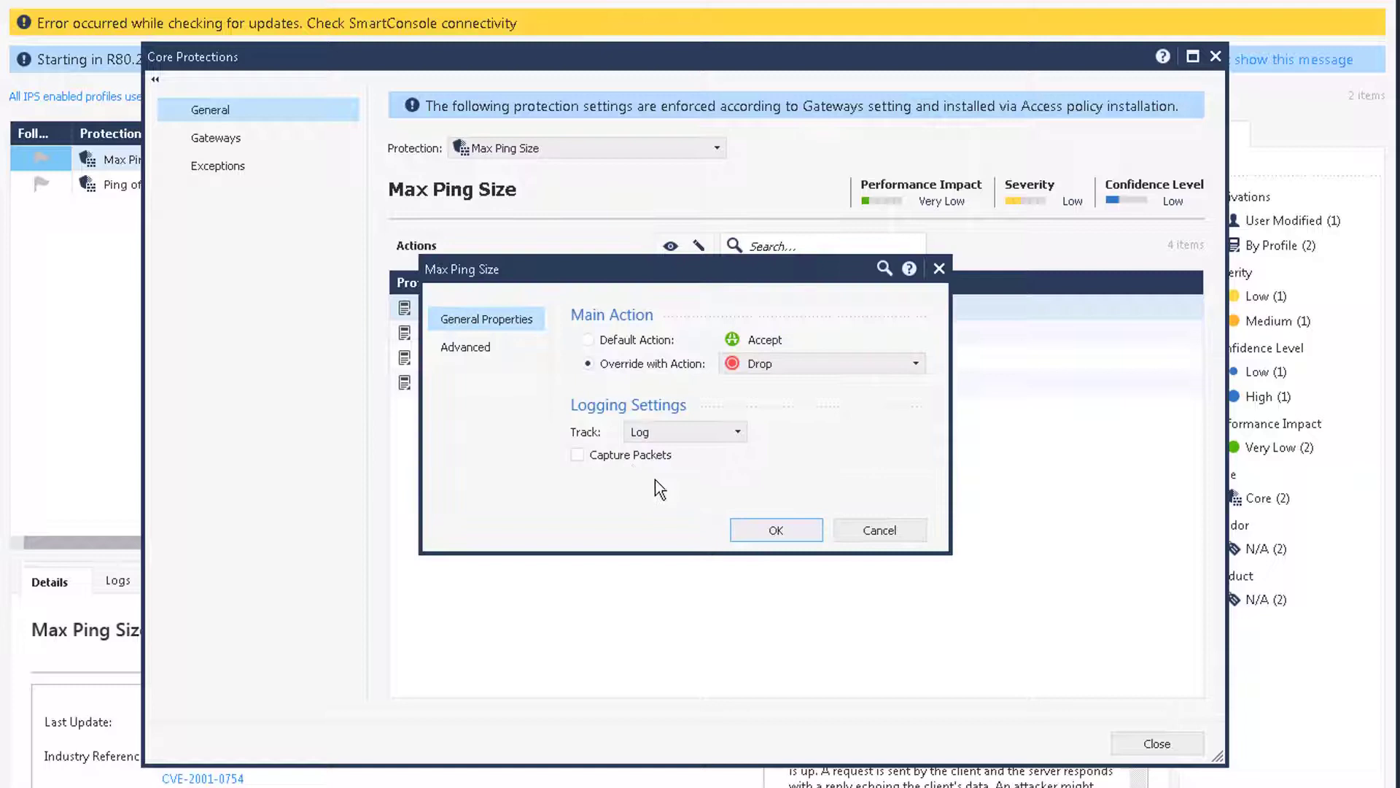
{"action": "left_click", "coordinate": [503, 350]}
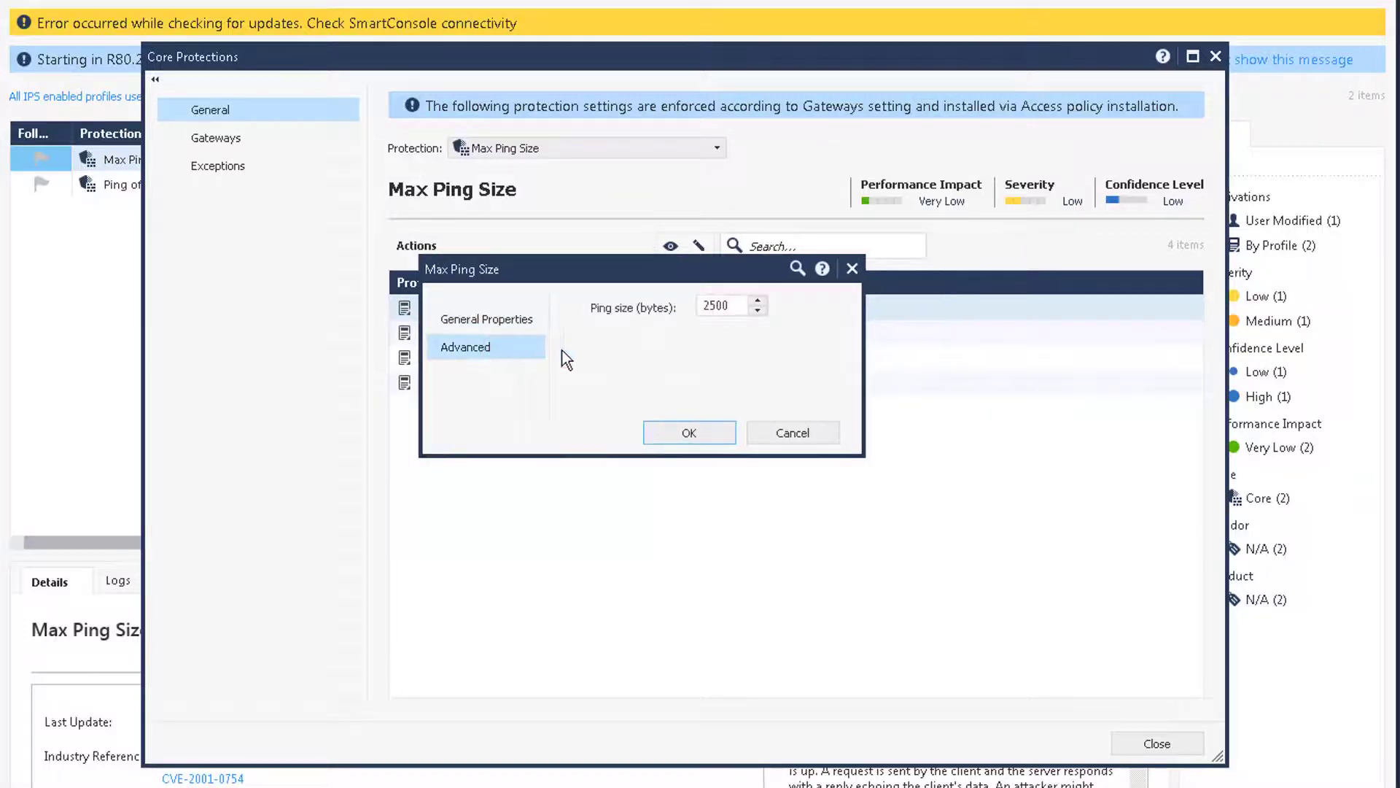
{"action": "left_click", "coordinate": [720, 313]}
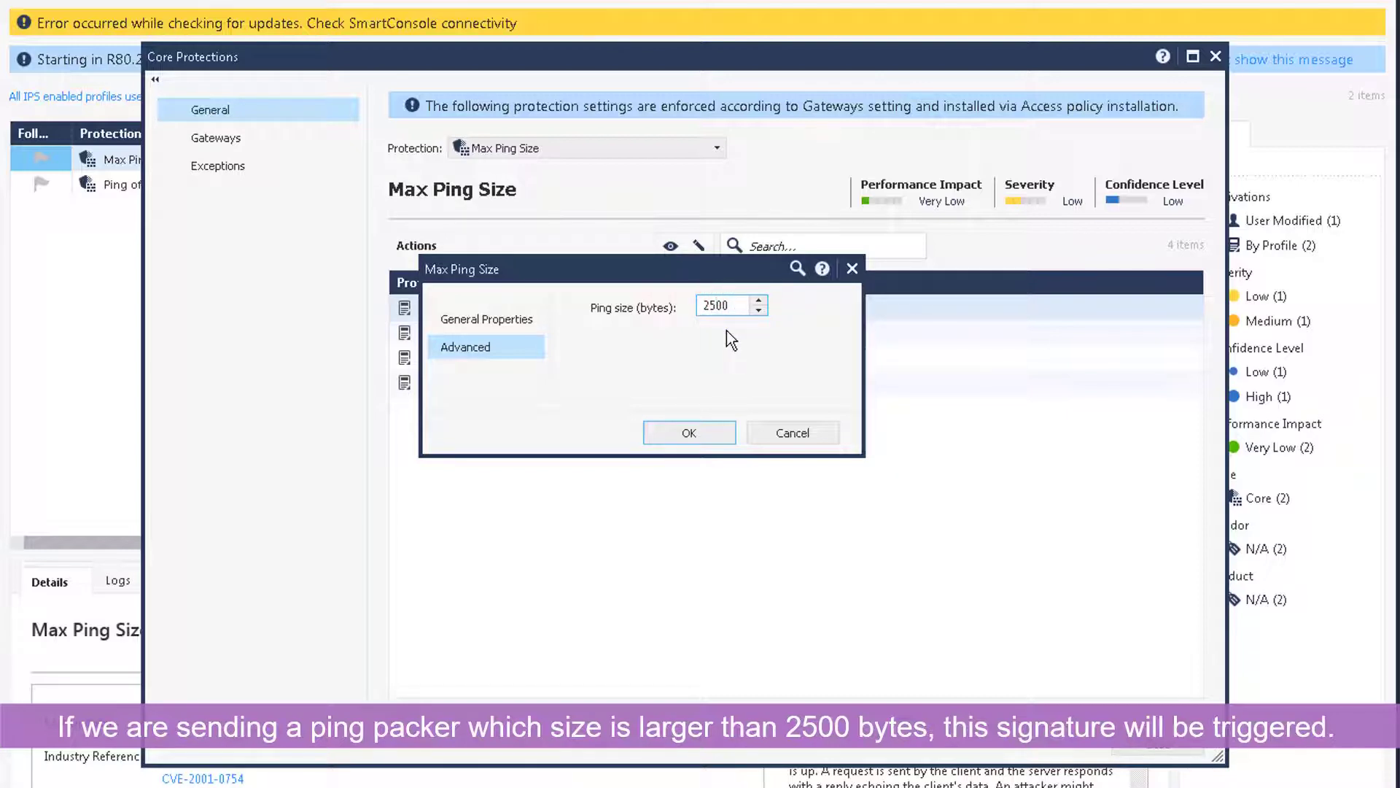
{"action": "left_click", "coordinate": [692, 435]}
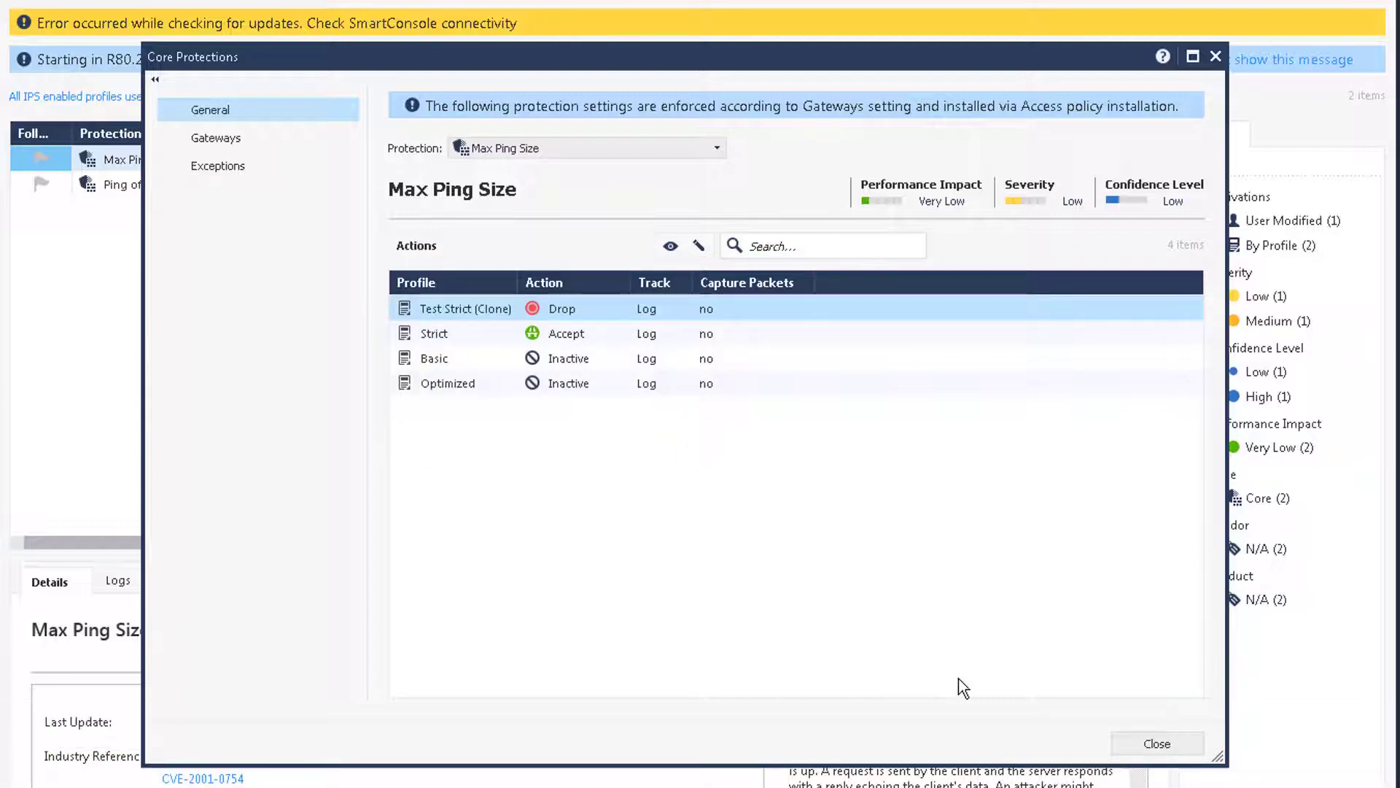
Run ipconfig in Command Prompt to list the machine's network addresses
{"action": "key", "text": "alt+Tab"}
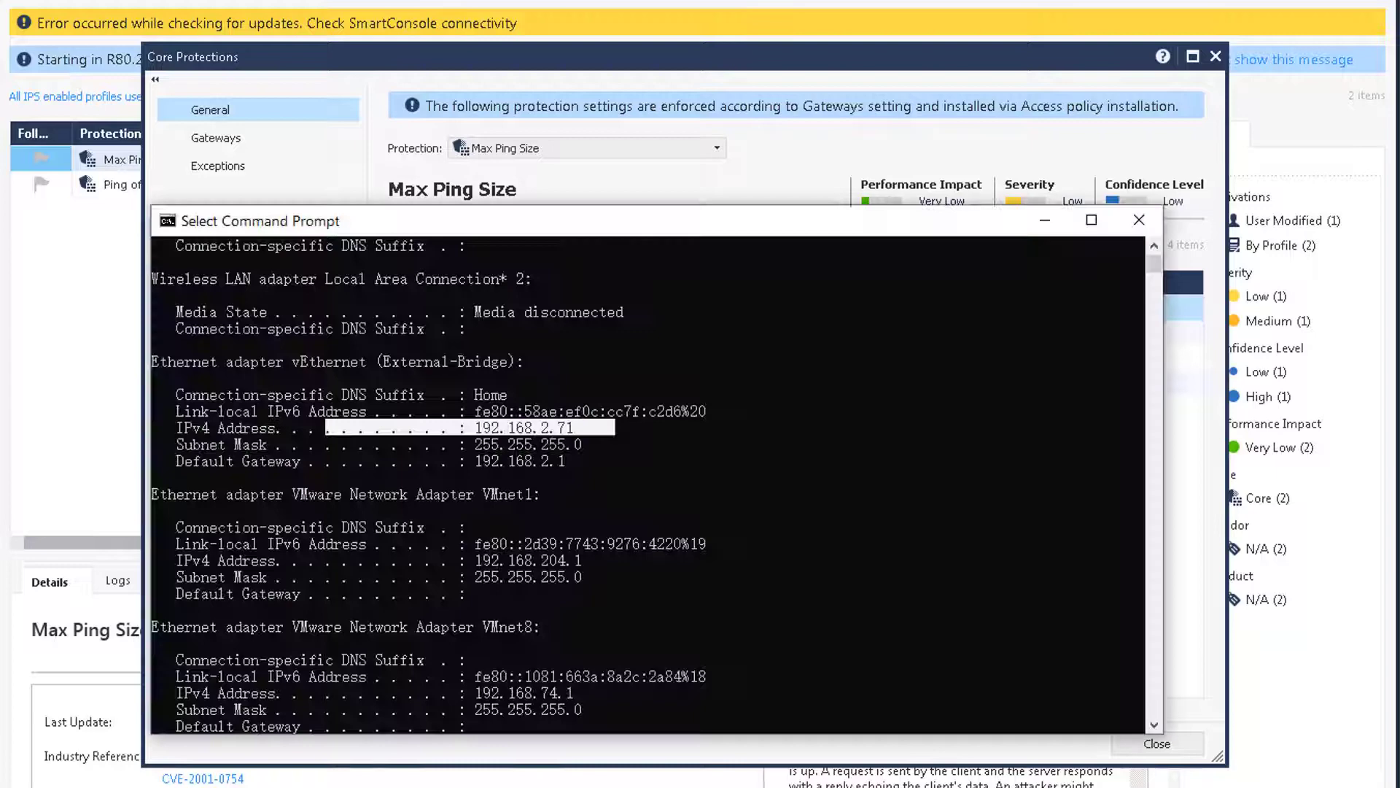
{"action": "left_click", "coordinate": [727, 559]}
{"action": "key", "text": "Return"}
{"action": "key", "text": "Return"}
{"action": "key", "text": "Return"}
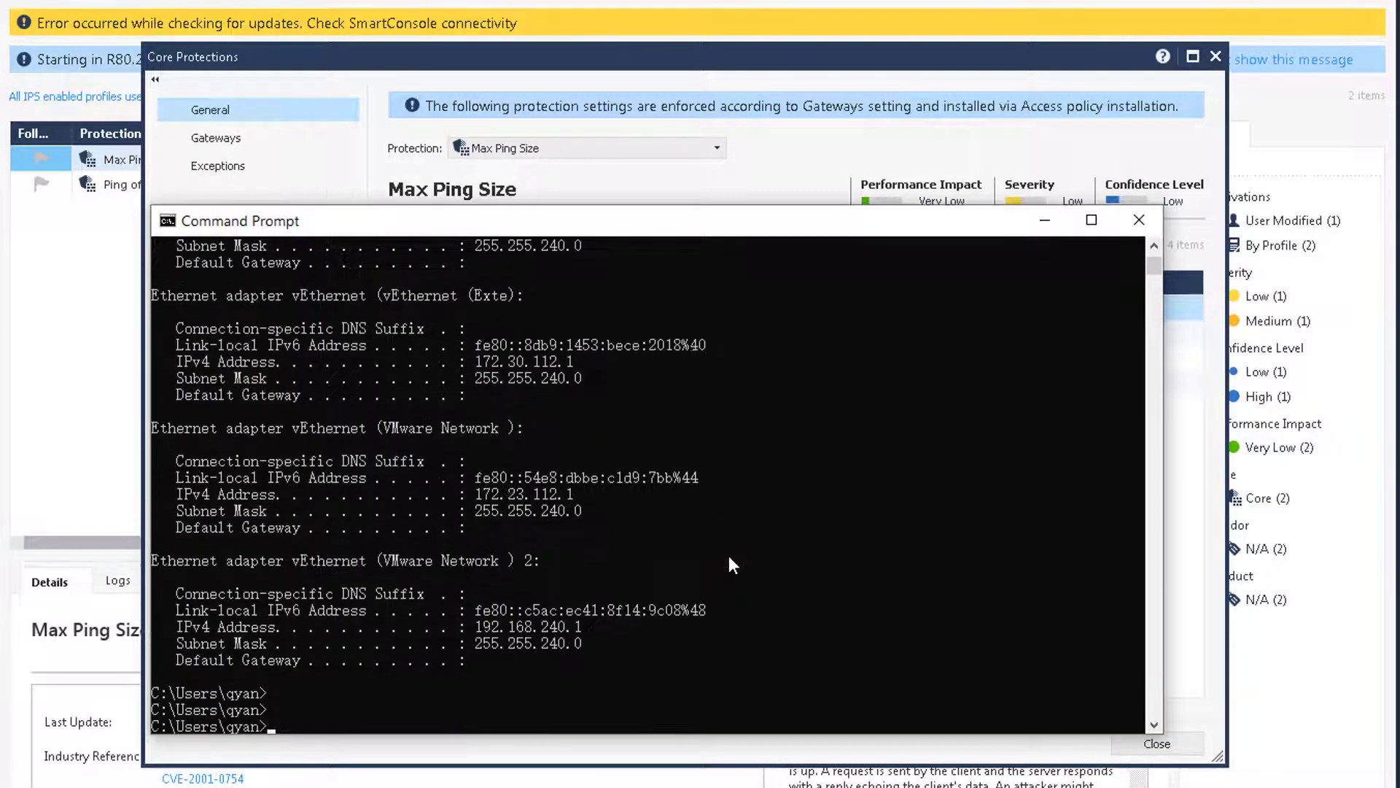
{"action": "type", "text": "ip"}
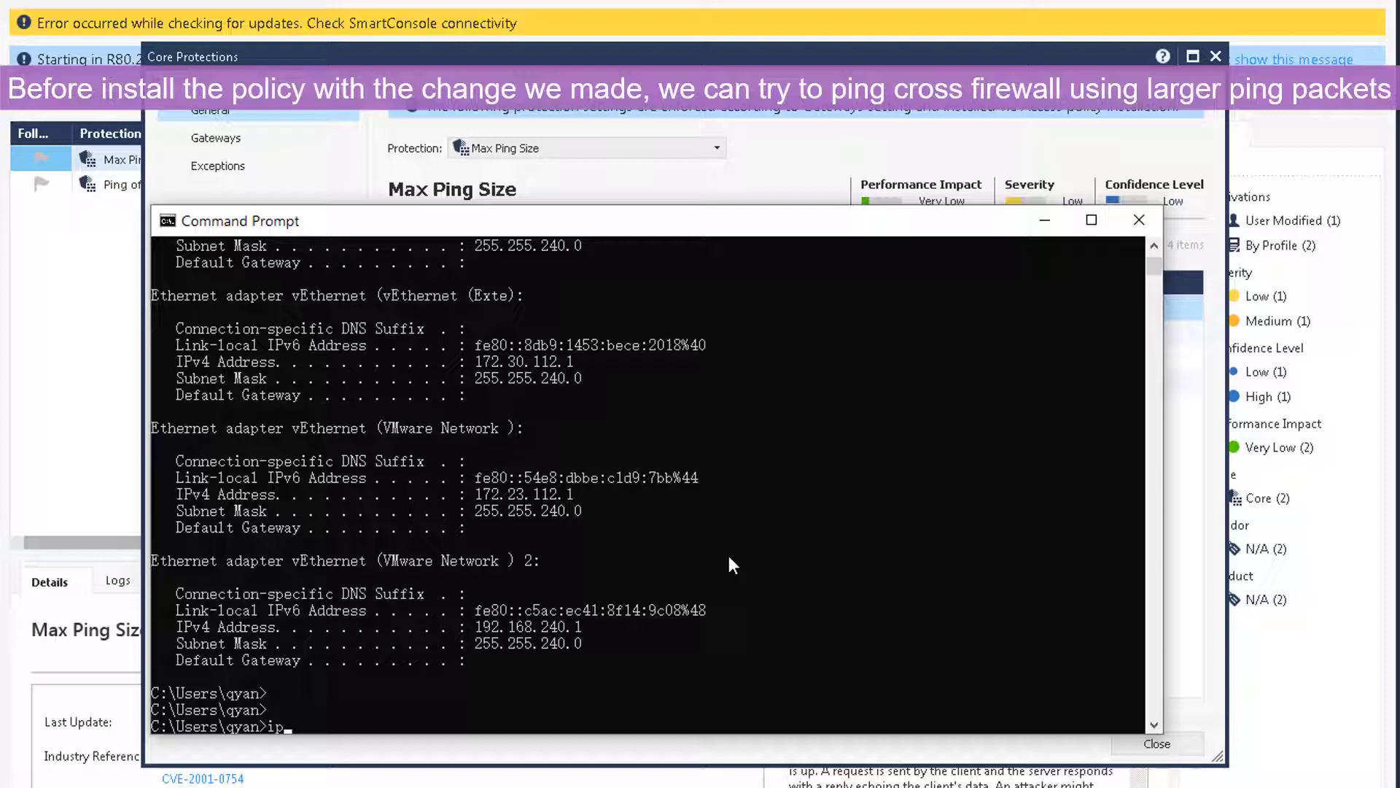
{"action": "type", "text": "config"}
{"action": "key", "text": "Return"}
Select the host address 192.168.2.71, then enter 'ping 192.168.2.242 -l 6000 -n 10'
{"action": "scroll", "coordinate": [729, 565], "scroll_direction": "up", "scroll_amount": 8}
{"action": "scroll", "coordinate": [728, 556], "scroll_direction": "up", "scroll_amount": 7}
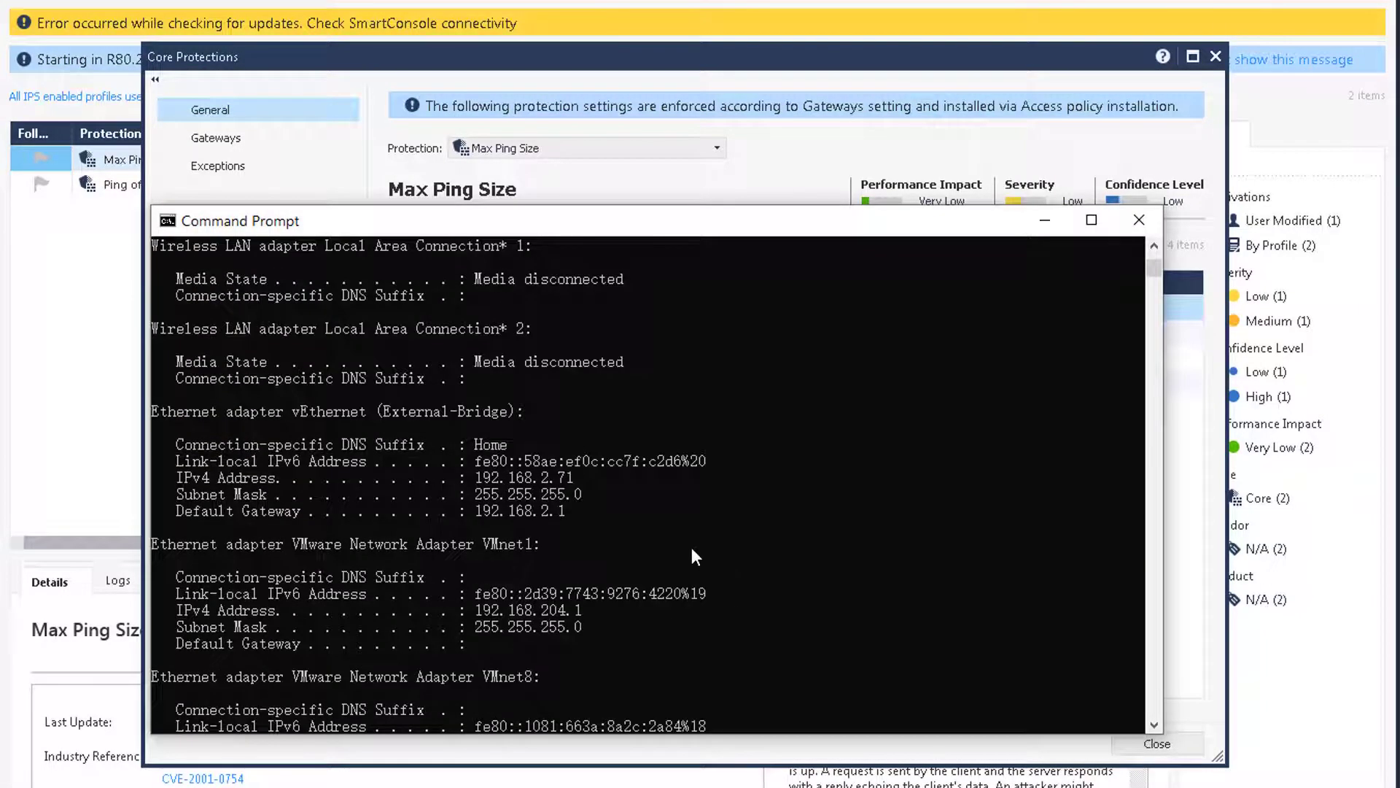
{"action": "left_click_drag", "start_coordinate": [476, 478], "coordinate": [588, 476]}
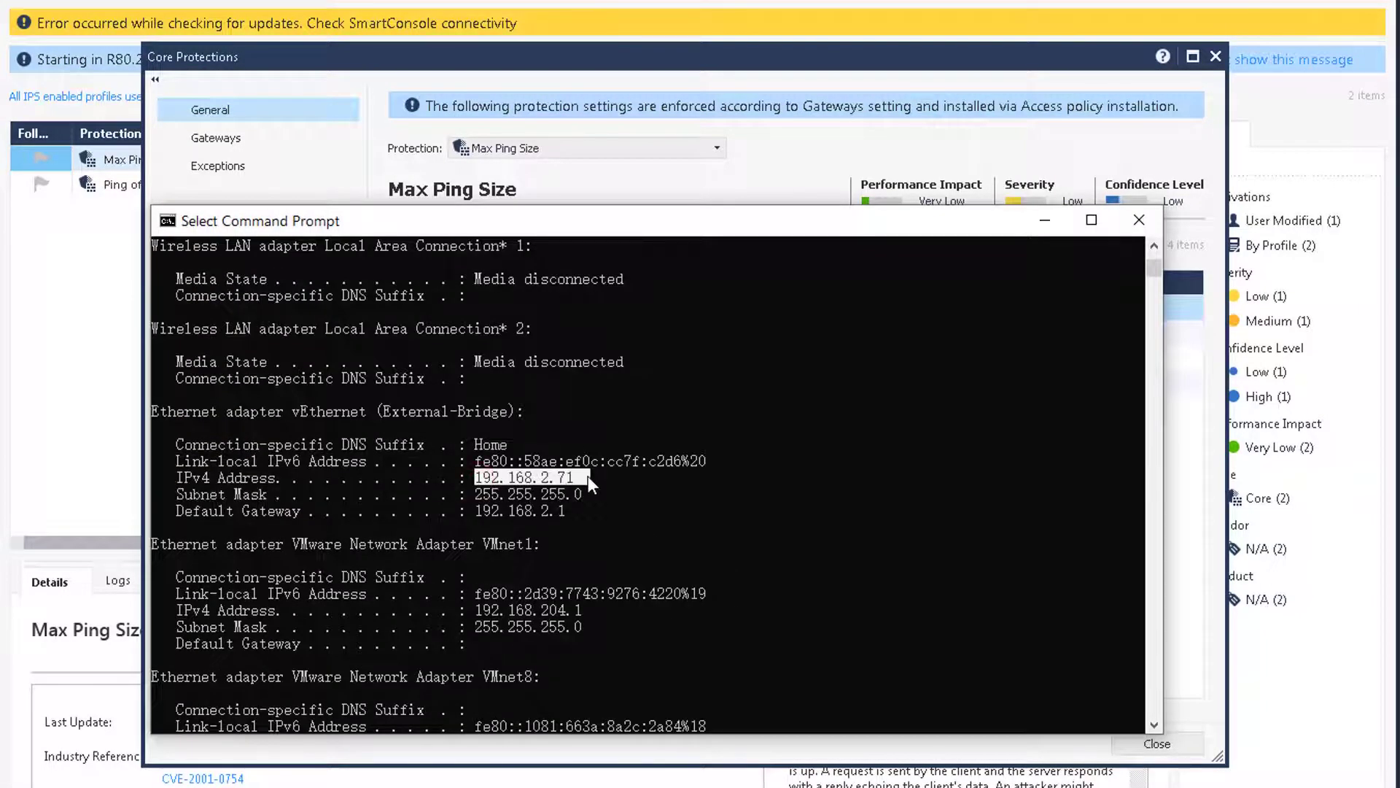
{"action": "scroll", "coordinate": [647, 538], "scroll_direction": "down", "scroll_amount": 20}
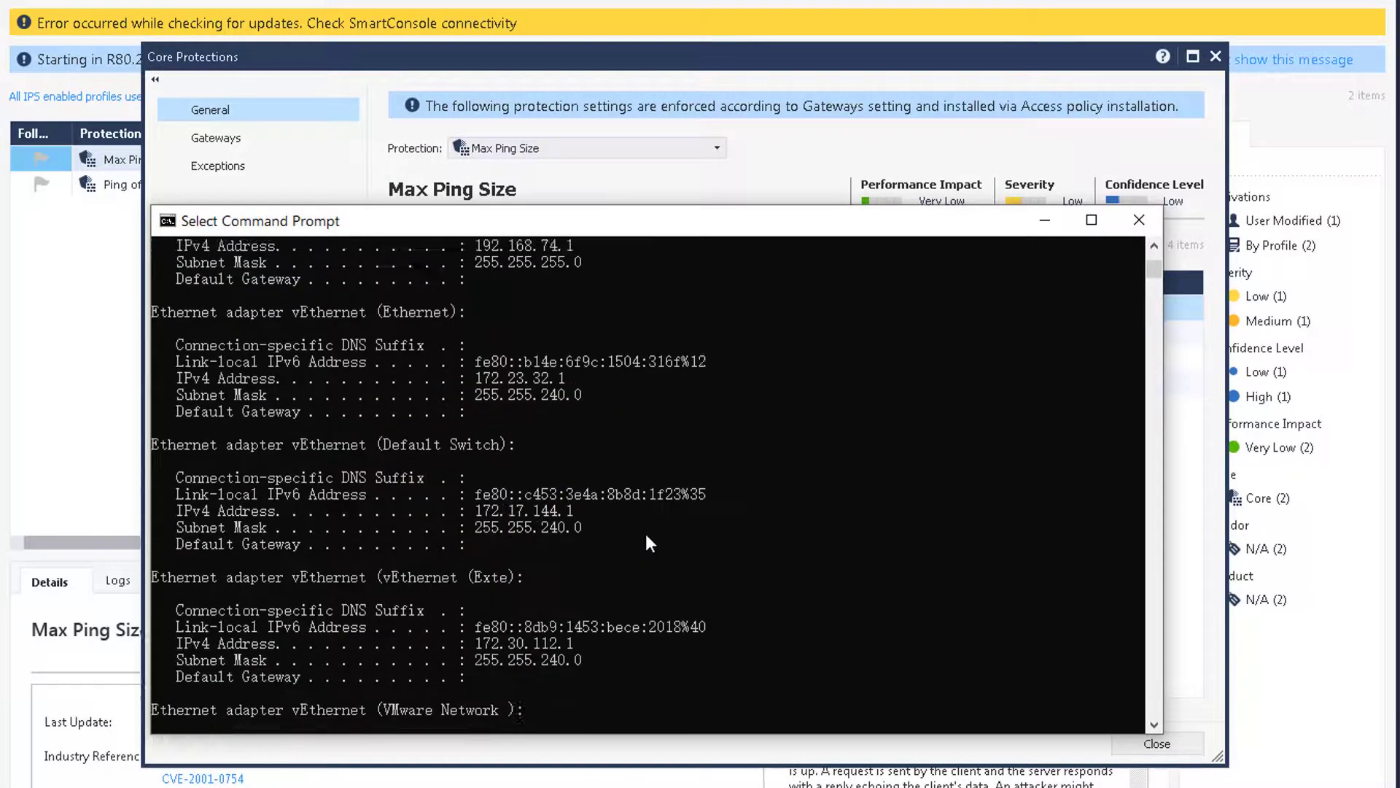
Ping 192.168.2.242 ten times with 6000-byte packets and confirm all ten replies arrive
{"action": "type", "text": "ping"}
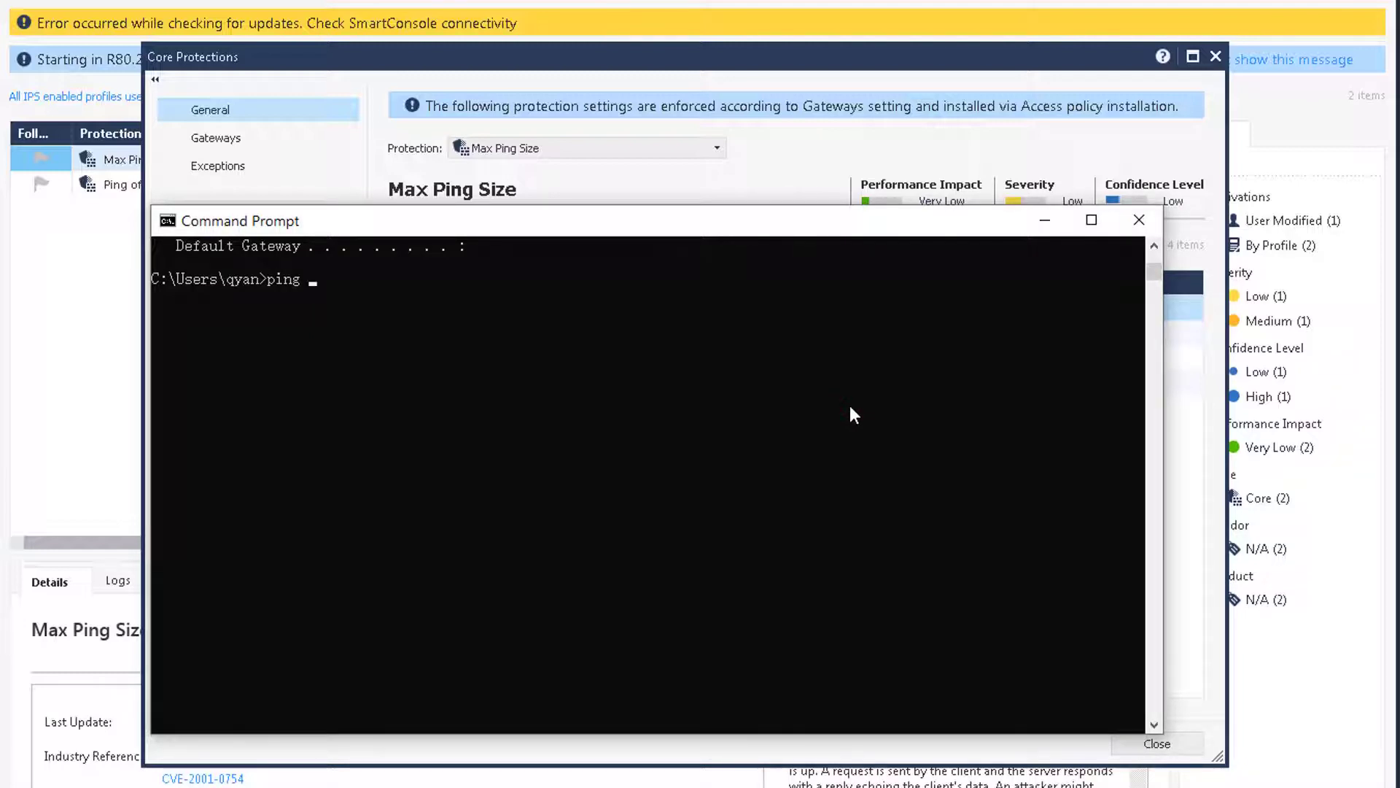
{"action": "type", "text": " 192.168.2.242 -l 6000 -n 10"}
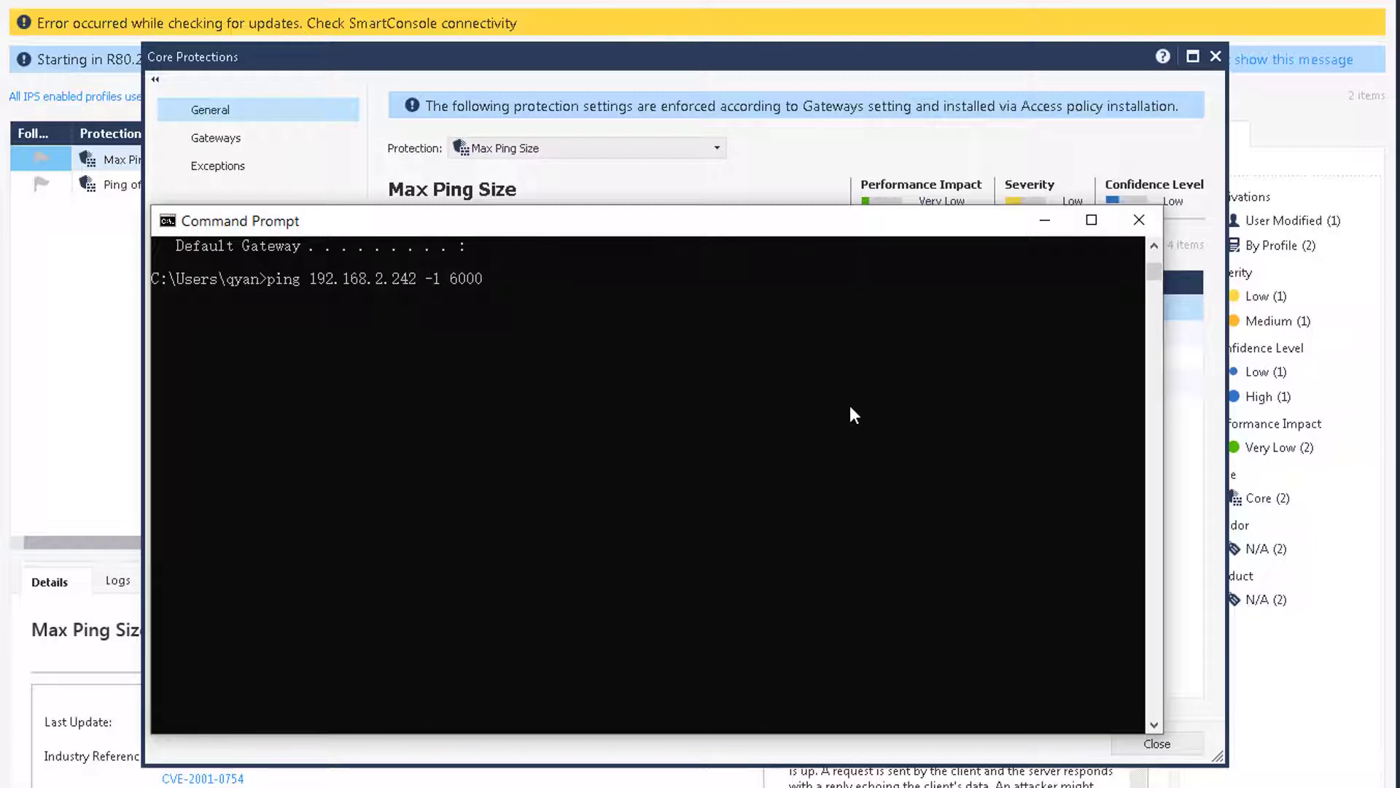
Select the host address 192.168.2.71, then enter 'ping 192.168.2.242 -l 6000 -n 10'
Ping 192.168.2.242 ten times with 6000-byte packets and confirm all ten replies arrive
{"action": "type", "text": " 10"}
{"action": "key", "text": "Return"}
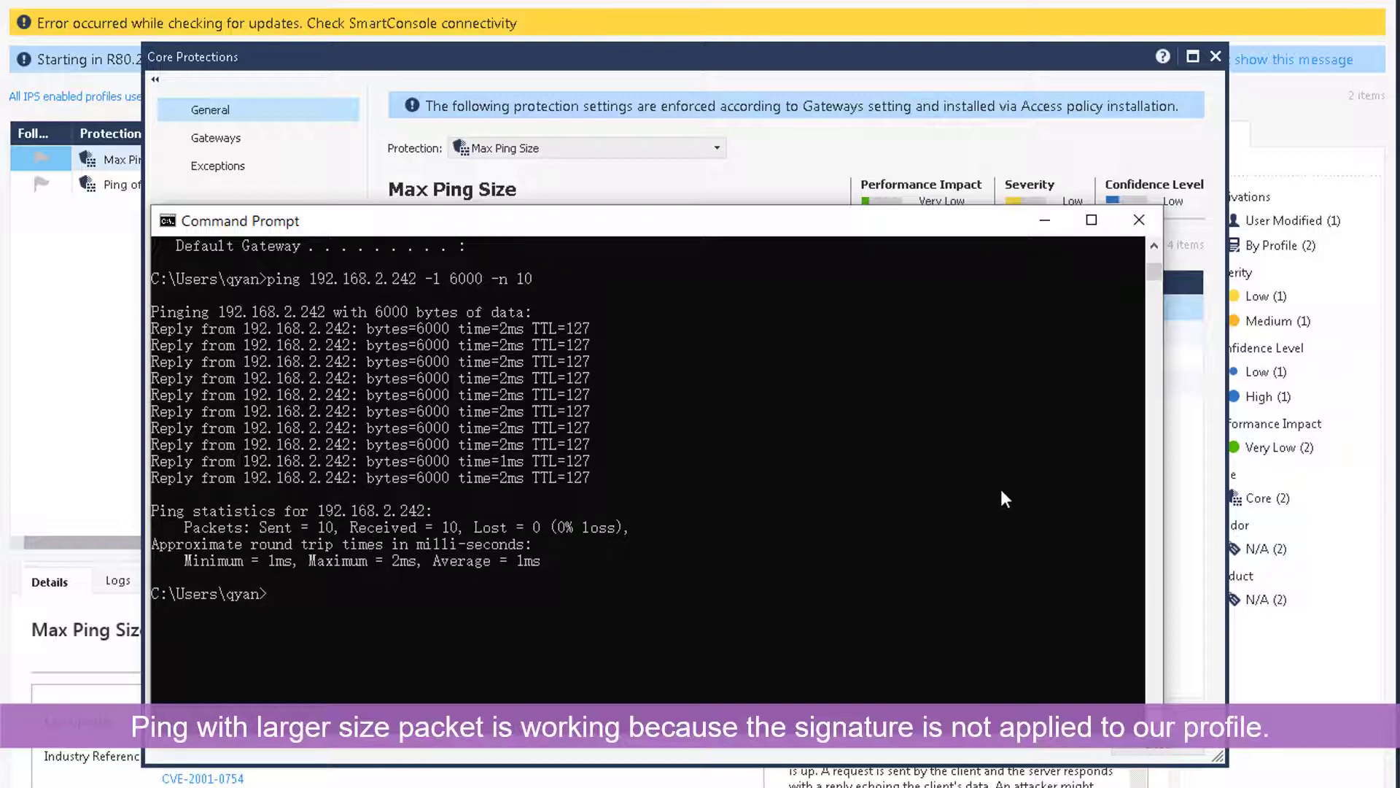
{"action": "left_click", "coordinate": [1258, 663]}
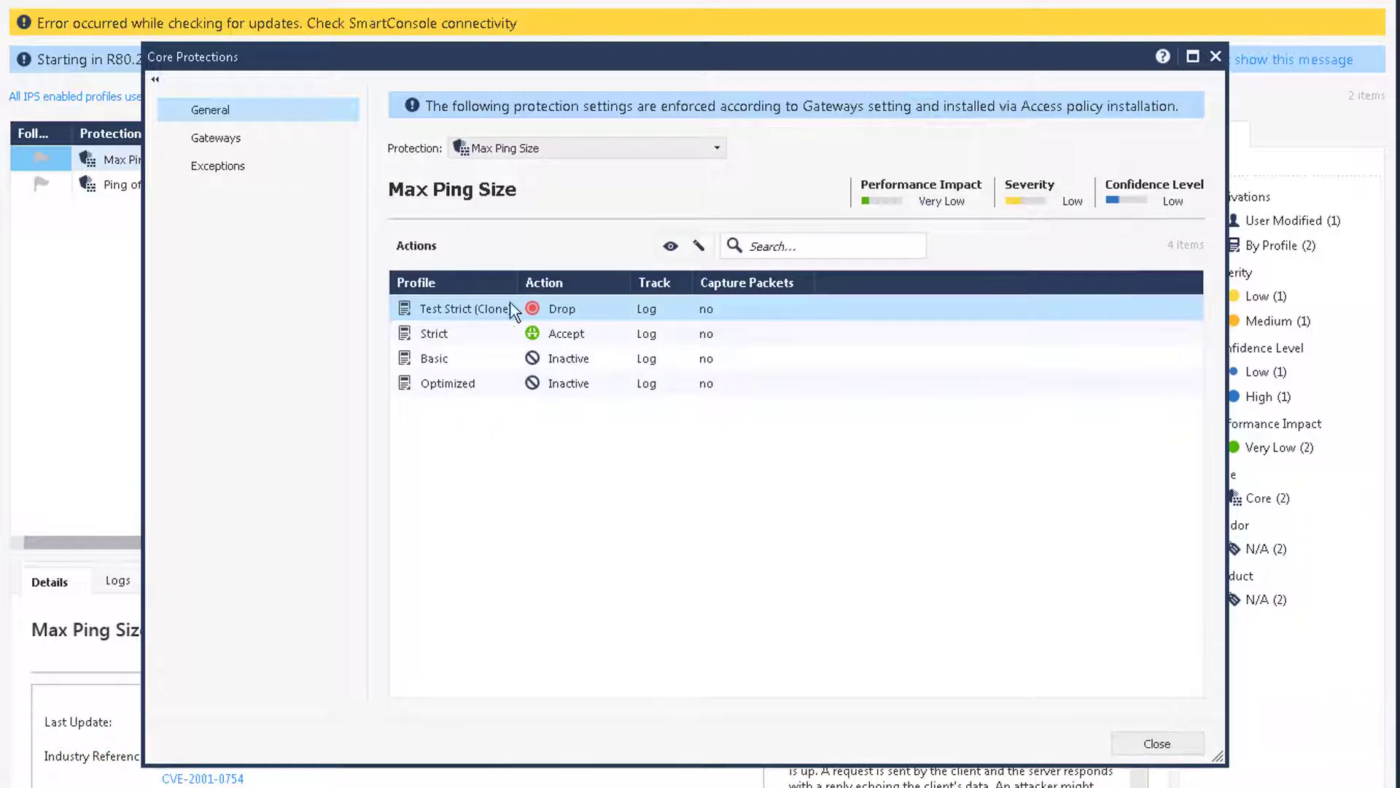
Check on the Gateways page that CP-DR uses the Test Strict profile, then close the settings window
{"action": "left_click", "coordinate": [212, 141]}
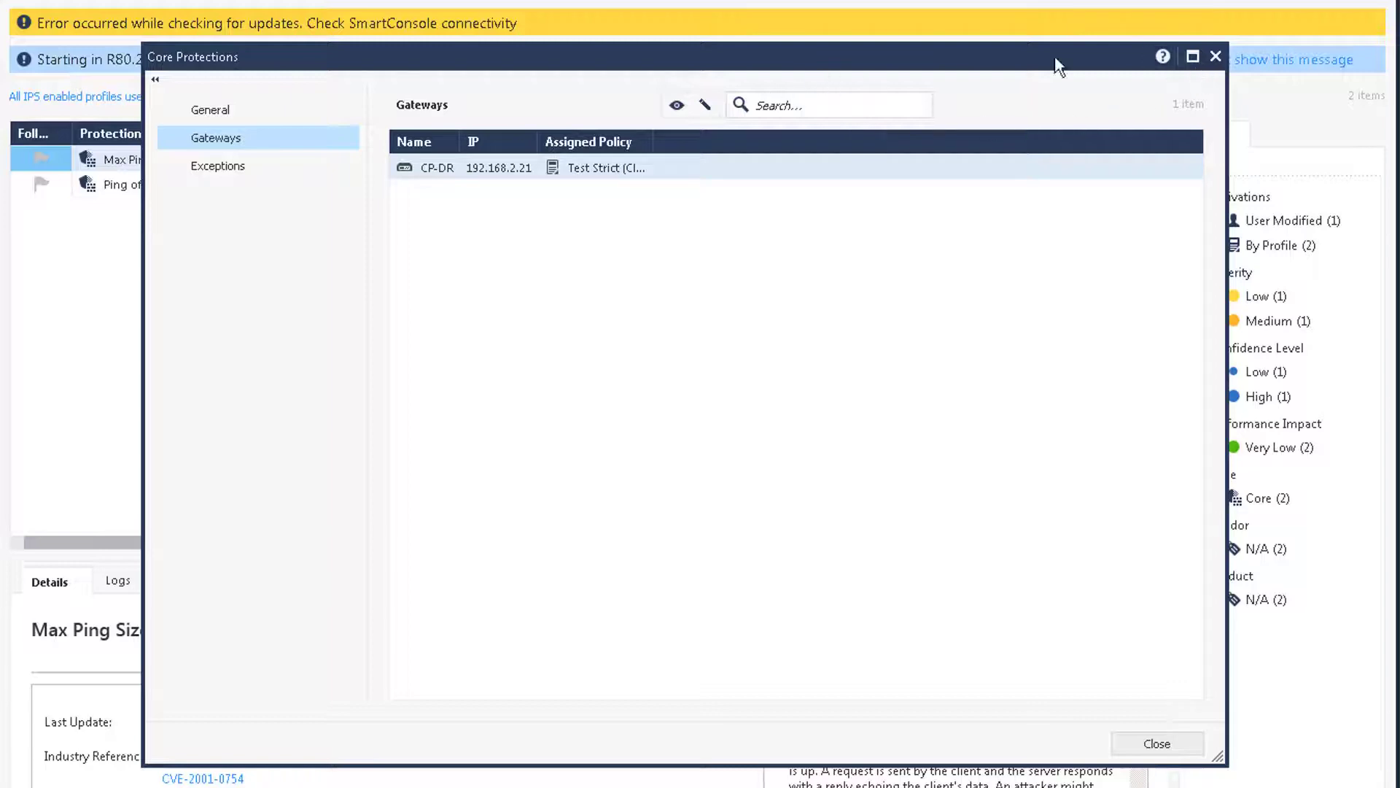
{"action": "left_click", "coordinate": [1216, 56]}
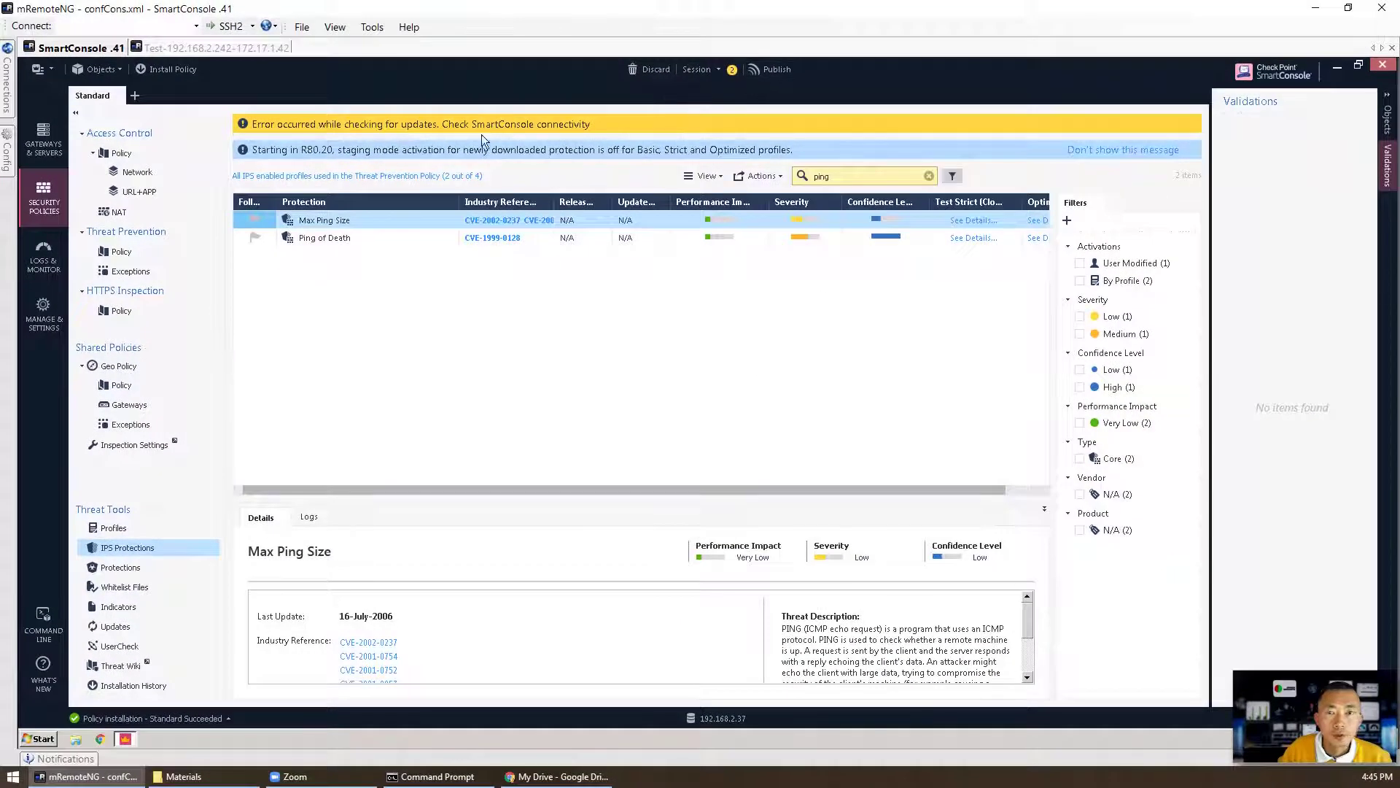
Publish the changes and install the Standard policy on gateway CP-DR
{"action": "left_click", "coordinate": [185, 69]}
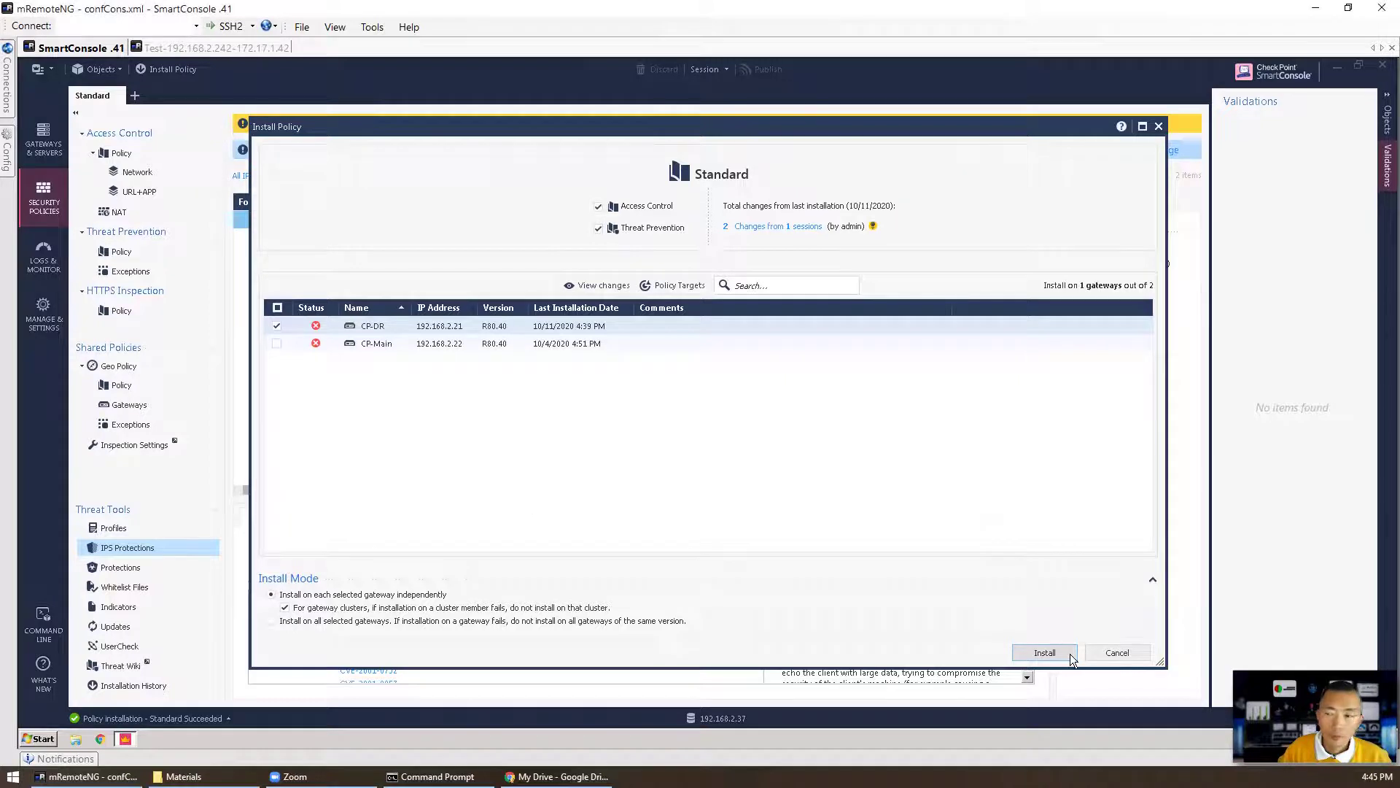
{"action": "left_click", "coordinate": [1070, 654]}
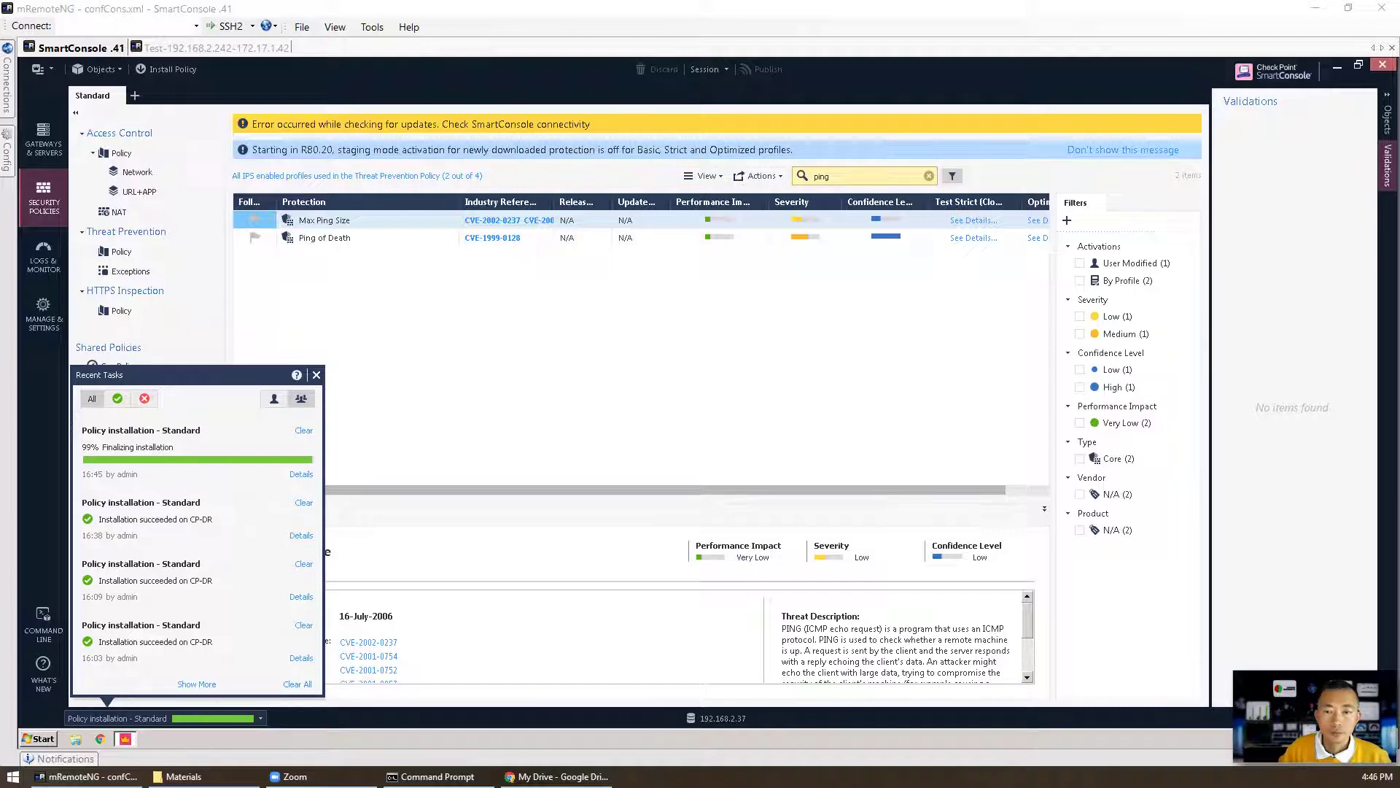
{"action": "left_click", "coordinate": [321, 375]}
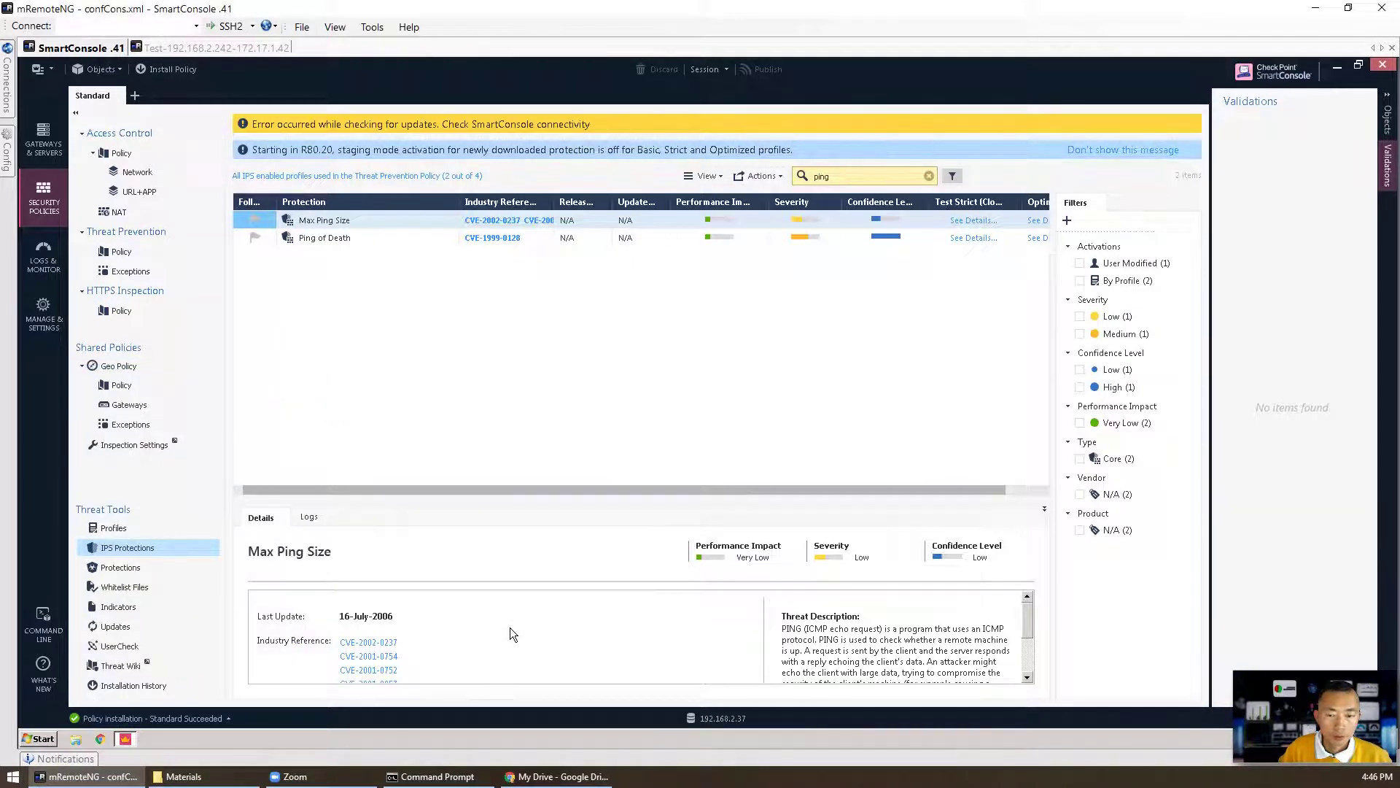
Run a normal-size ping to 192.168.2.242 and confirm all 4 replies arrive
{"action": "left_click", "coordinate": [430, 776]}
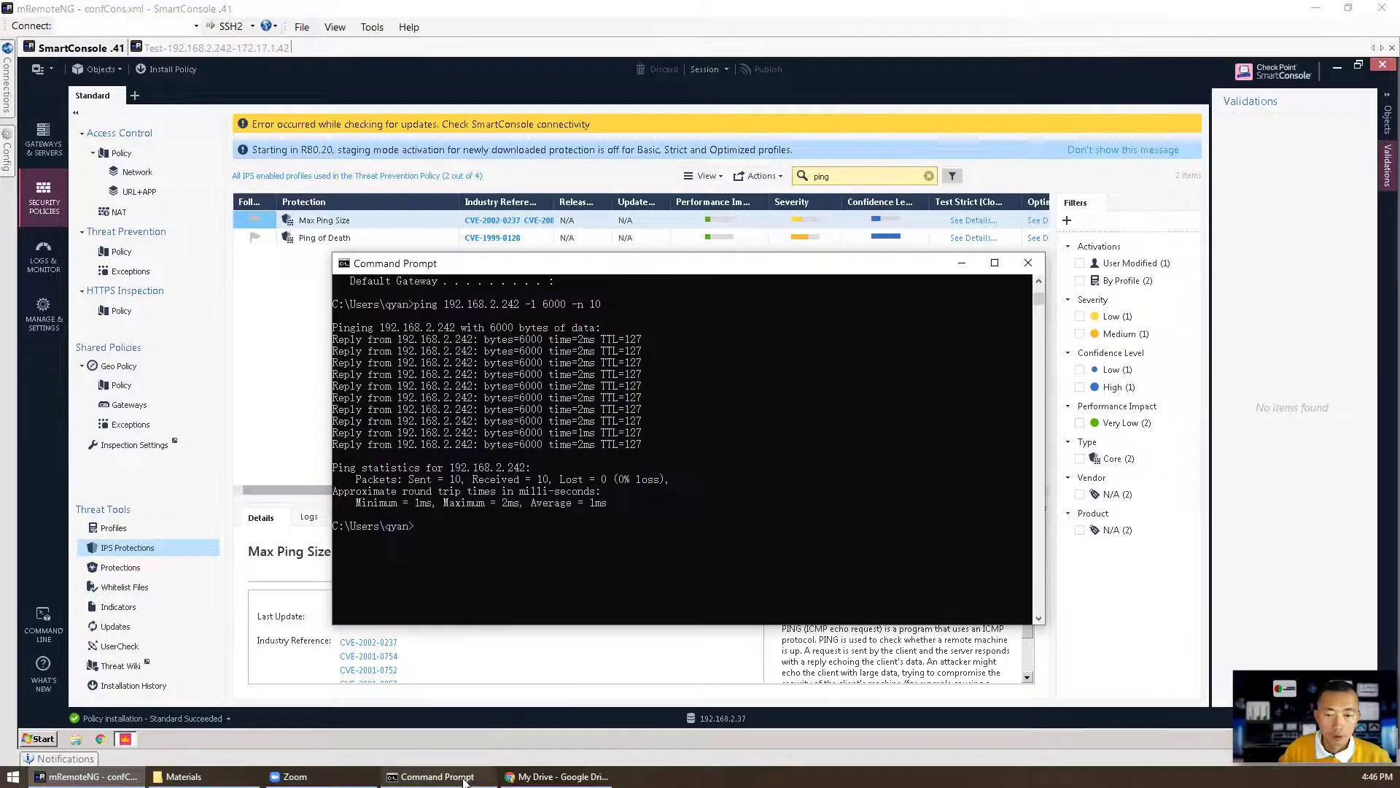
{"action": "left_click", "coordinate": [515, 595]}
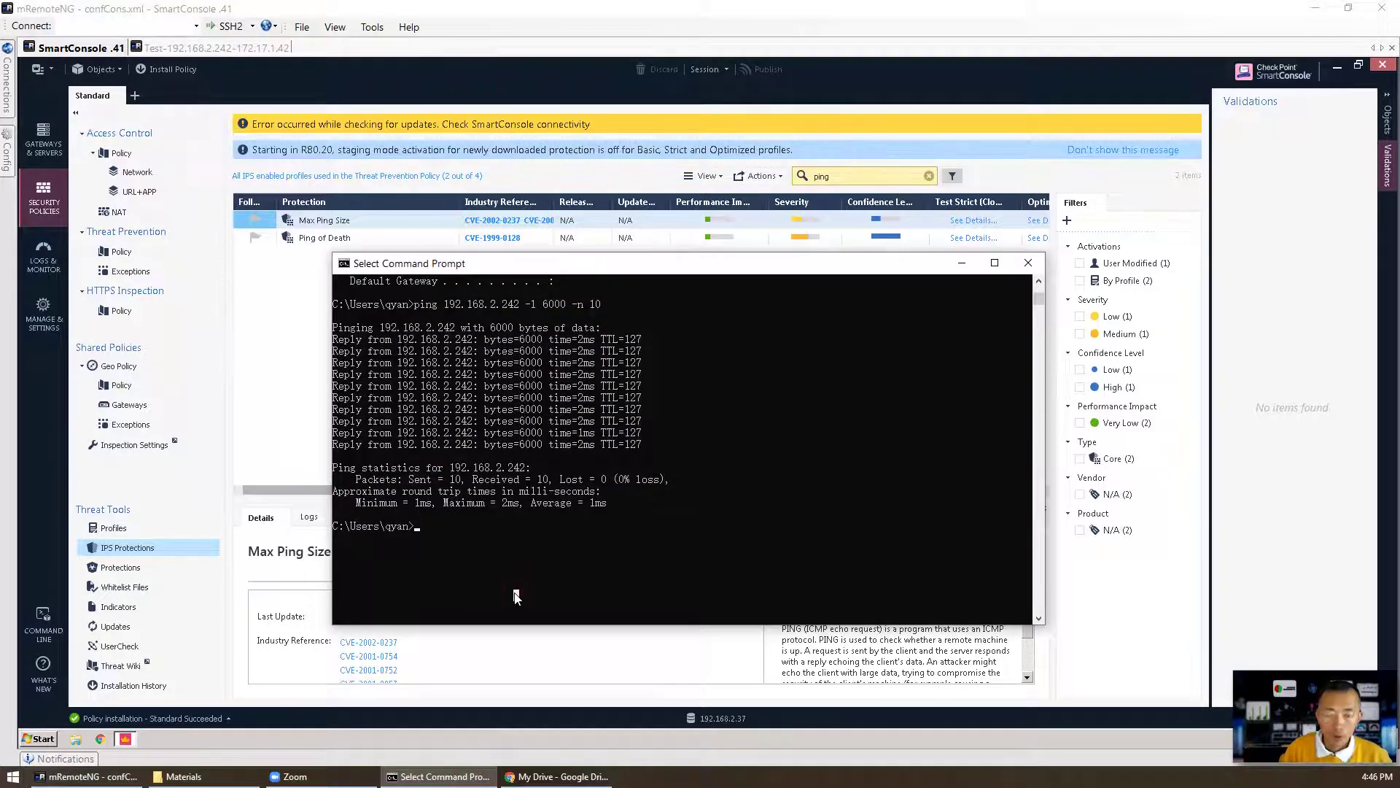
{"action": "key", "text": "Up"}
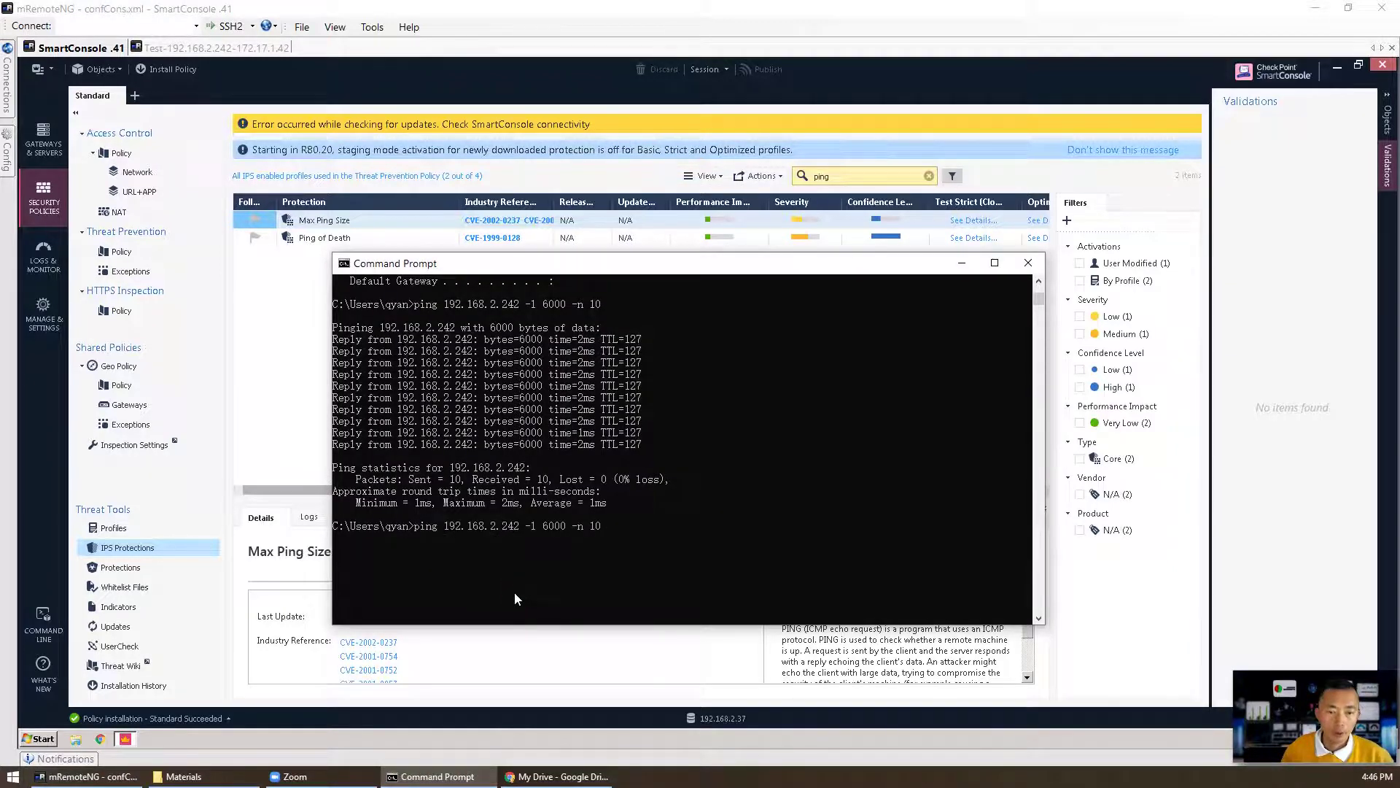
{"action": "key", "text": "BackSpace"}
{"action": "key", "text": "BackSpace"}
{"action": "key", "text": "BackSpace"}
{"action": "key", "text": "BackSpace"}
{"action": "key", "text": "BackSpace"}
{"action": "key", "text": "BackSpace"}
{"action": "key", "text": "BackSpace"}
{"action": "key", "text": "BackSpace"}
{"action": "key", "text": "BackSpace"}
{"action": "key", "text": "BackSpace"}
{"action": "key", "text": "BackSpace"}
{"action": "key", "text": "BackSpace"}
{"action": "key", "text": "BackSpace"}
{"action": "key", "text": "BackSpace"}
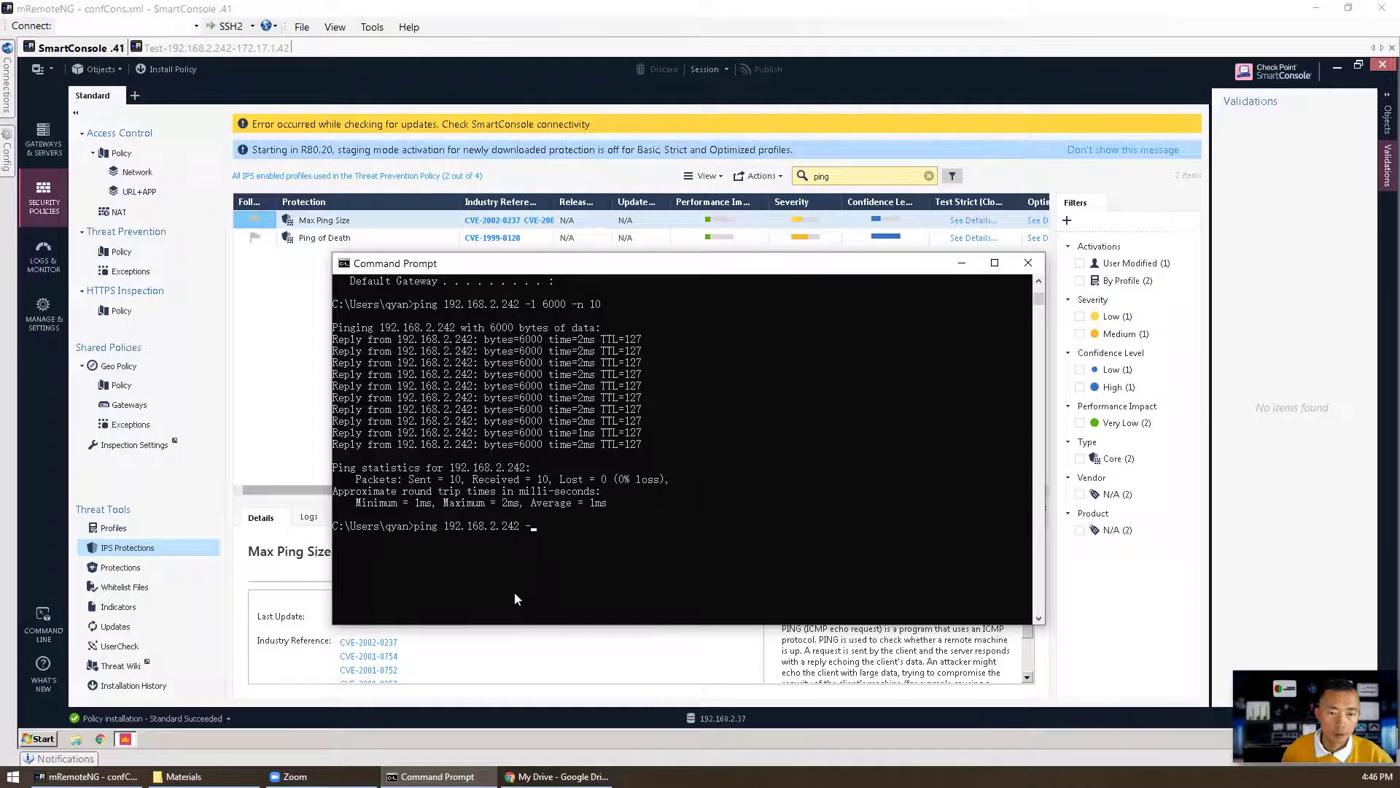
{"action": "key", "text": "Return"}
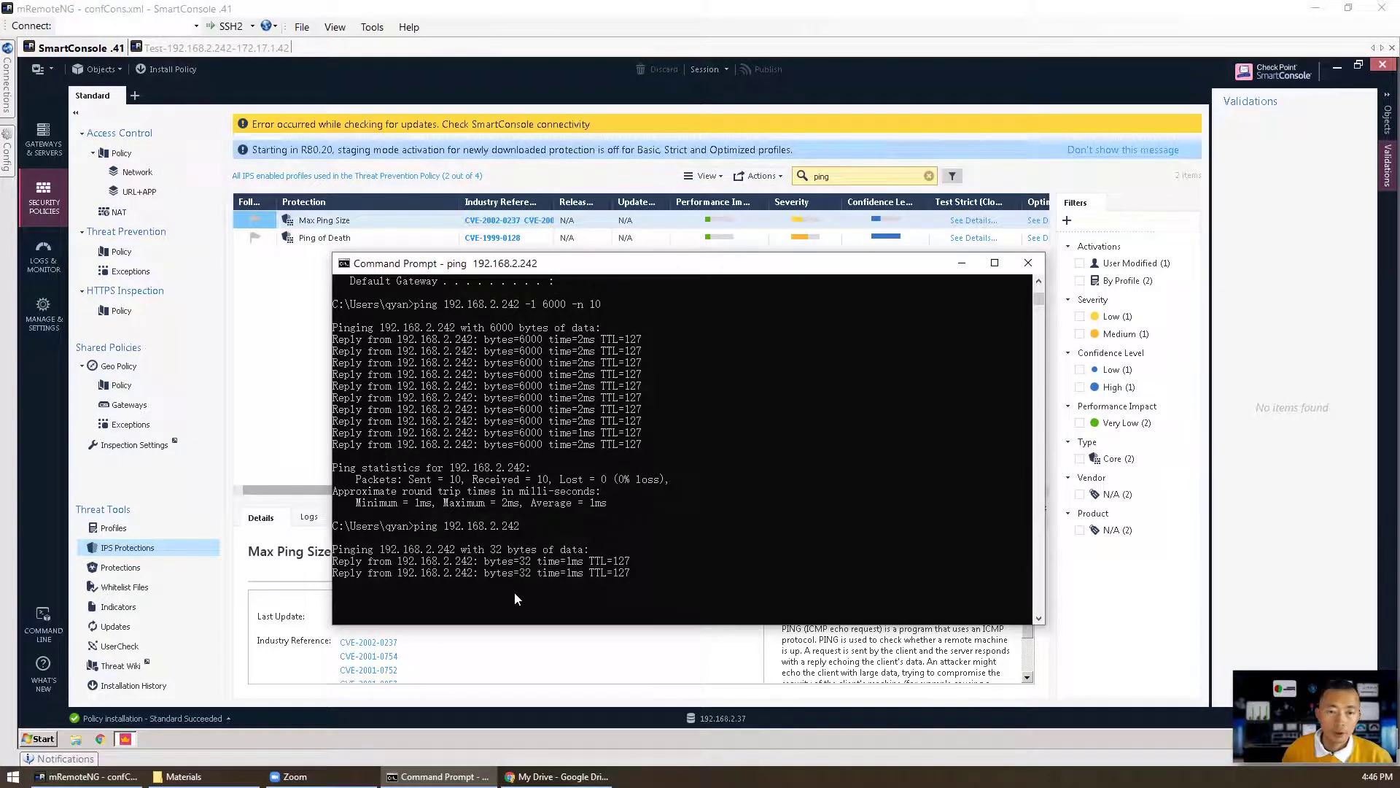
Rerun the 6000-byte ping to 192.168.2.242 and watch the requests time out
{"action": "key", "text": "Up"}
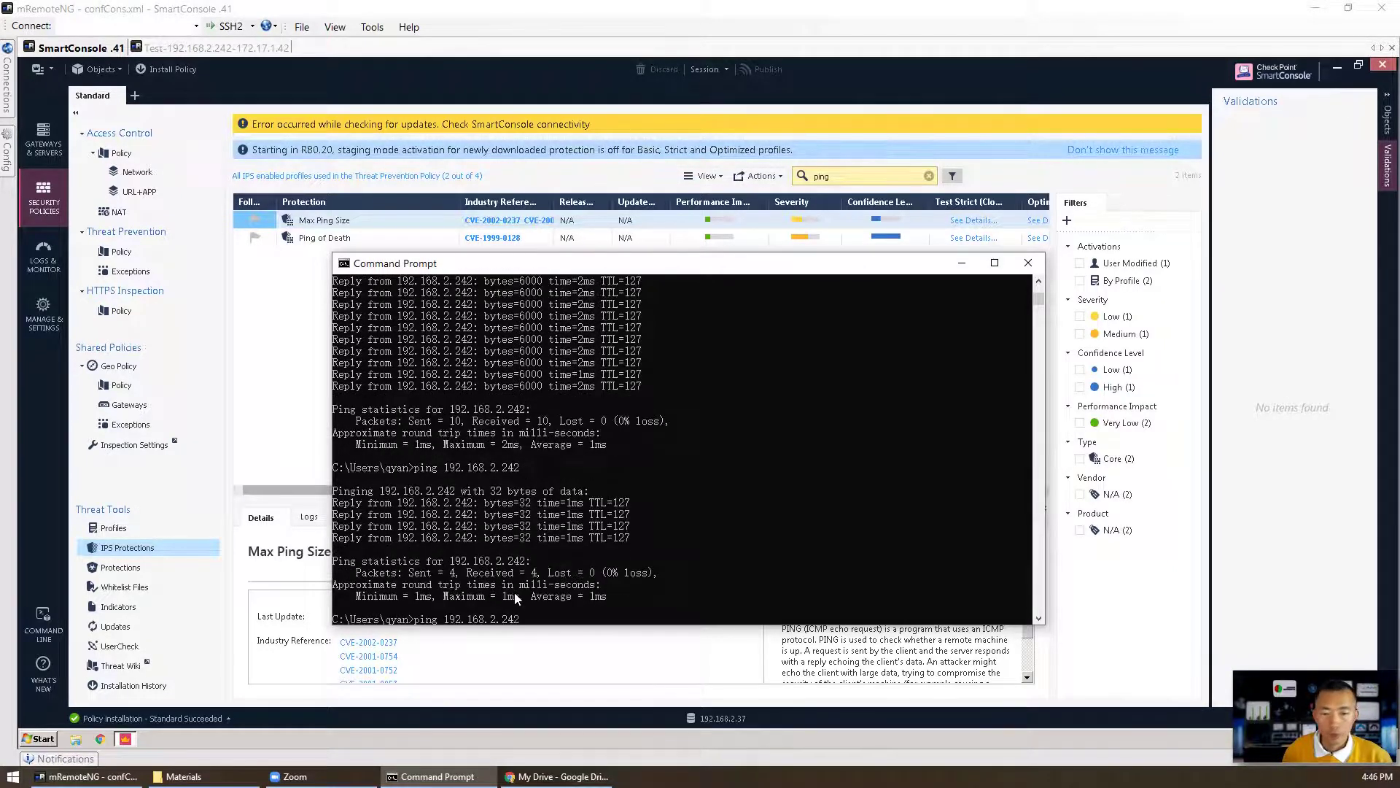
{"action": "key", "text": "Up"}
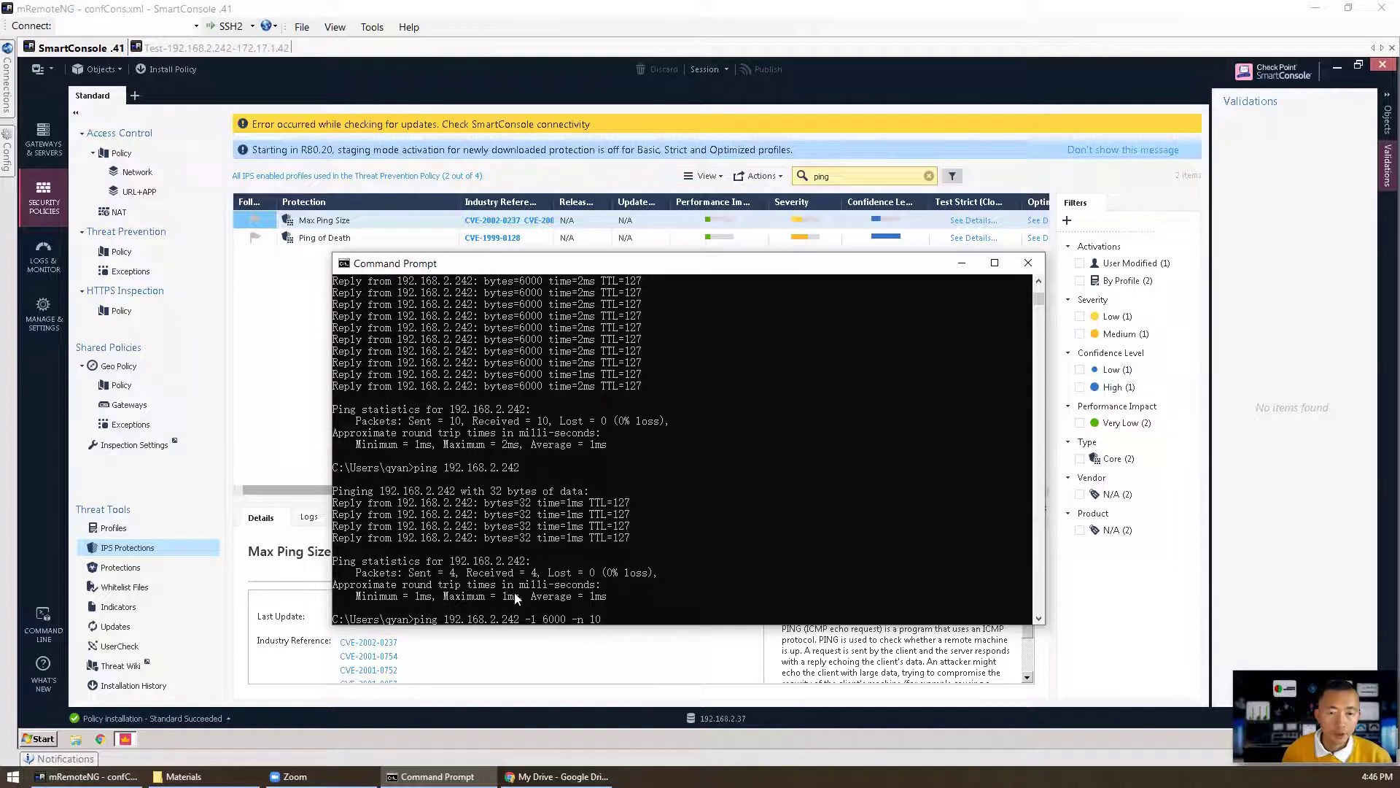
{"action": "key", "text": "Return"}
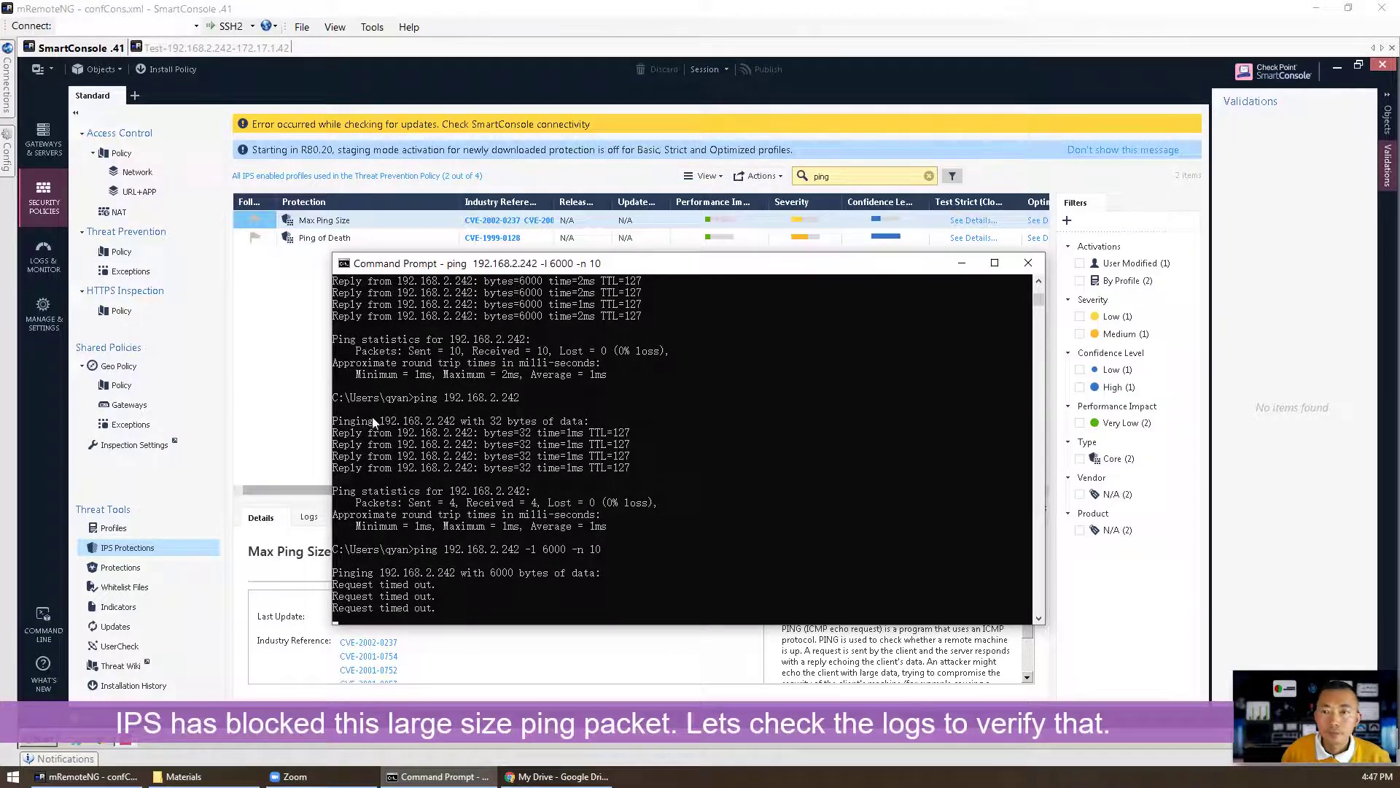
Refresh the IPS logs until the 4:46:47 PM Large ping entry appears, checking the clock
{"action": "left_click", "coordinate": [48, 259]}
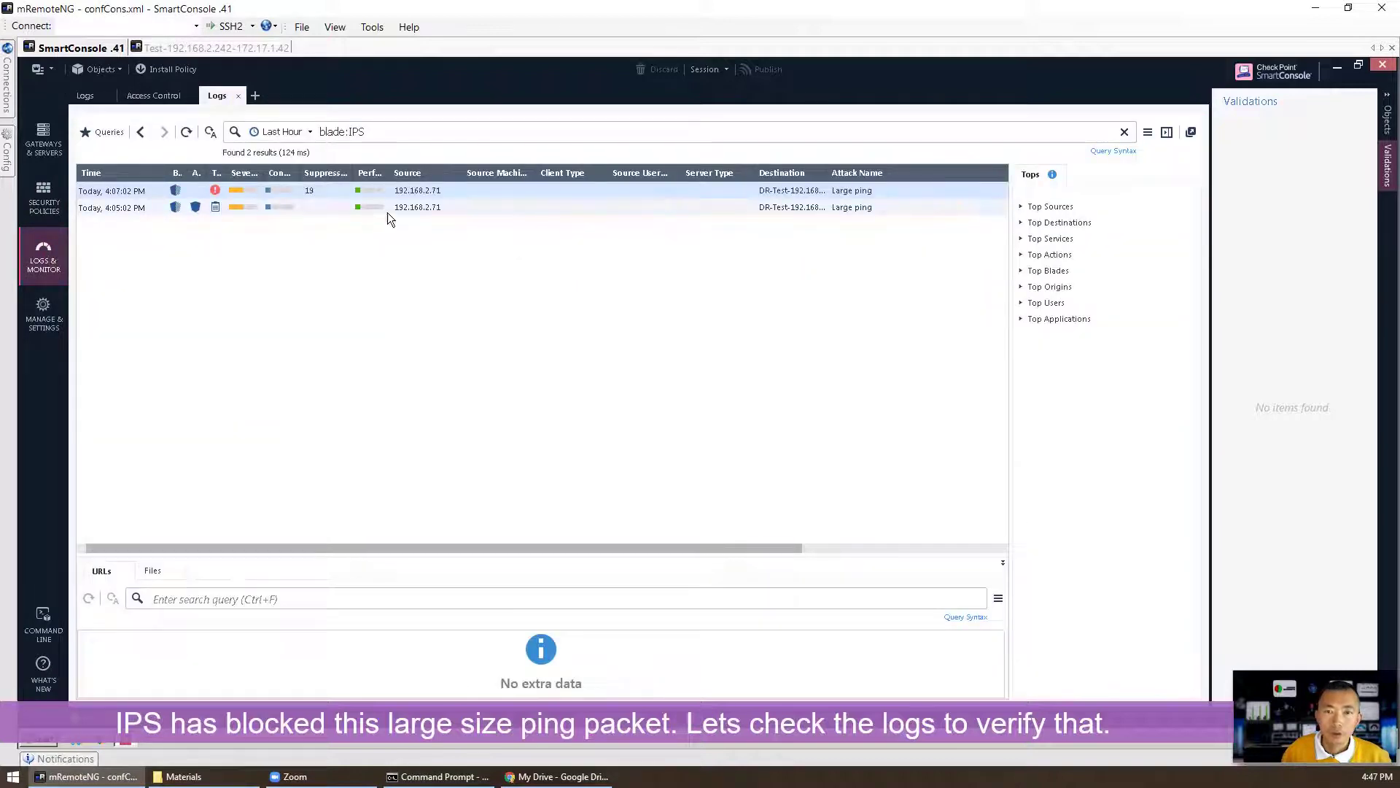
{"action": "left_click", "coordinate": [186, 132]}
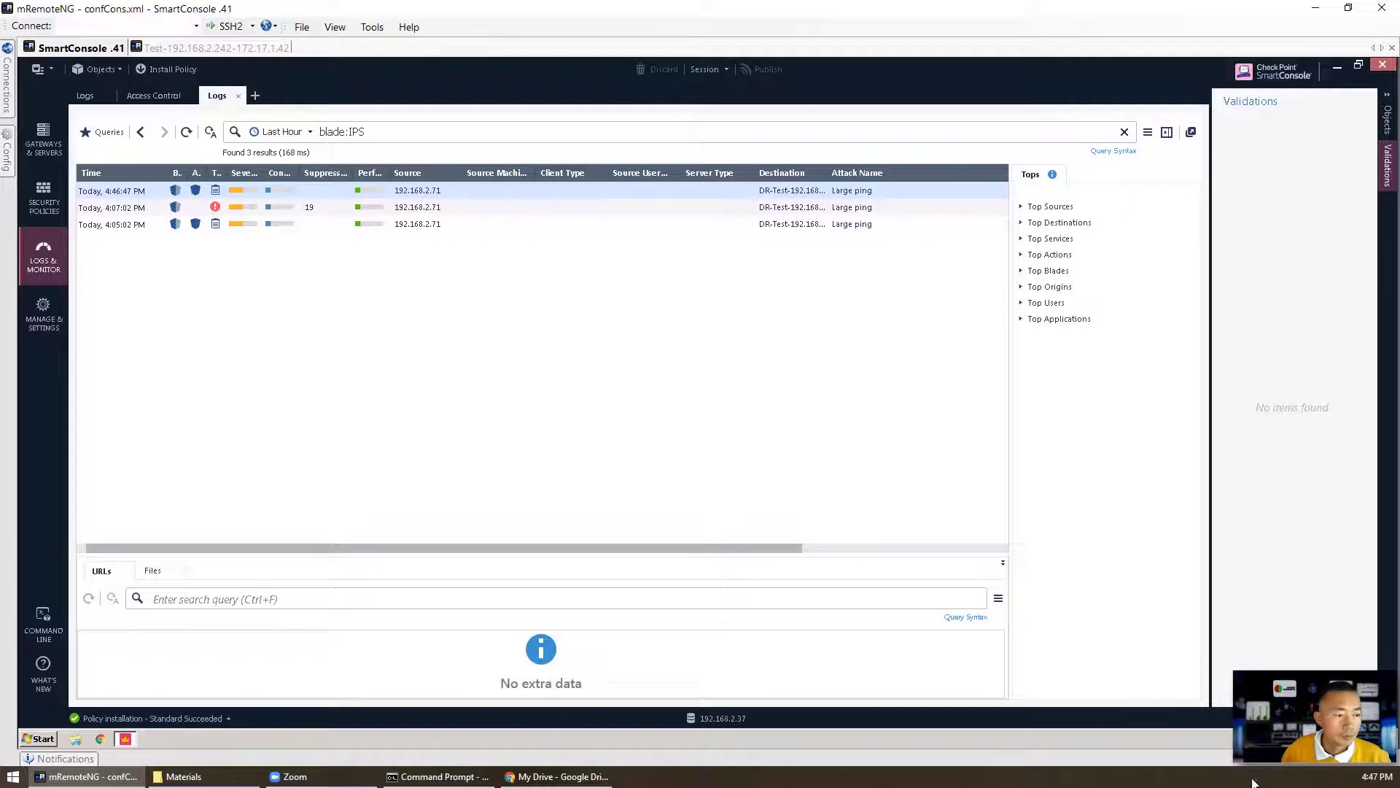
{"action": "left_click", "coordinate": [1378, 778]}
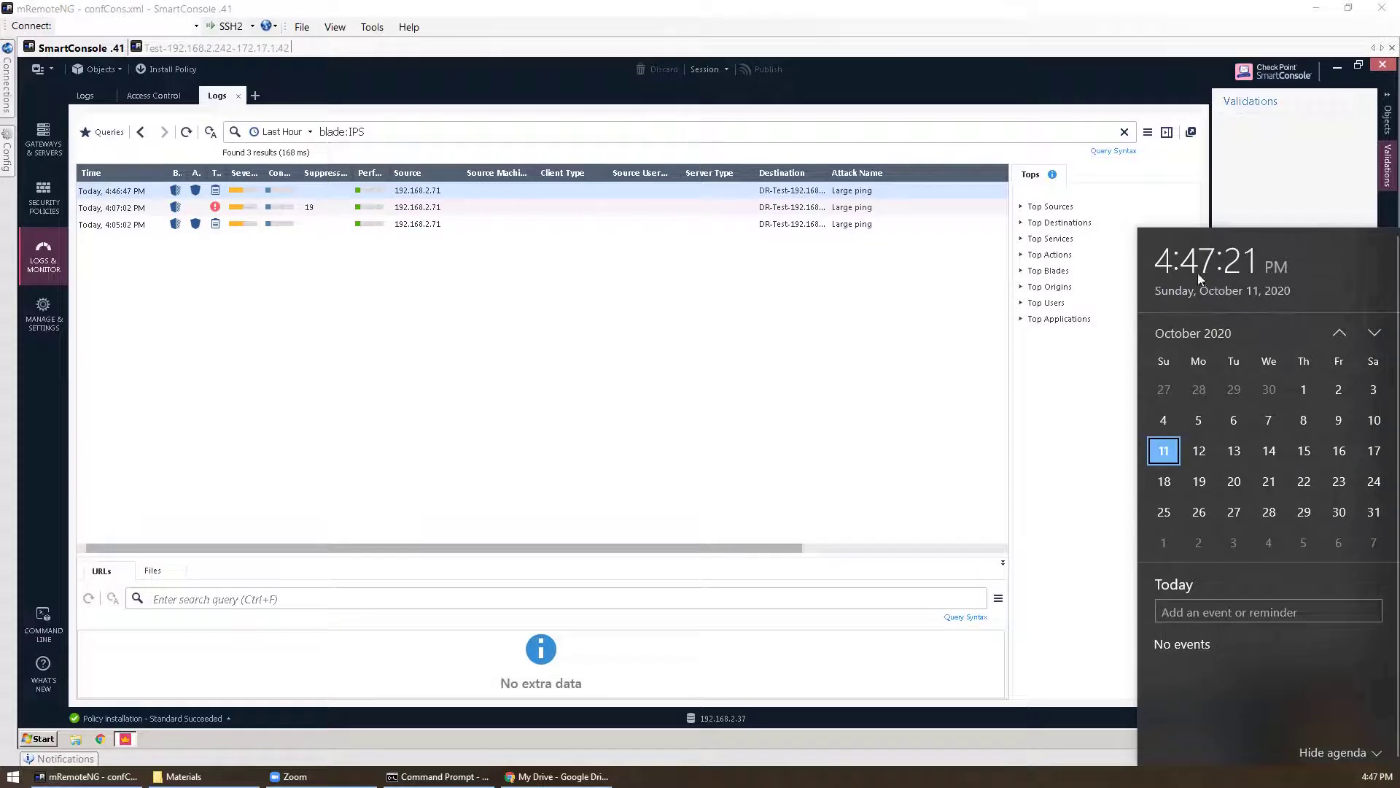
{"action": "left_click", "coordinate": [117, 191]}
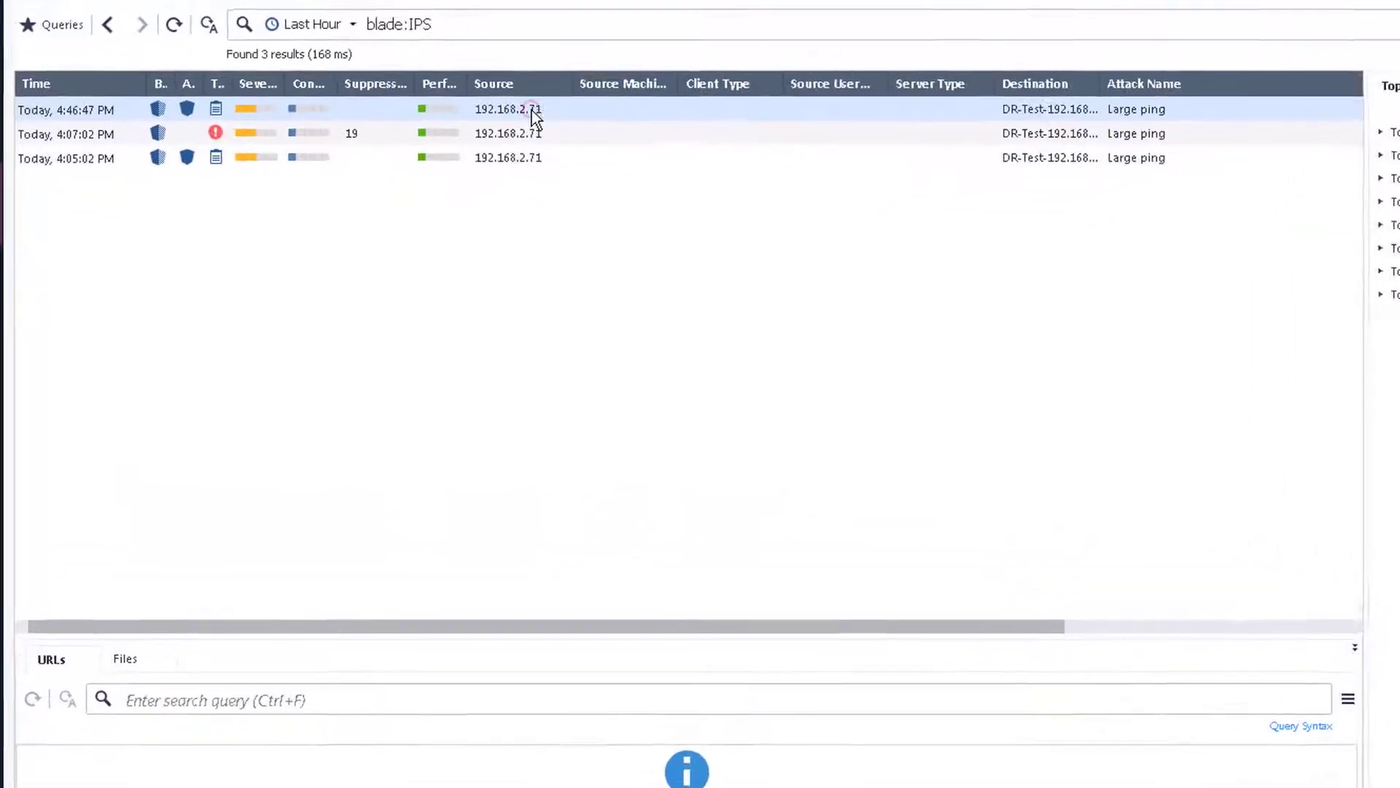
Open the newest Large ping log and highlight its IPS blade and 'Echo request too big' attack information
{"action": "double_click", "coordinate": [499, 107]}
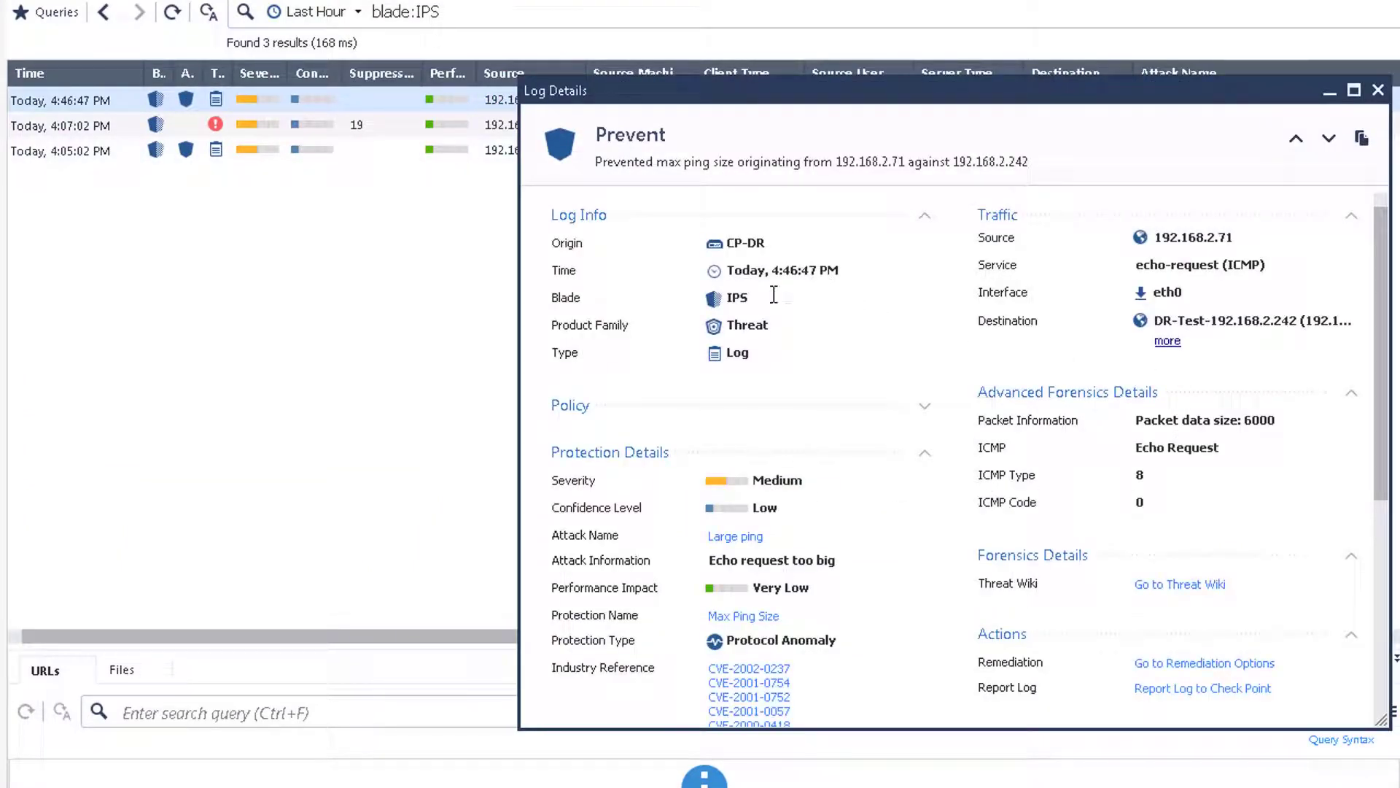
{"action": "double_click", "coordinate": [748, 297]}
{"action": "left_click", "coordinate": [711, 560]}
{"action": "left_click_drag", "start_coordinate": [720, 563], "coordinate": [856, 563]}
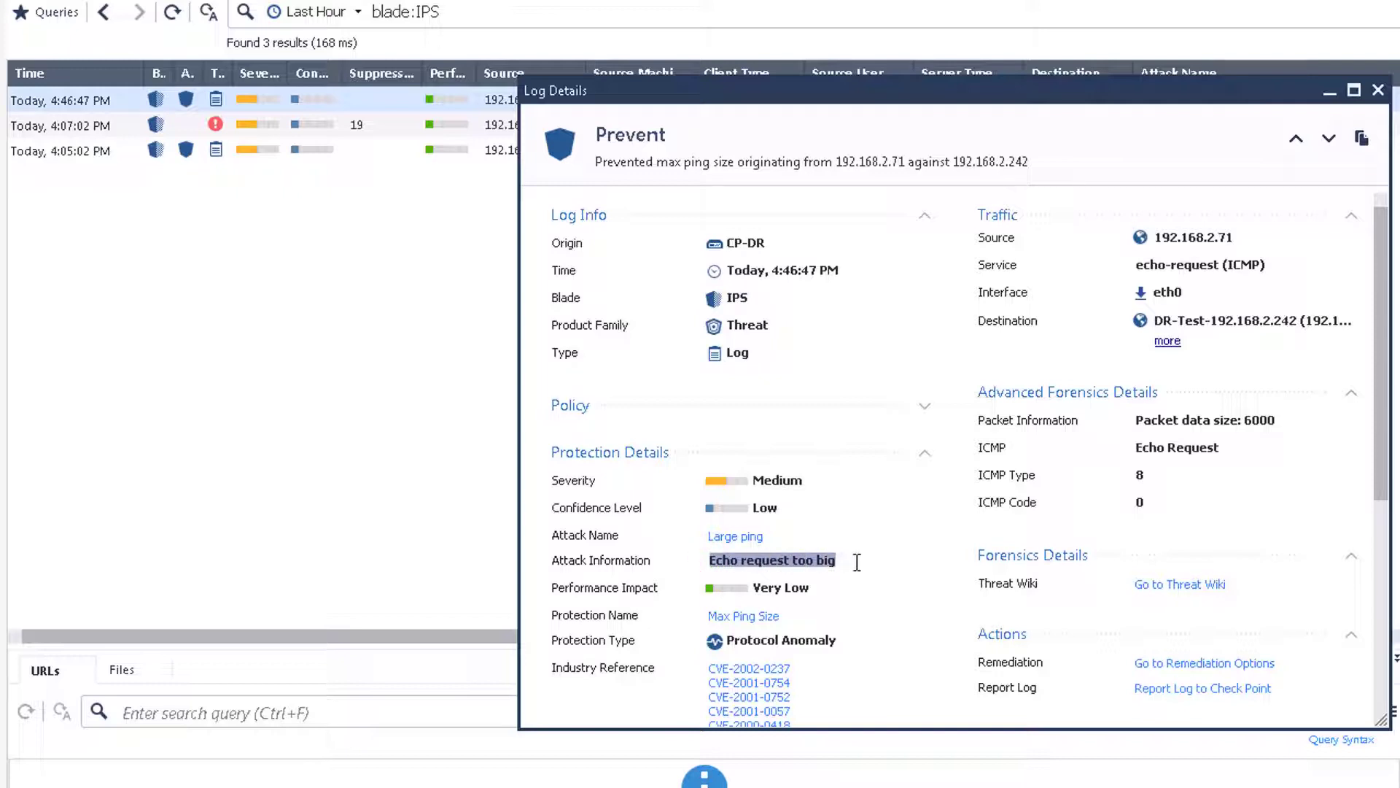
{"action": "scroll", "coordinate": [857, 562], "scroll_direction": "down", "scroll_amount": 2}
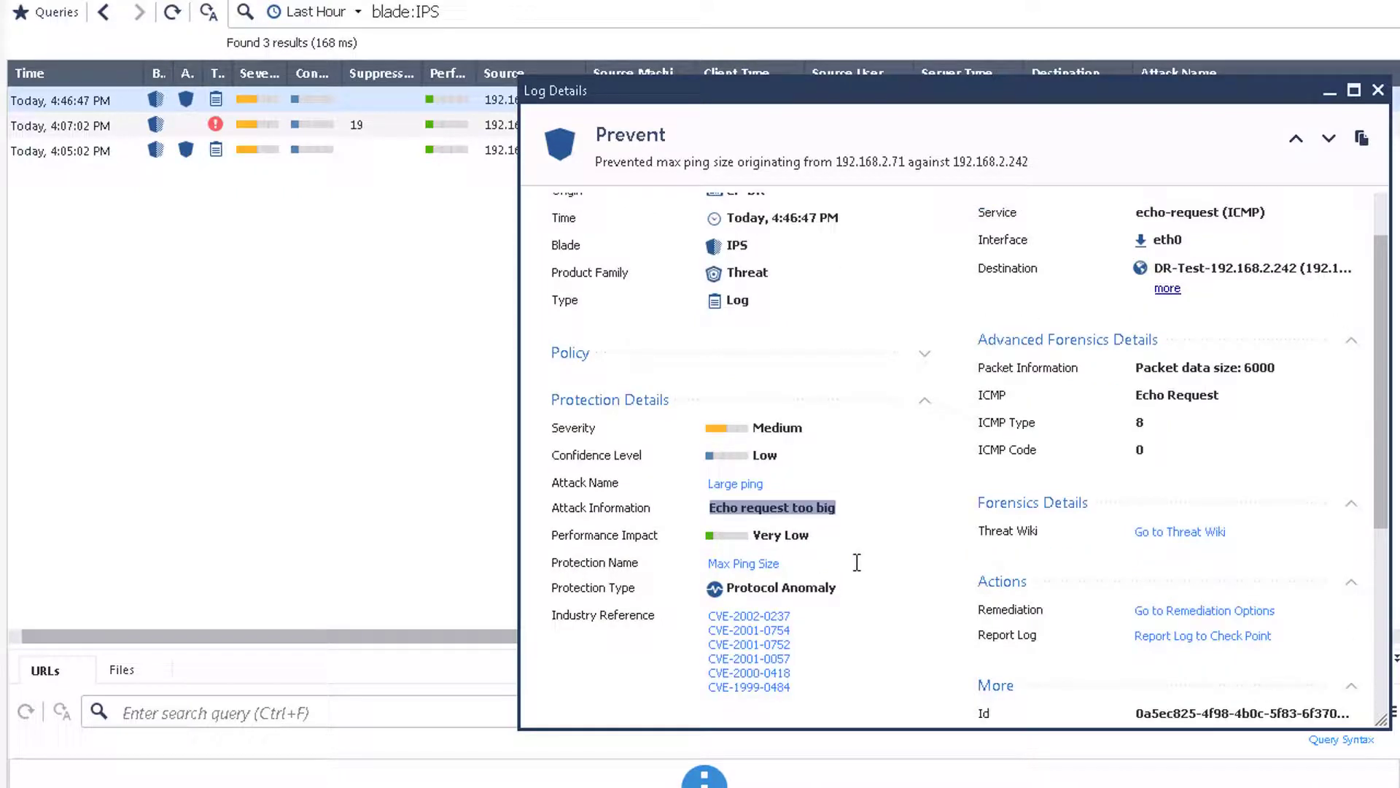
{"action": "scroll", "coordinate": [857, 562], "scroll_direction": "down", "scroll_amount": 4}
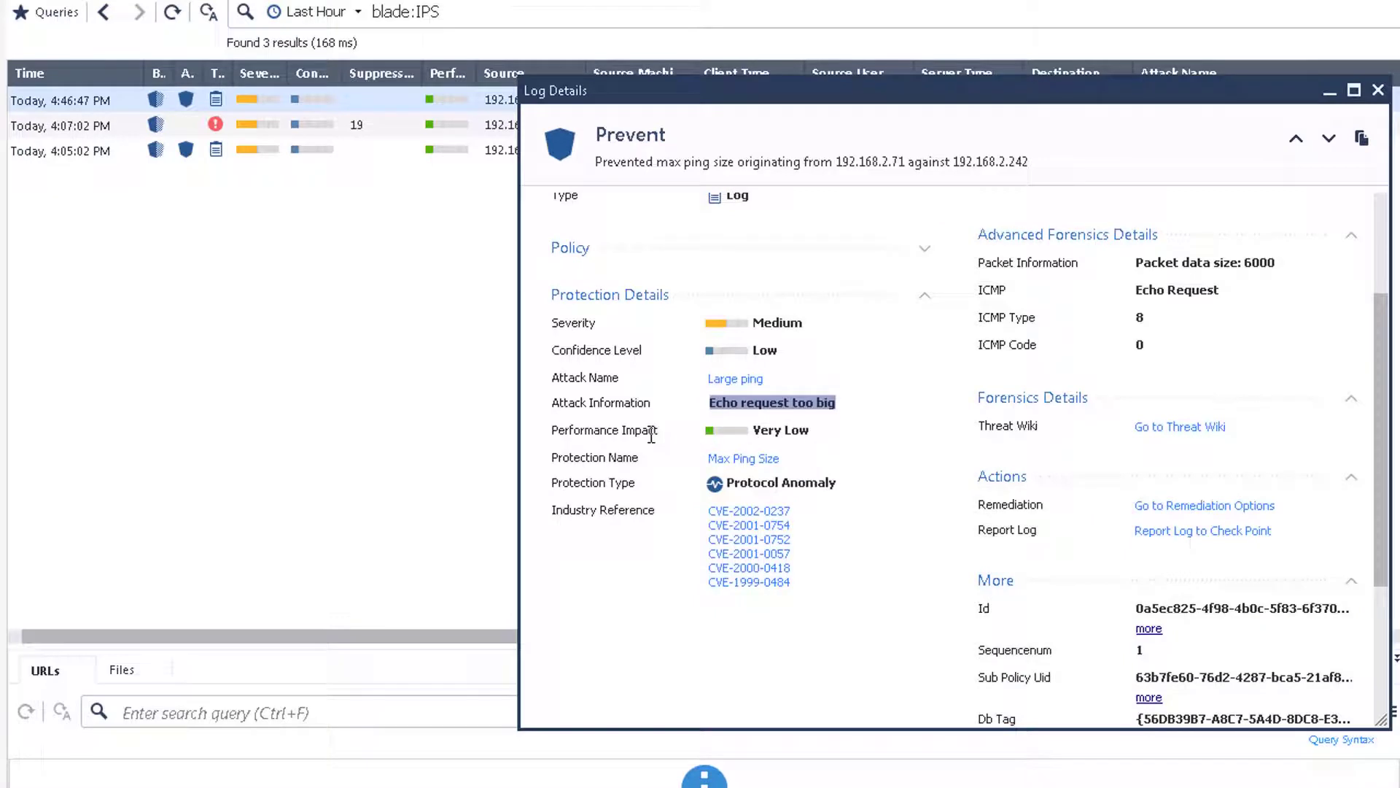
{"action": "scroll", "coordinate": [997, 548], "scroll_direction": "down", "scroll_amount": 2}
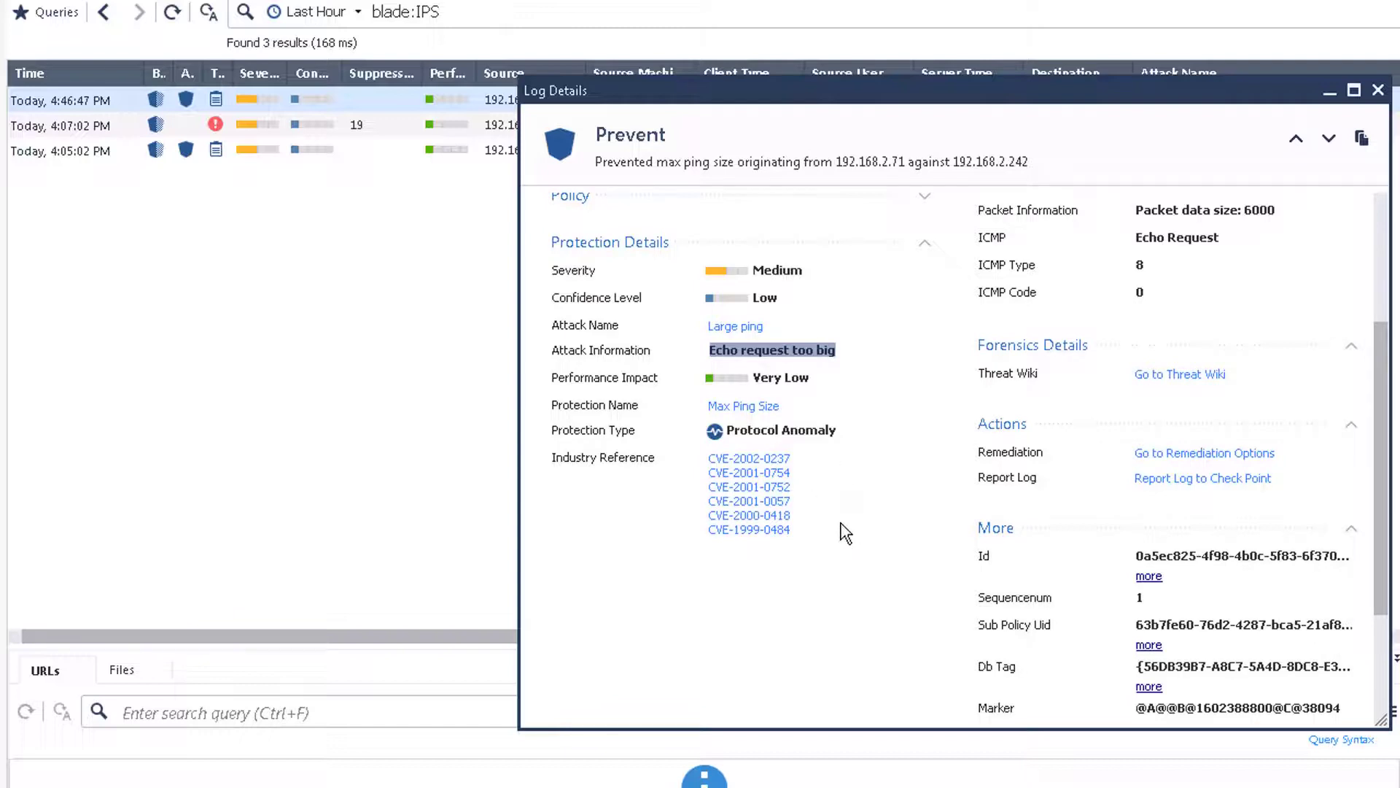
{"action": "scroll", "coordinate": [845, 532], "scroll_direction": "up", "scroll_amount": 1}
{"action": "scroll", "coordinate": [878, 555], "scroll_direction": "up", "scroll_amount": 1}
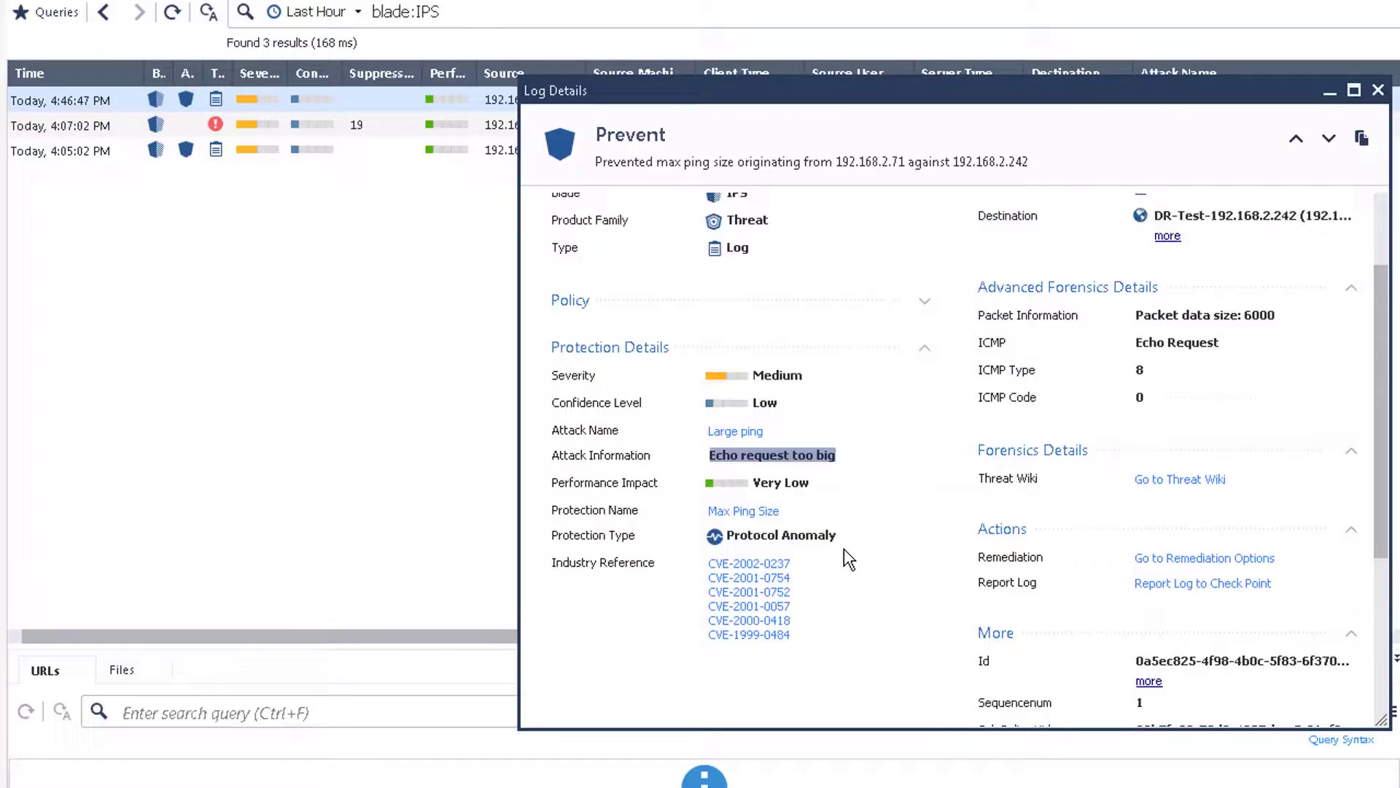
{"action": "left_click", "coordinate": [639, 543]}
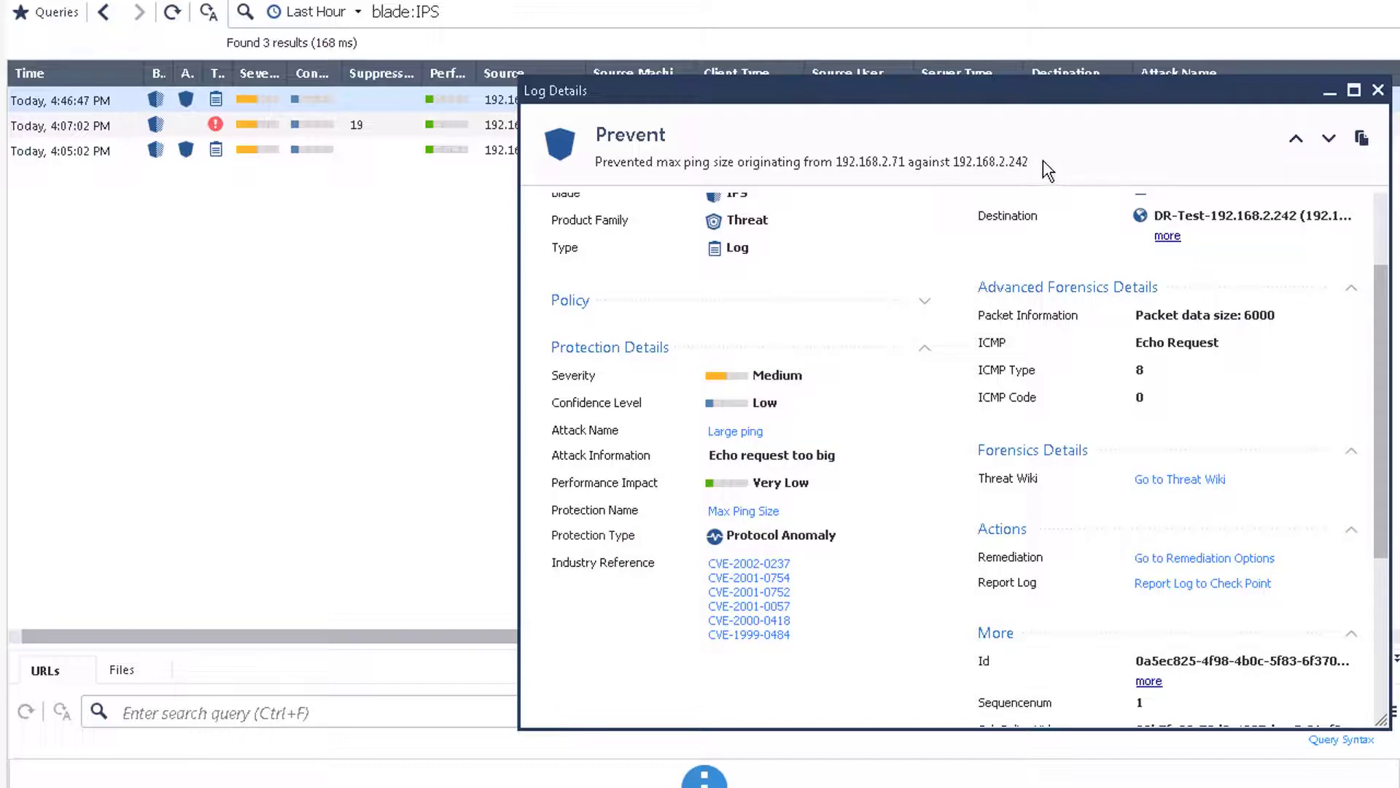
Point out the Max Ping Size prevent summary, then close and reopen the log details
{"action": "left_click", "coordinate": [597, 165]}
{"action": "scroll", "coordinate": [1364, 189], "scroll_direction": "up", "scroll_amount": 1}
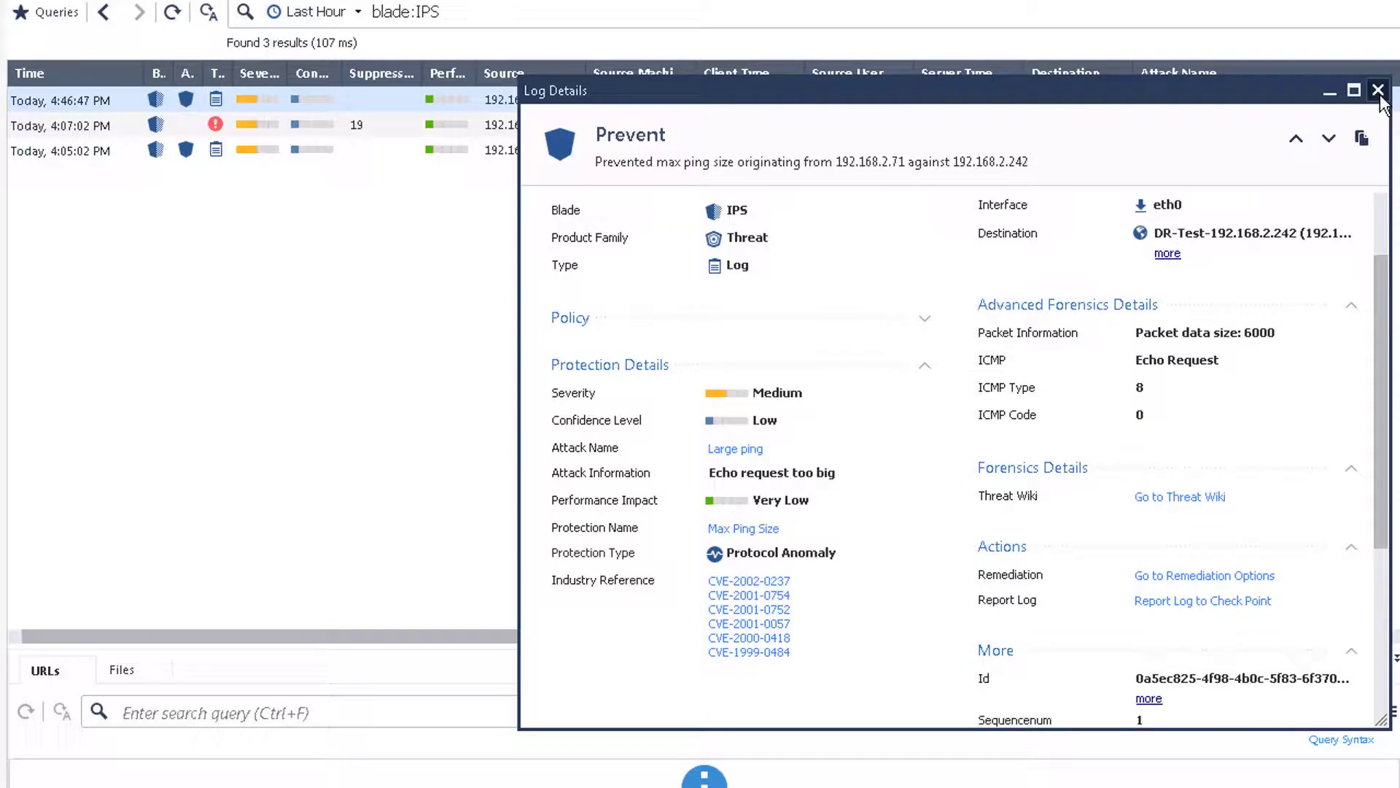
{"action": "left_click", "coordinate": [1378, 90]}
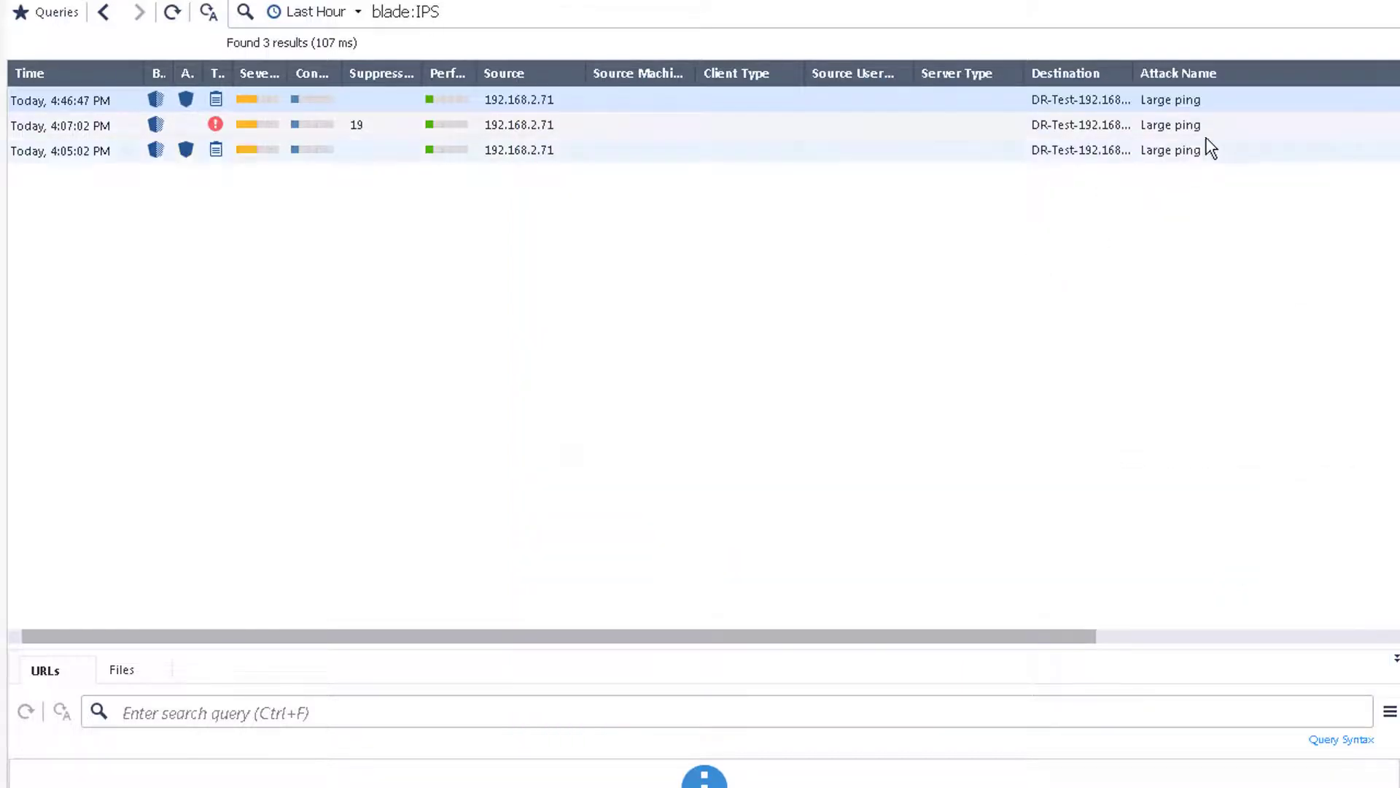
{"action": "left_click", "coordinate": [1218, 100]}
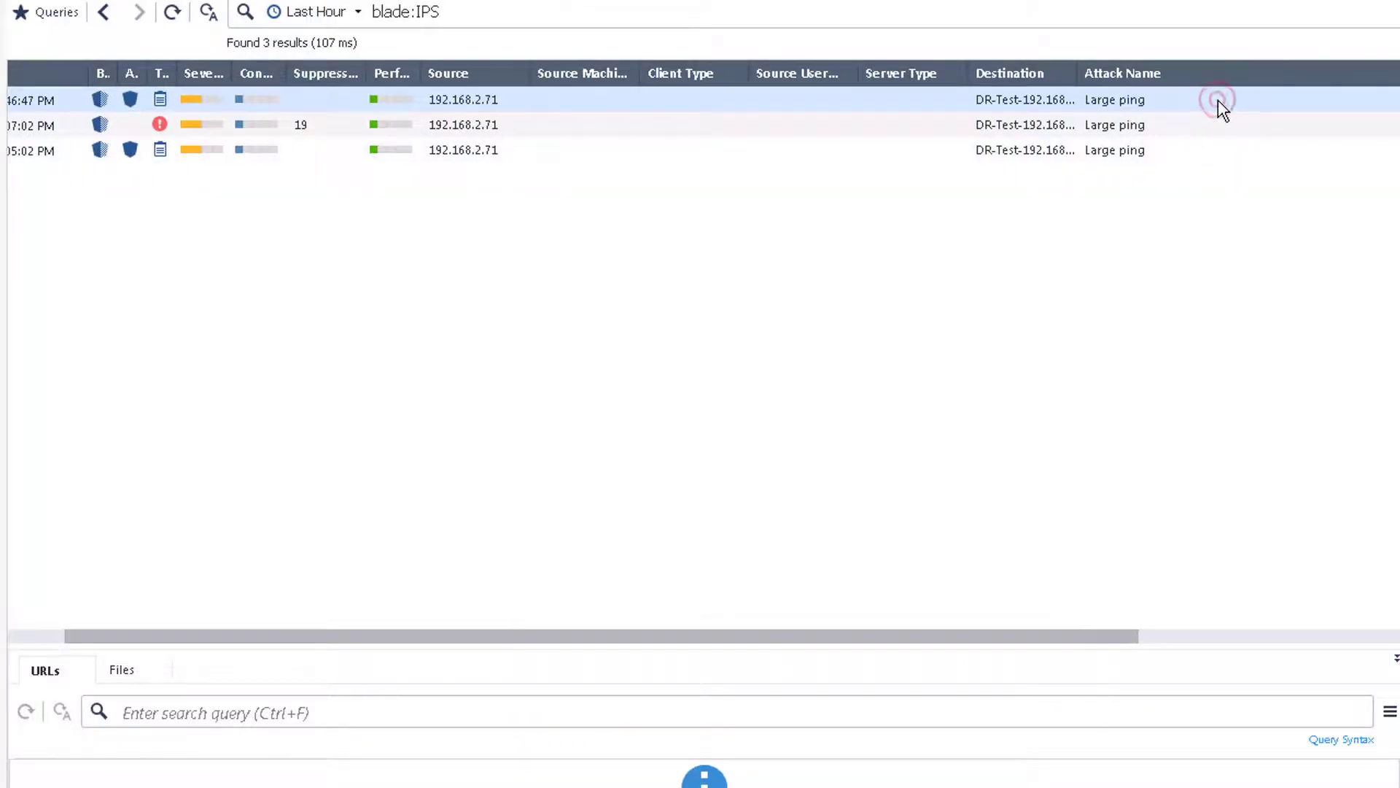